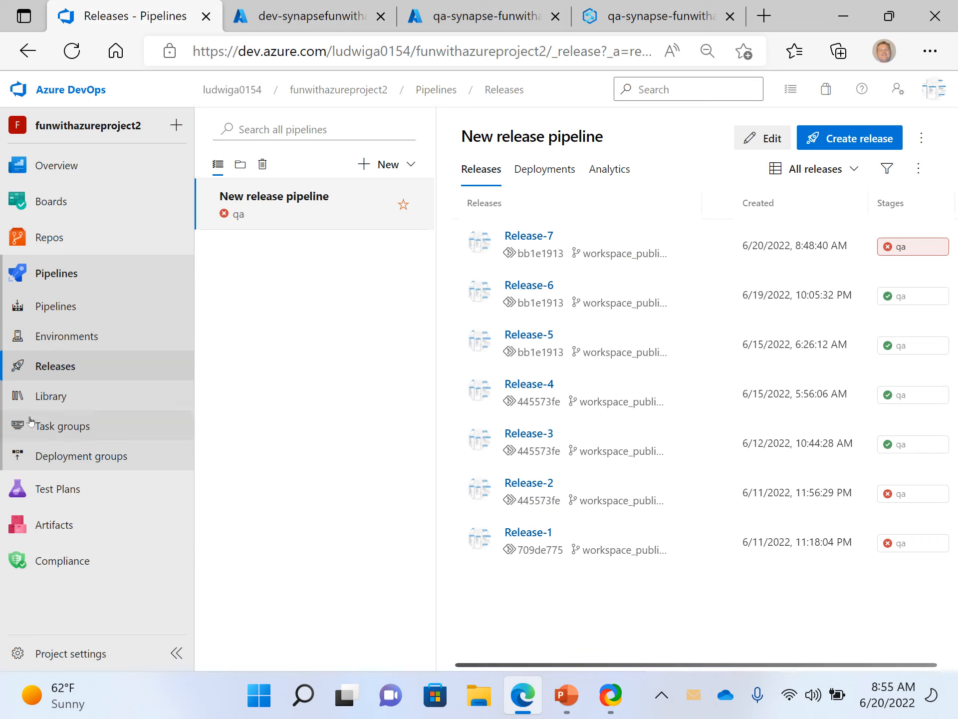
- Open Release-7 from the New release pipeline's release list and look at its available editing options
click(64, 356)
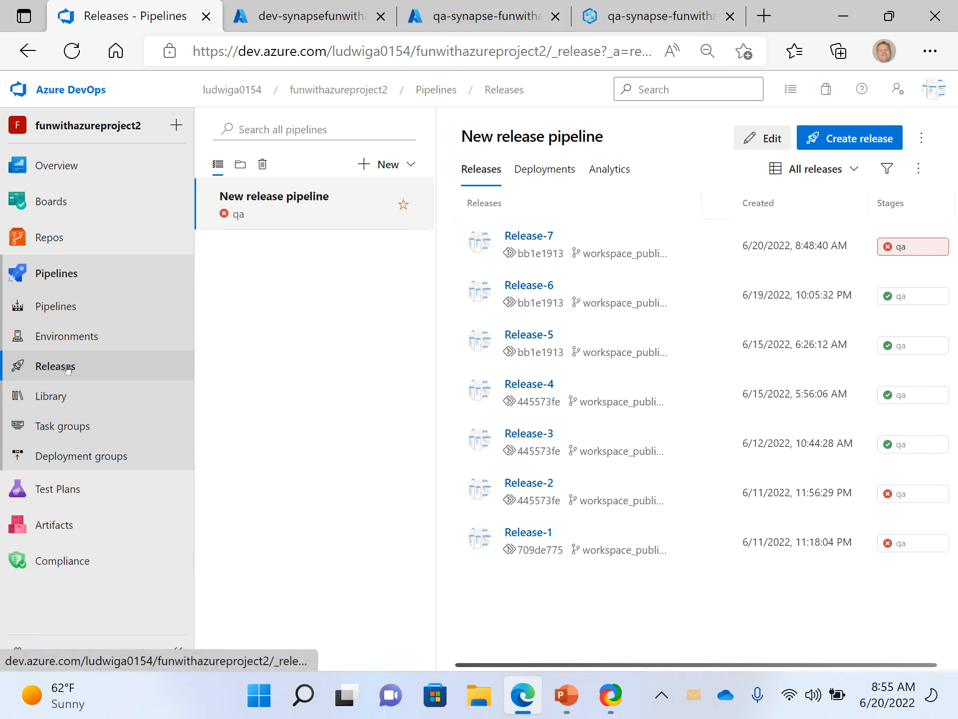
click(271, 213)
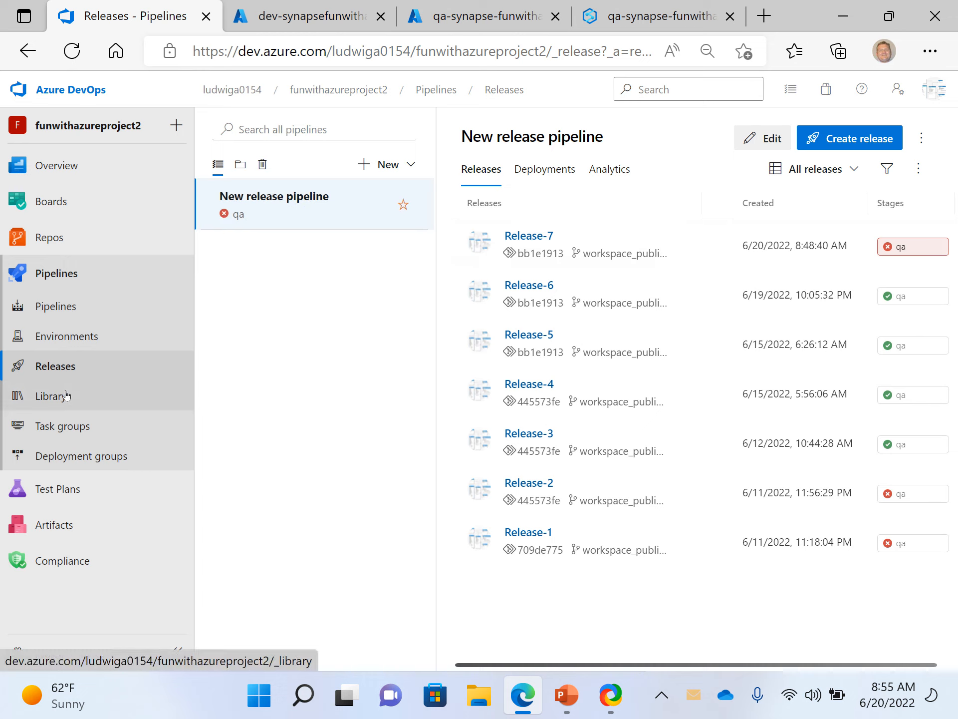
click(70, 366)
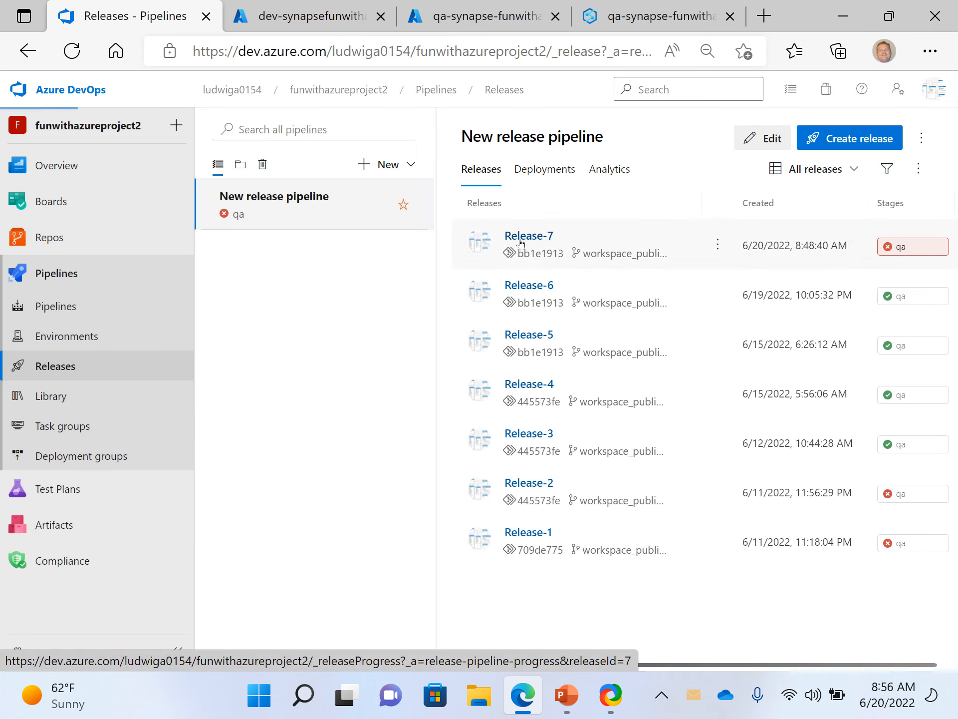
click(521, 240)
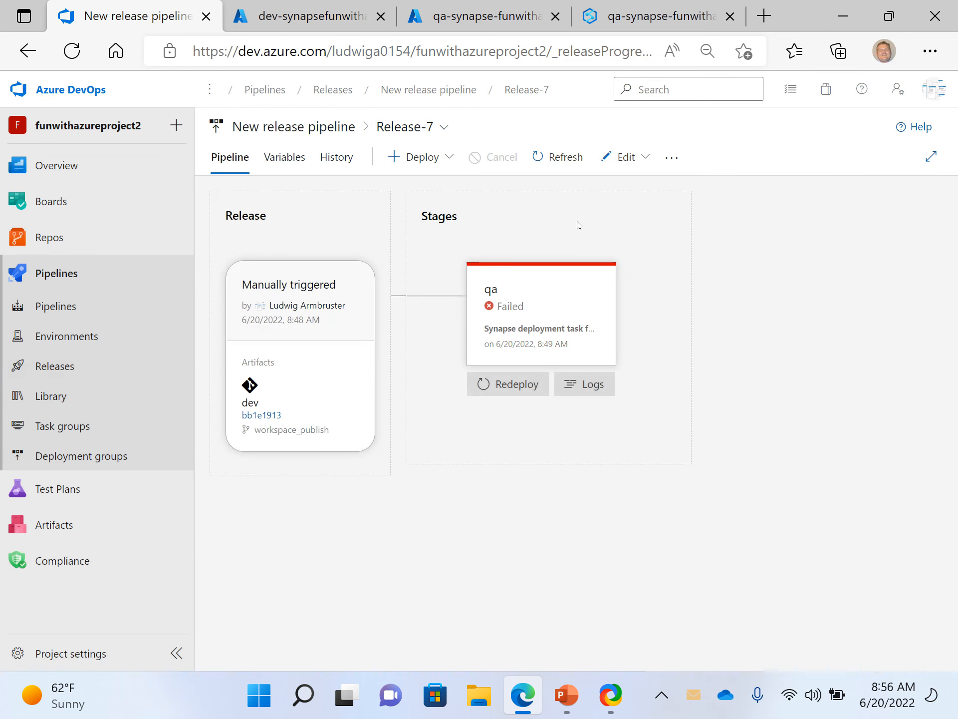
click(645, 157)
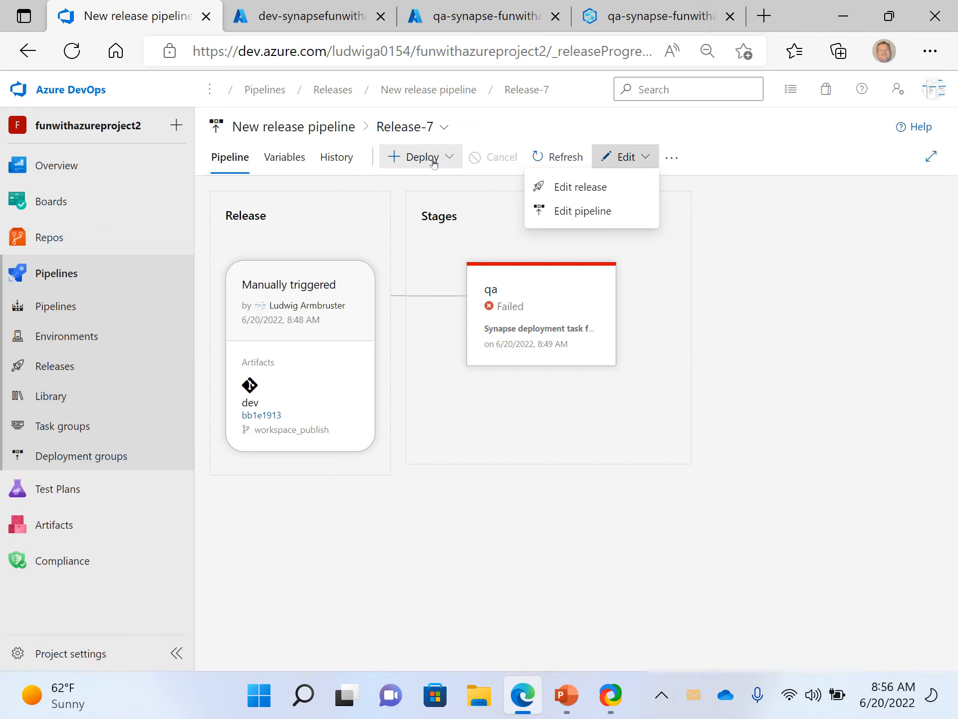
- Review the earlier runs Release-6, Release-4 and Release-3 of the release pipeline and the status of their qa stage
click(445, 127)
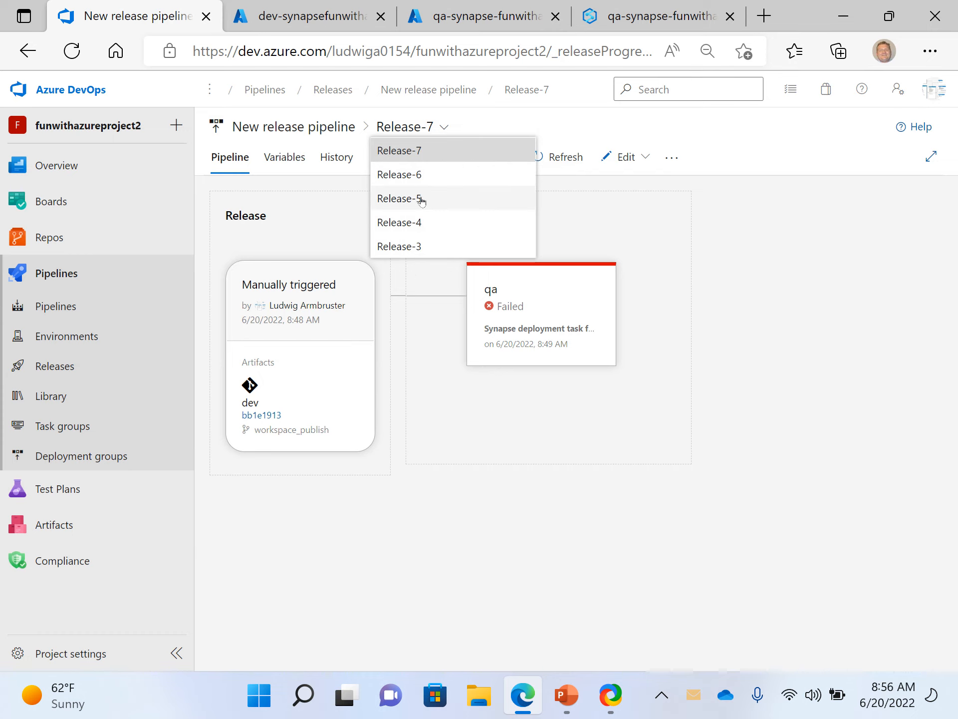
click(407, 176)
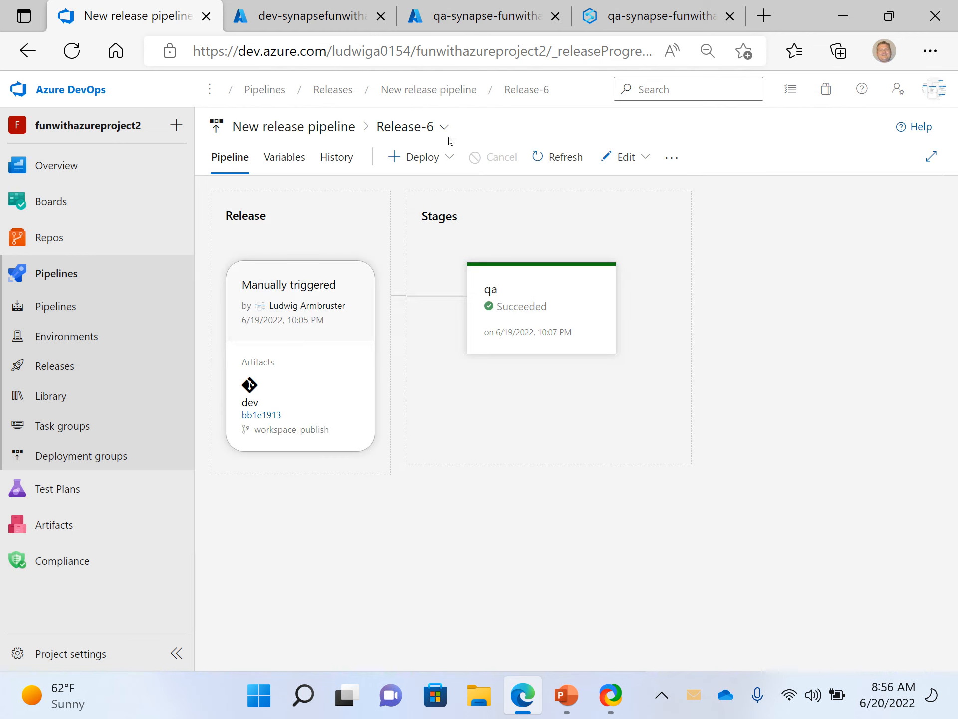
click(444, 129)
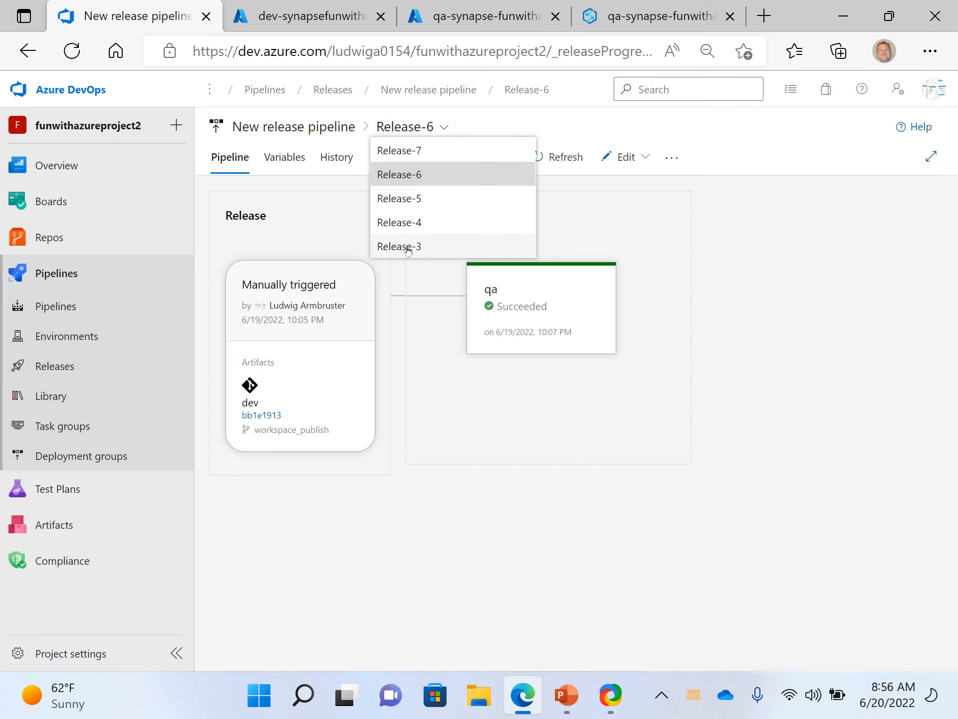
click(392, 221)
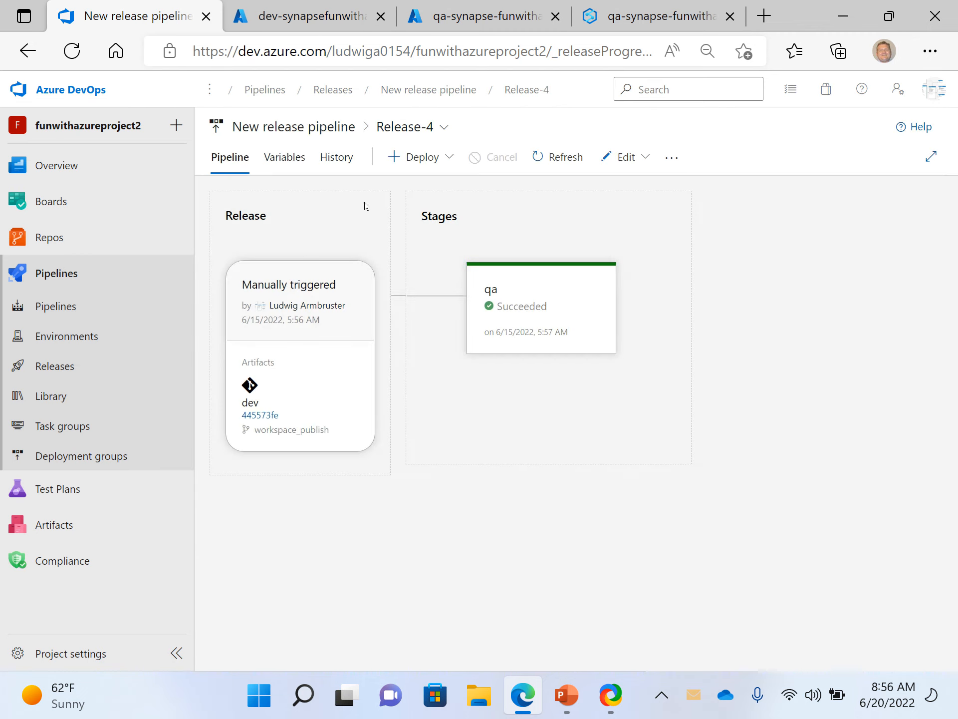
click(423, 131)
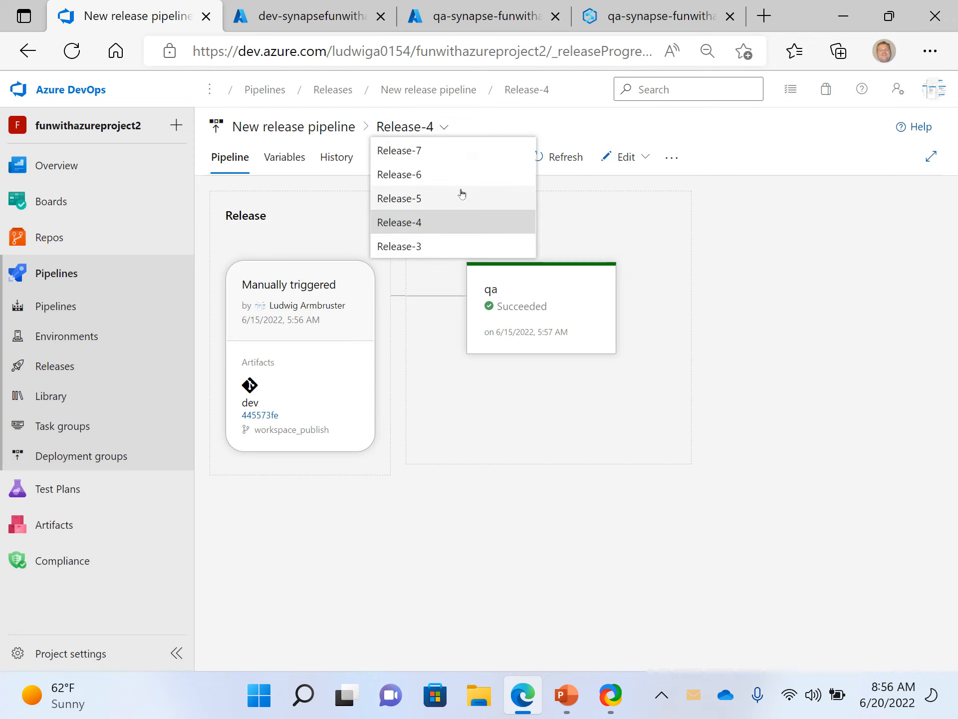
click(403, 246)
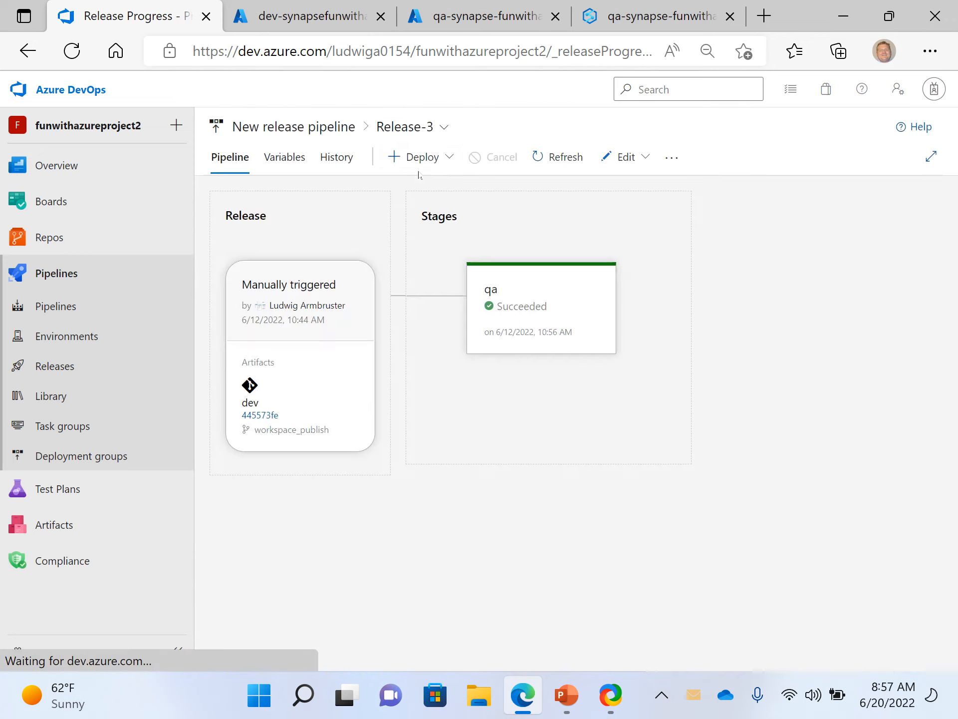
click(432, 128)
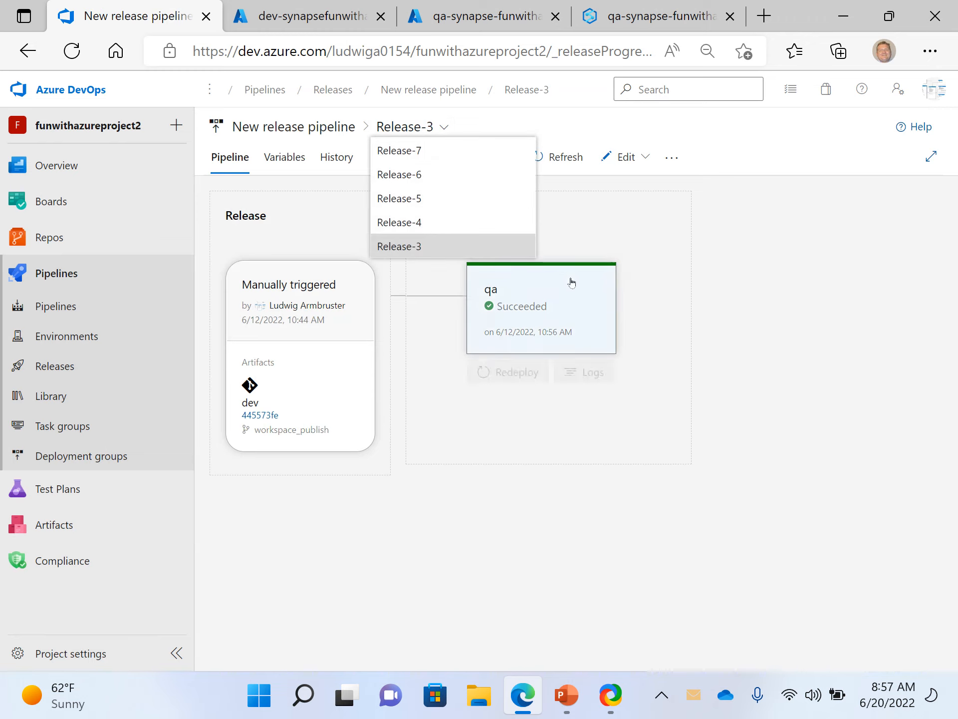
- Return to the releases list and create a new release of New release pipeline with a brief release description
click(57, 369)
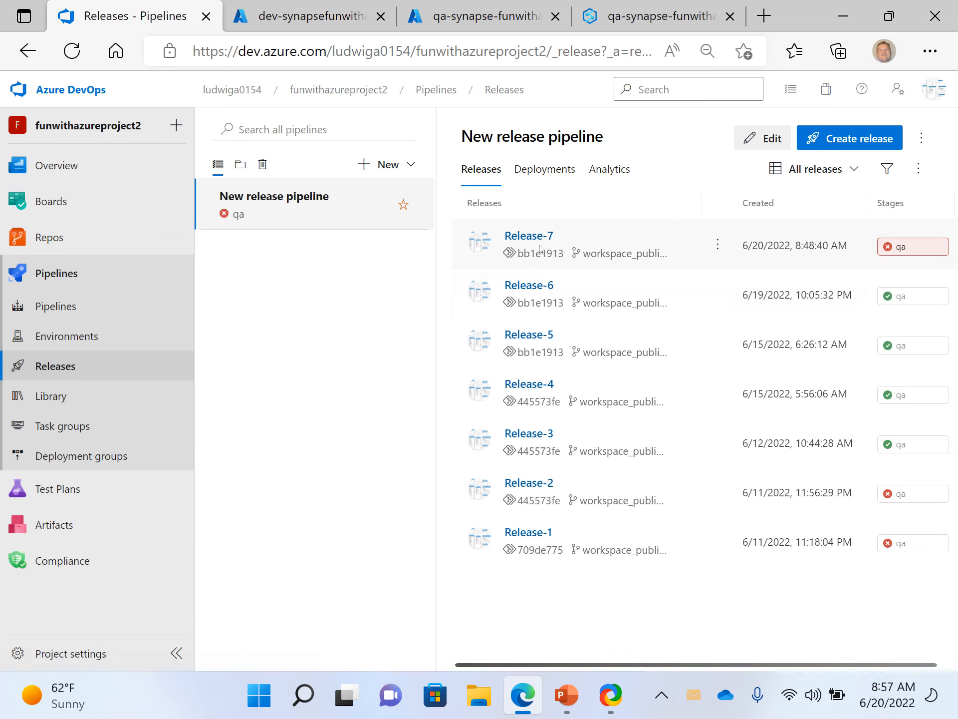
click(862, 138)
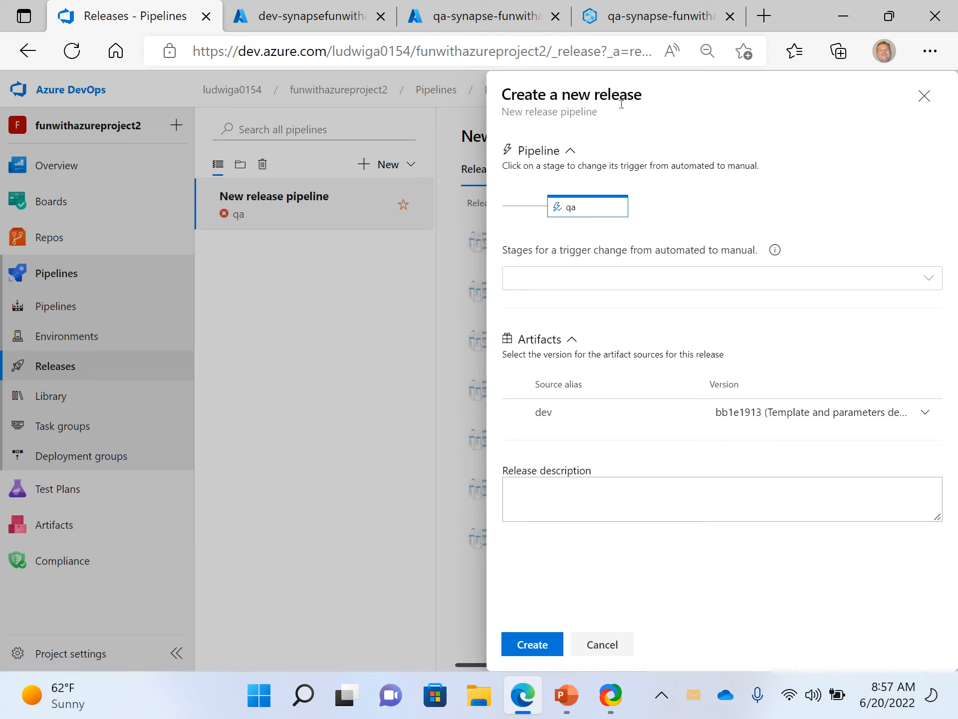
click(539, 493)
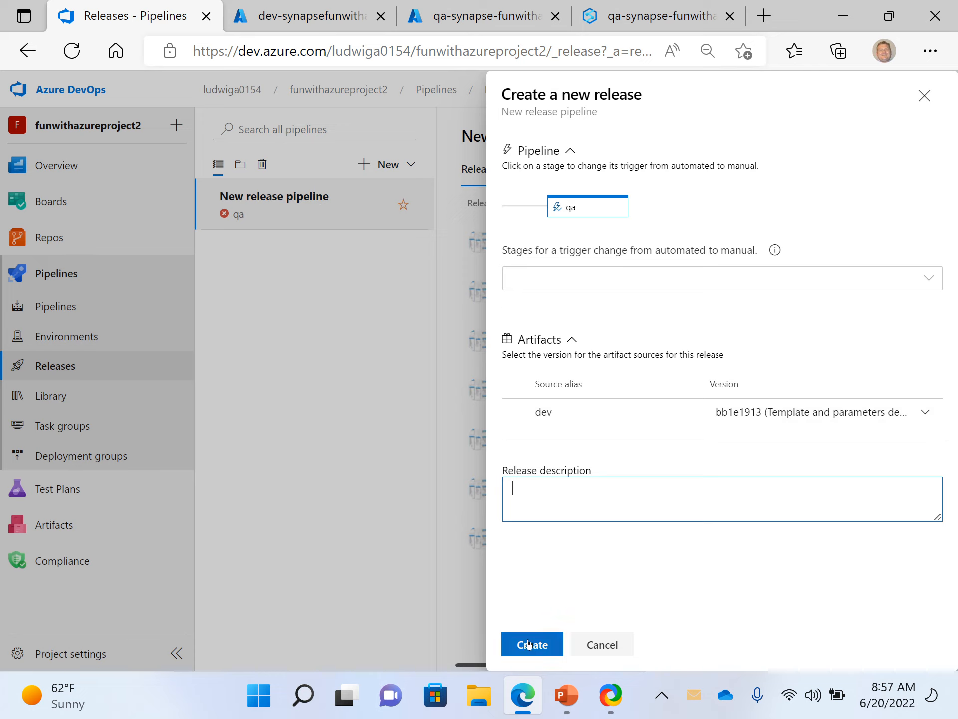
text(add this)
click(545, 644)
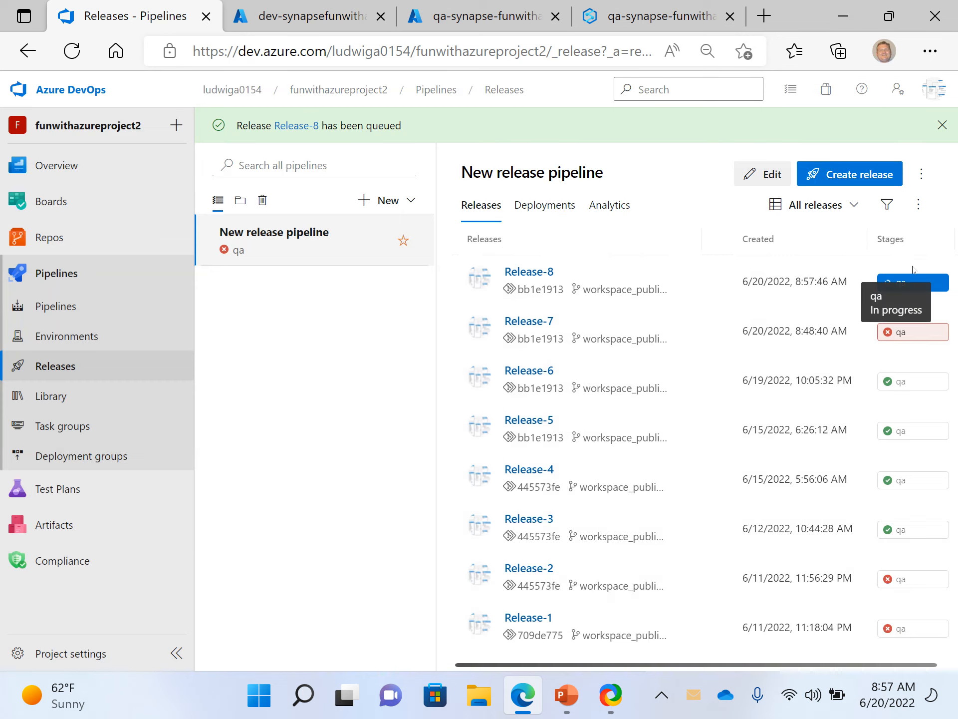
- Open the newest release's qa stage logs and examine the full detailed log of the Synapse deployment task, including its long error line
click(893, 290)
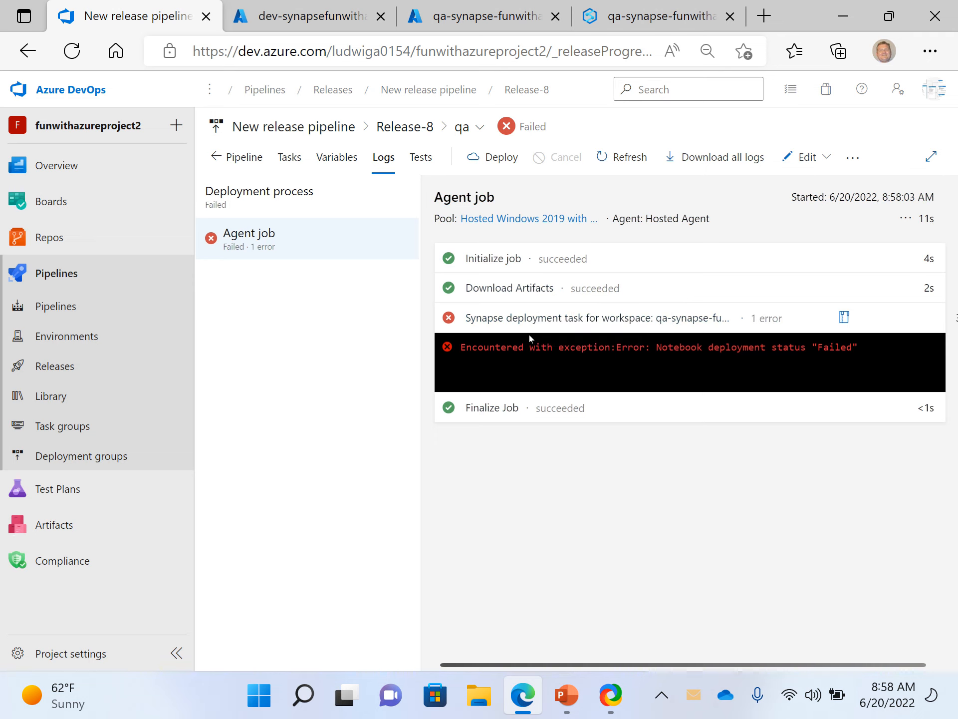
click(568, 317)
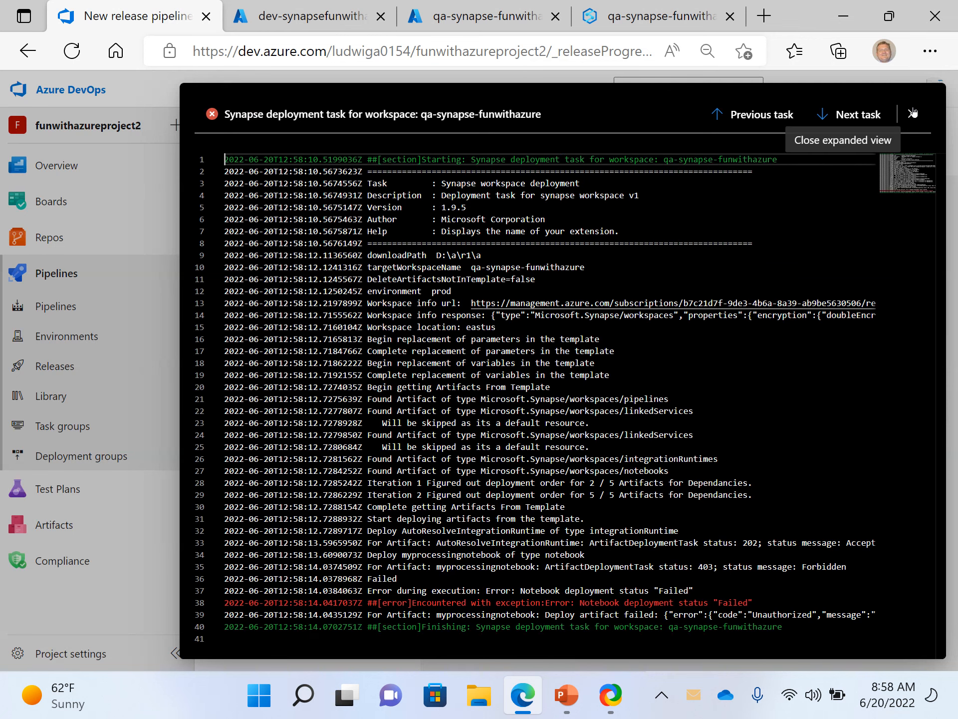
click(911, 114)
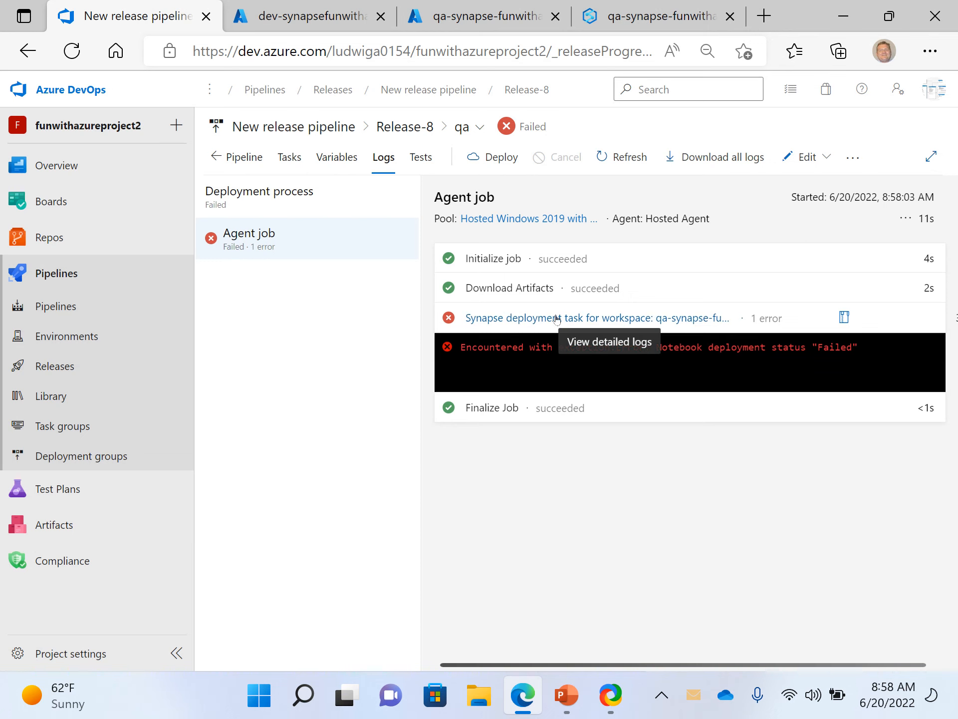
click(524, 326)
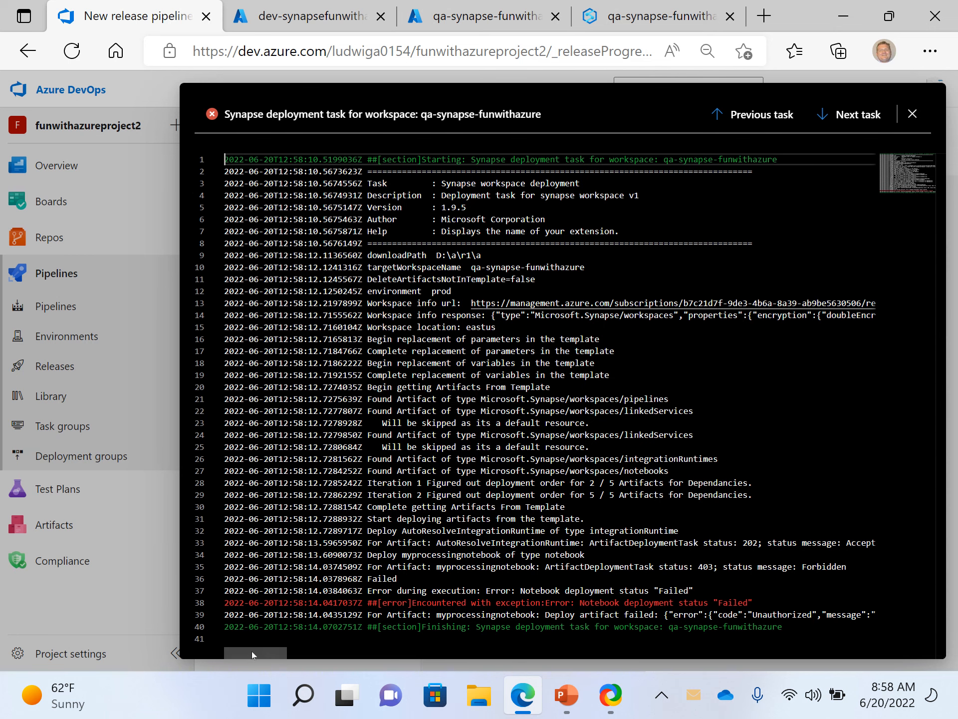
drag(251, 651, 222, 658)
drag(246, 655, 334, 677)
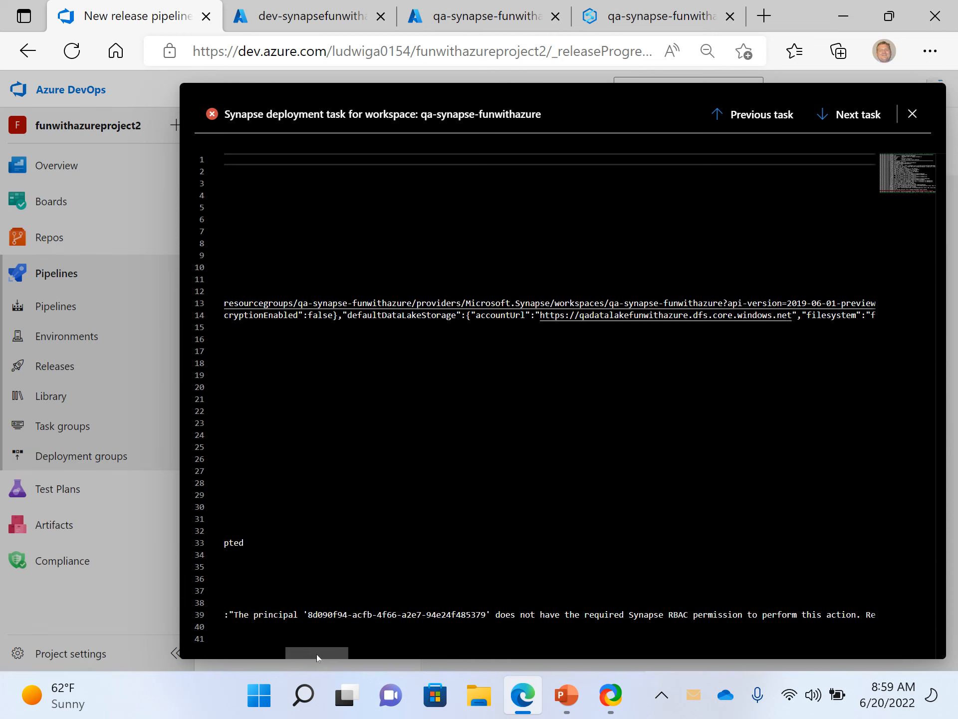
drag(317, 654, 229, 655)
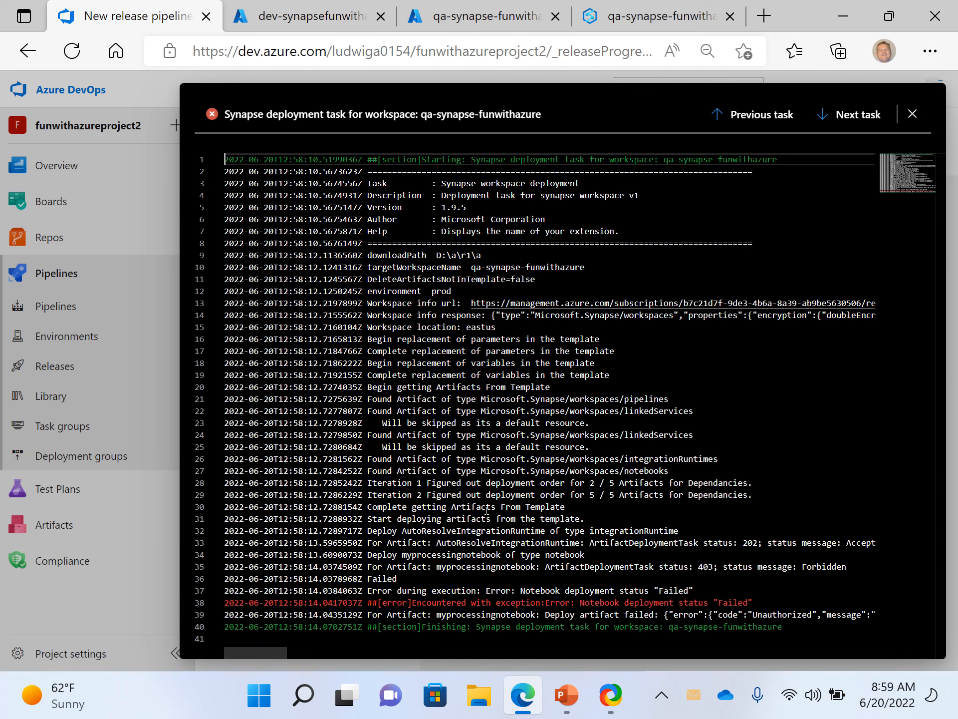
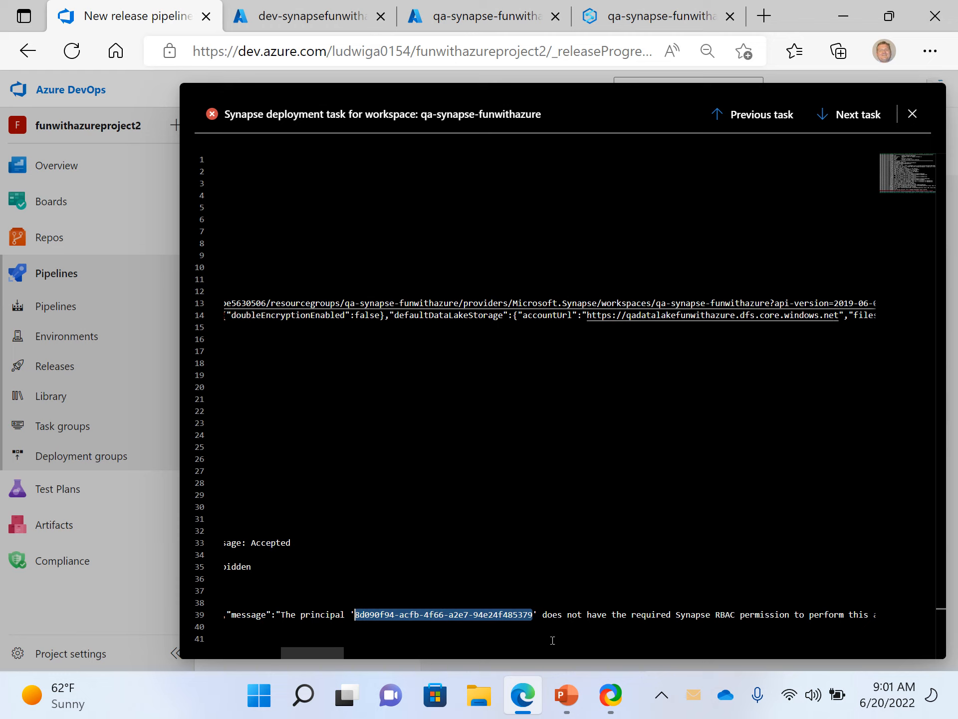
- Review the Synapse deployment task log and the logs of the preceding Download Artifacts and Initialize job tasks, then close the log view
drag(316, 656, 211, 654)
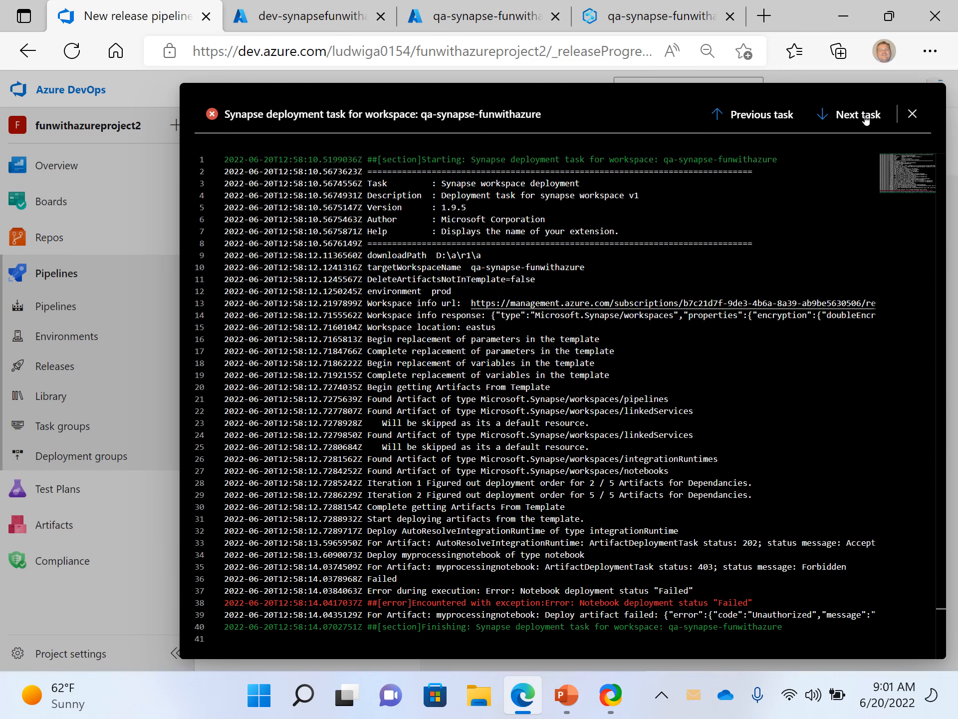
click(777, 119)
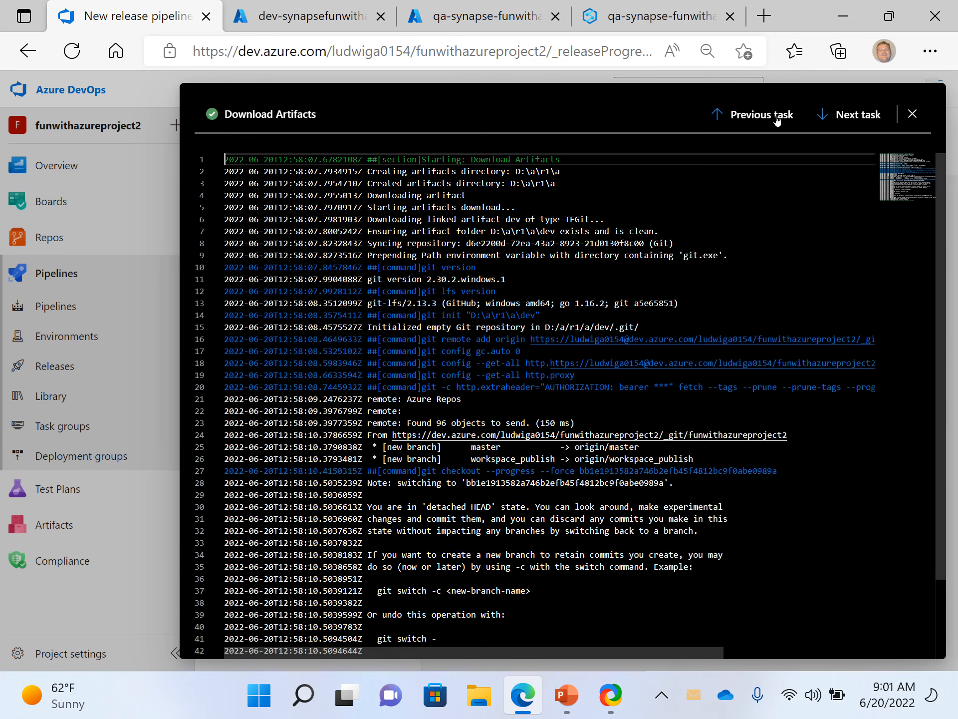
scroll(628, 382, down, 3)
scroll(629, 379, up, 2)
scroll(629, 379, up, 1)
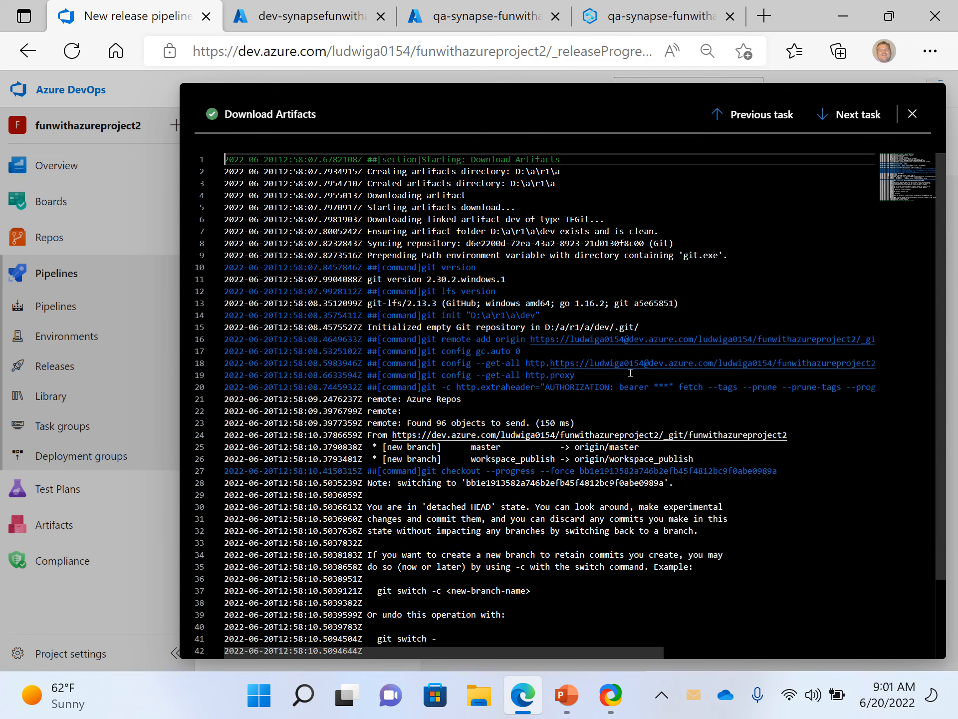
click(747, 118)
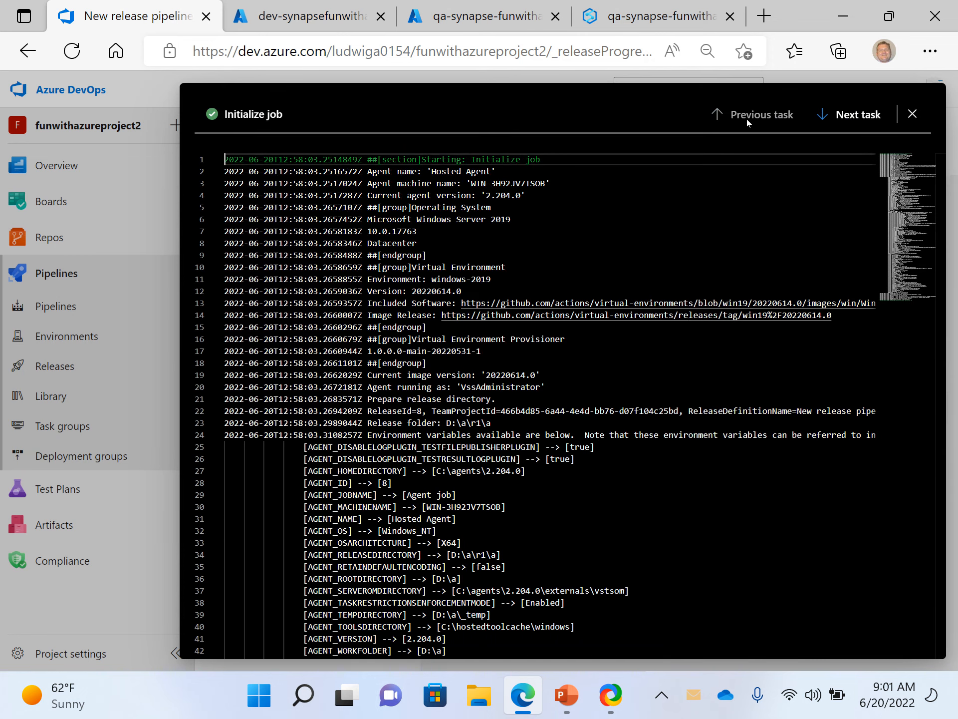
click(919, 115)
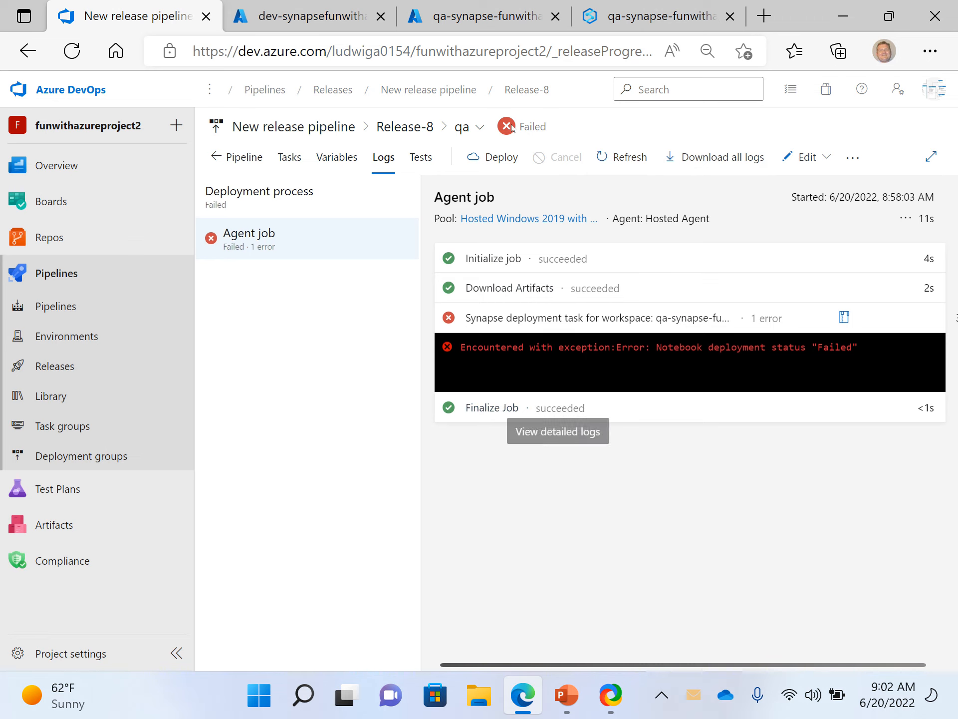
- Switch to Synapse Studio for the qa-synapse-funwithazure workspace and open its access control settings
click(496, 18)
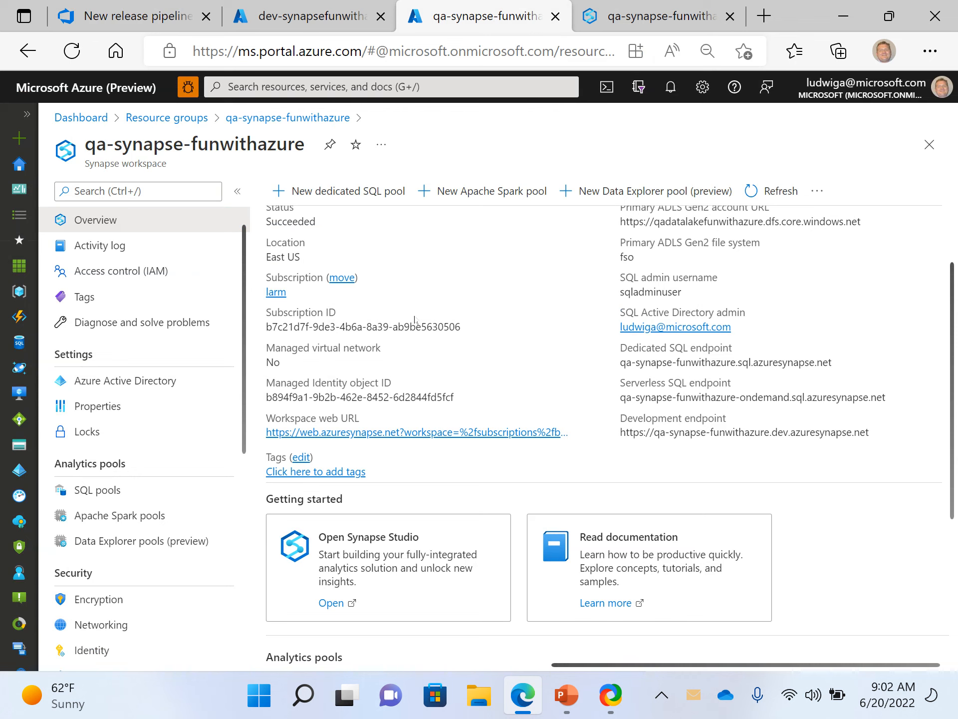
click(599, 20)
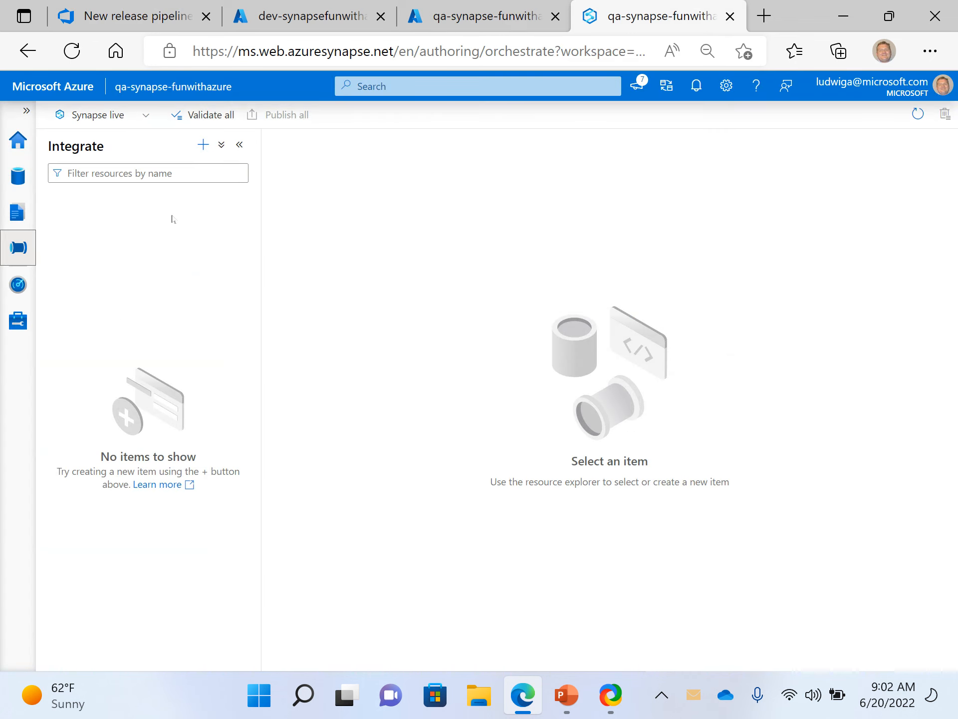
click(18, 140)
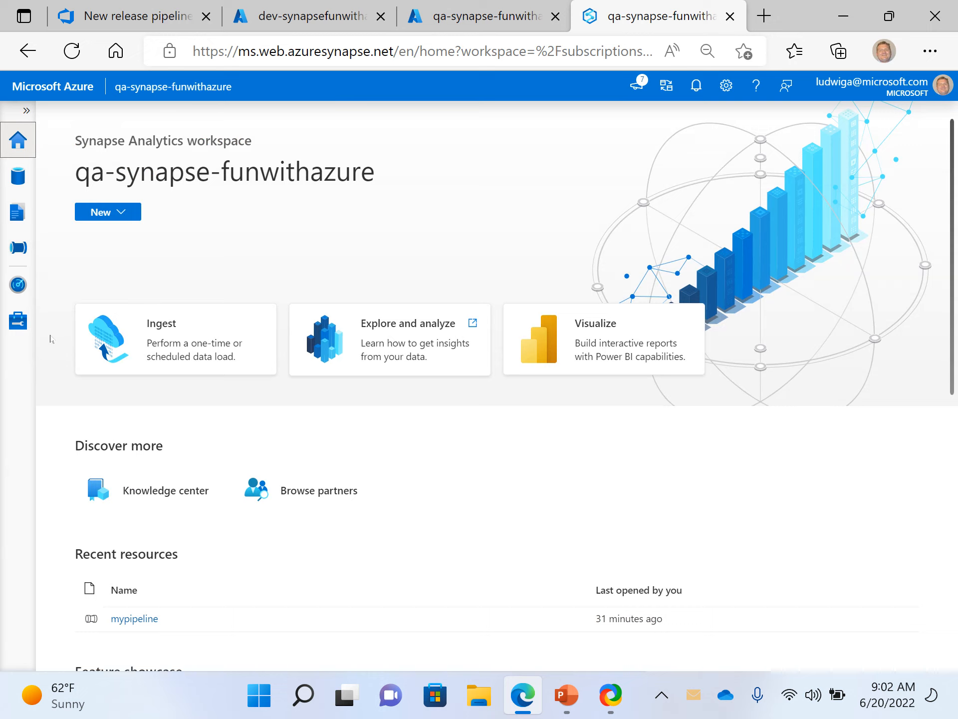
click(5, 294)
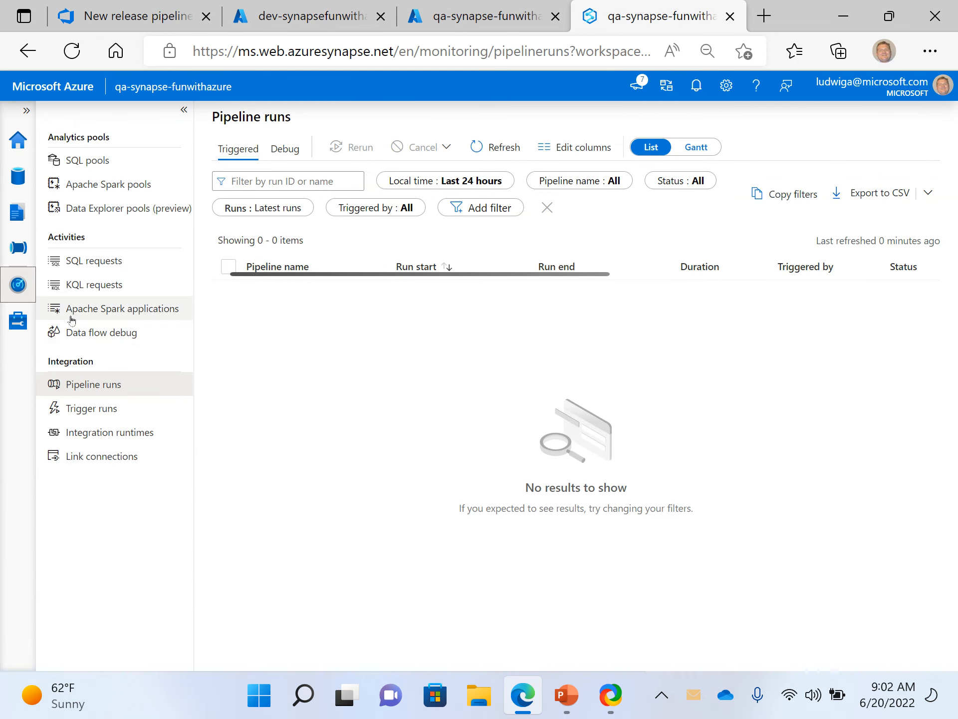
click(10, 326)
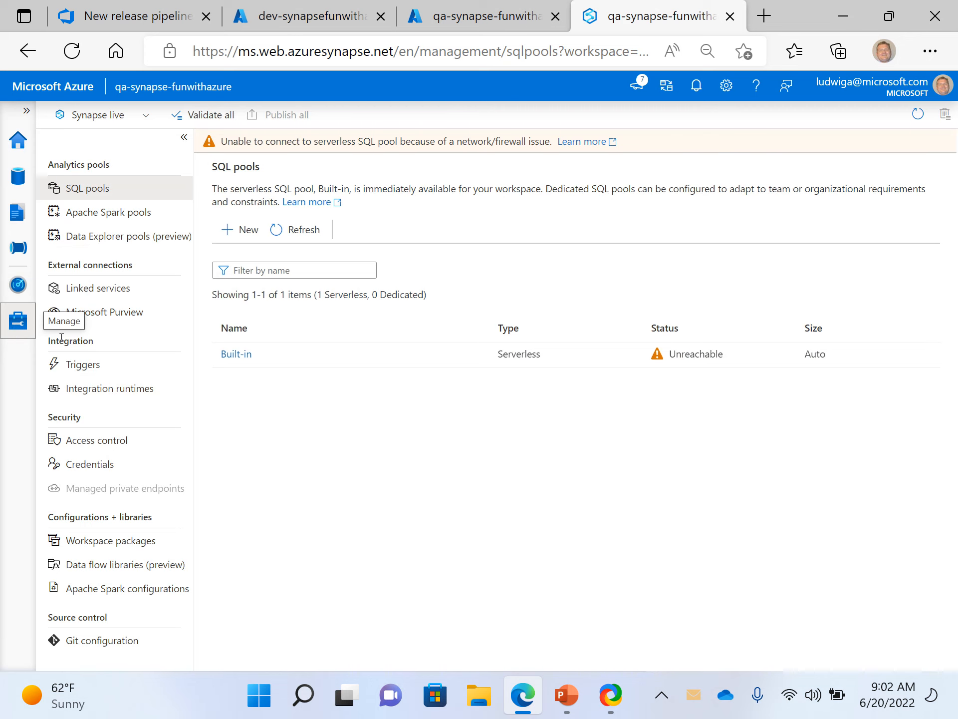
click(93, 438)
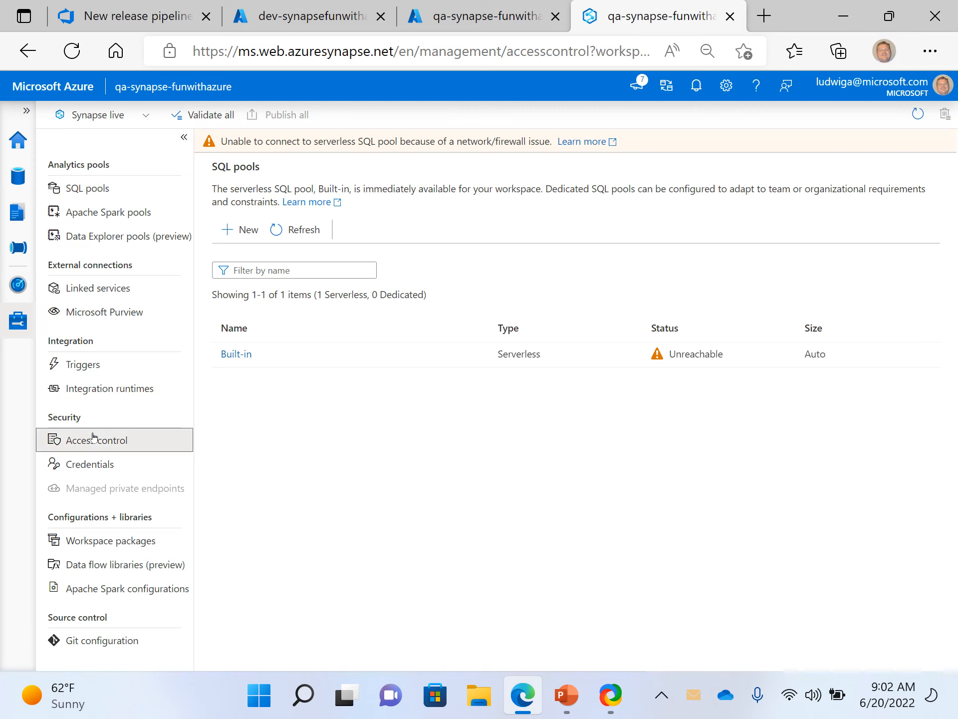
- Assign the Synapse Artifact Publisher role at workspace scope to the service principal found by the principal ID from the deployment error
click(244, 200)
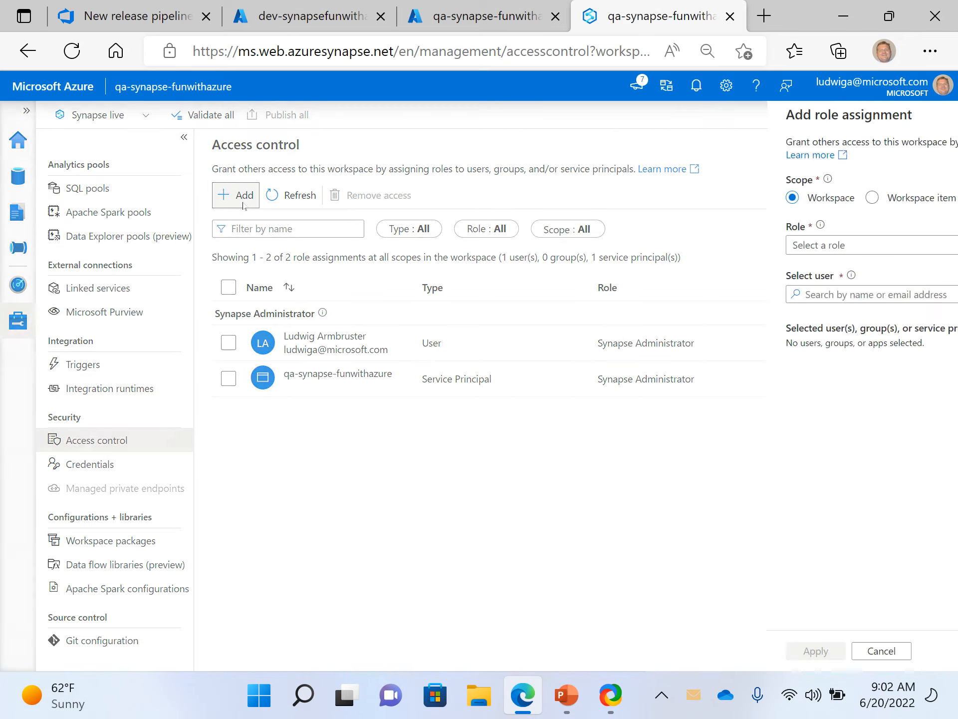
click(561, 252)
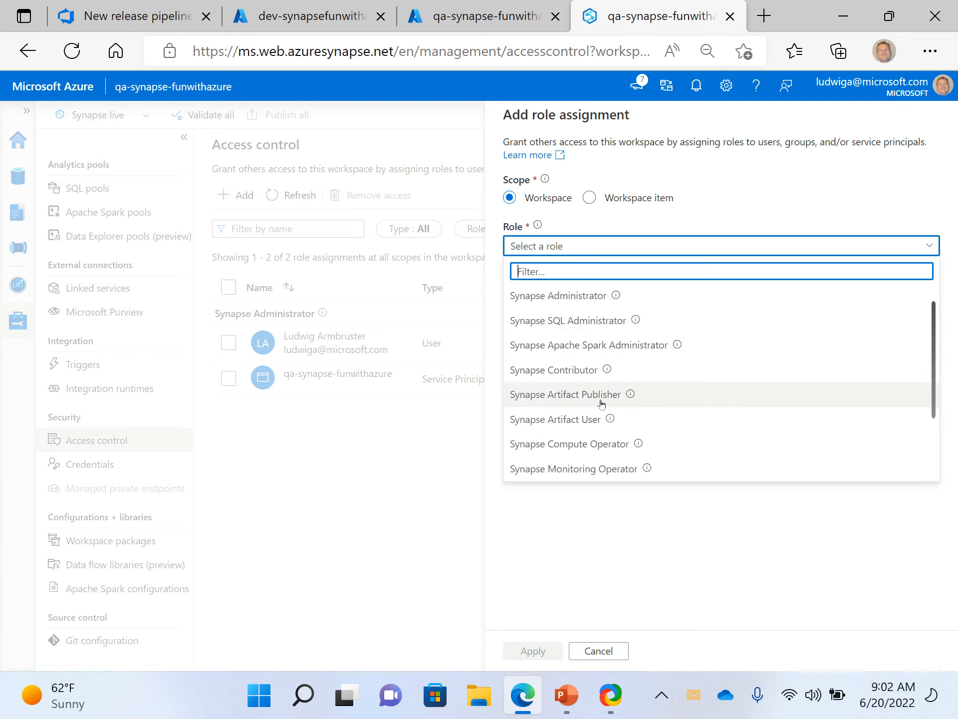
click(579, 399)
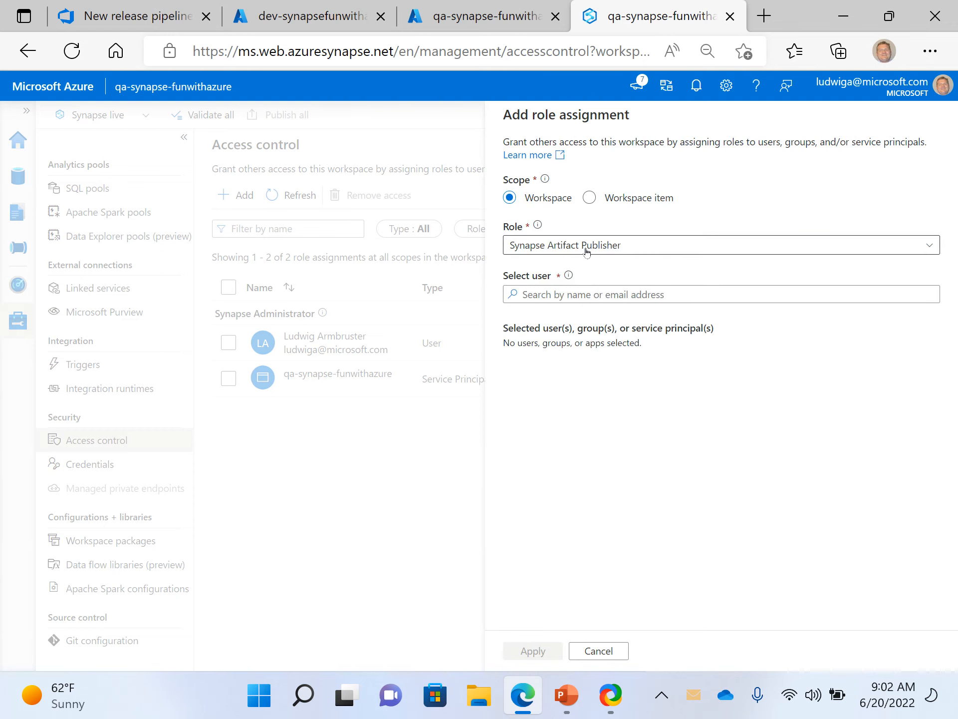
click(570, 295)
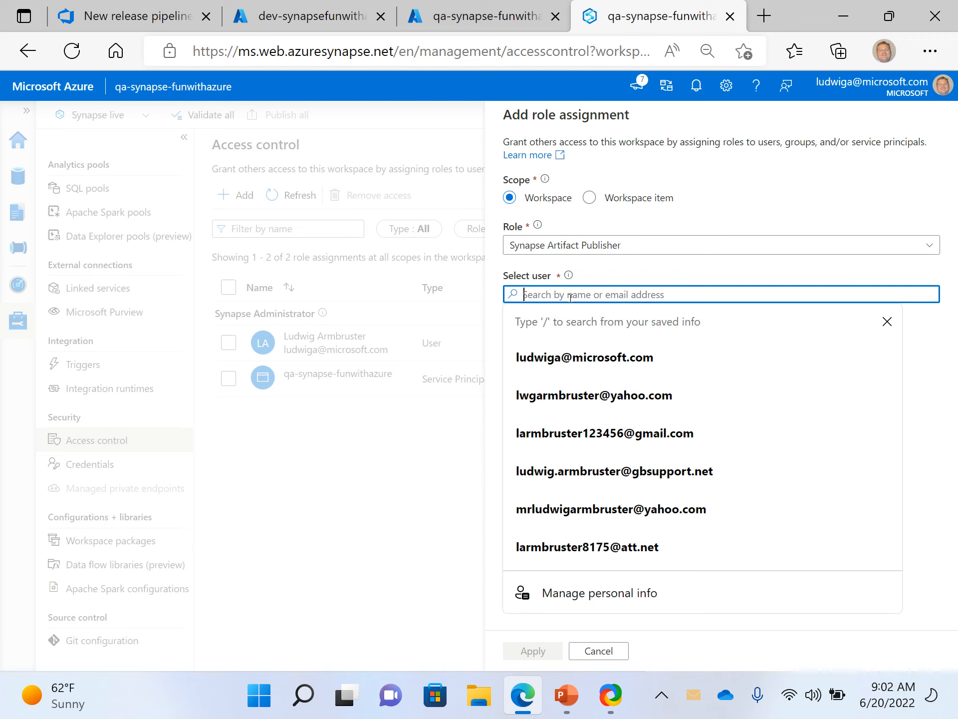
text(8d090f94-acfb-4f66-a2e7-94e24f485379)
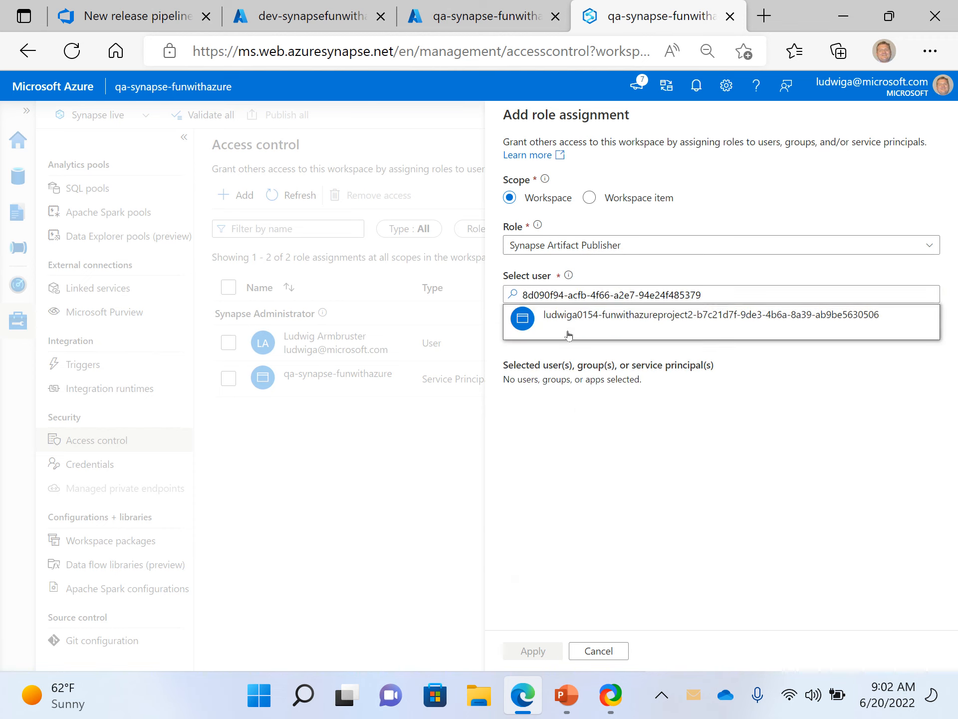
click(569, 333)
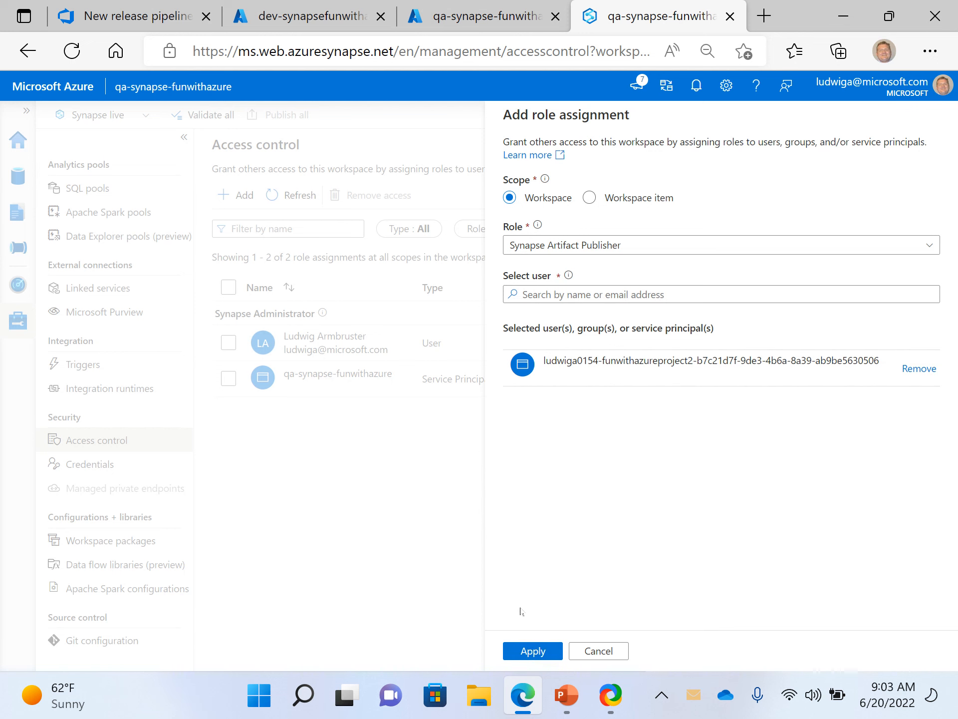
click(524, 655)
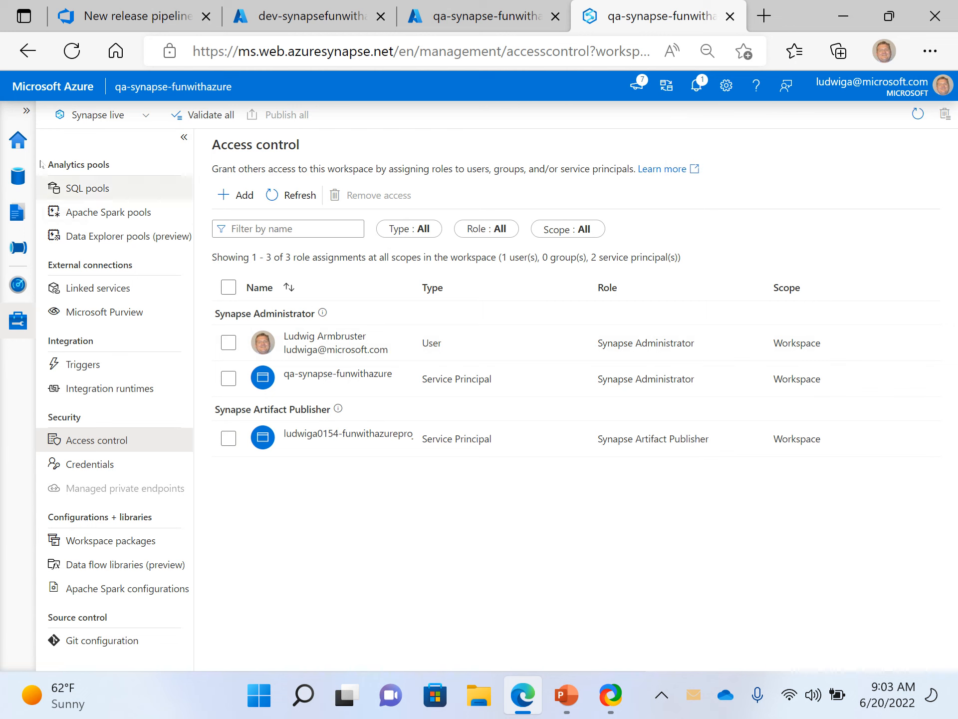
- Check the qa workspace's home page and its Data, Develop and Integrate hubs for deployed items
click(18, 140)
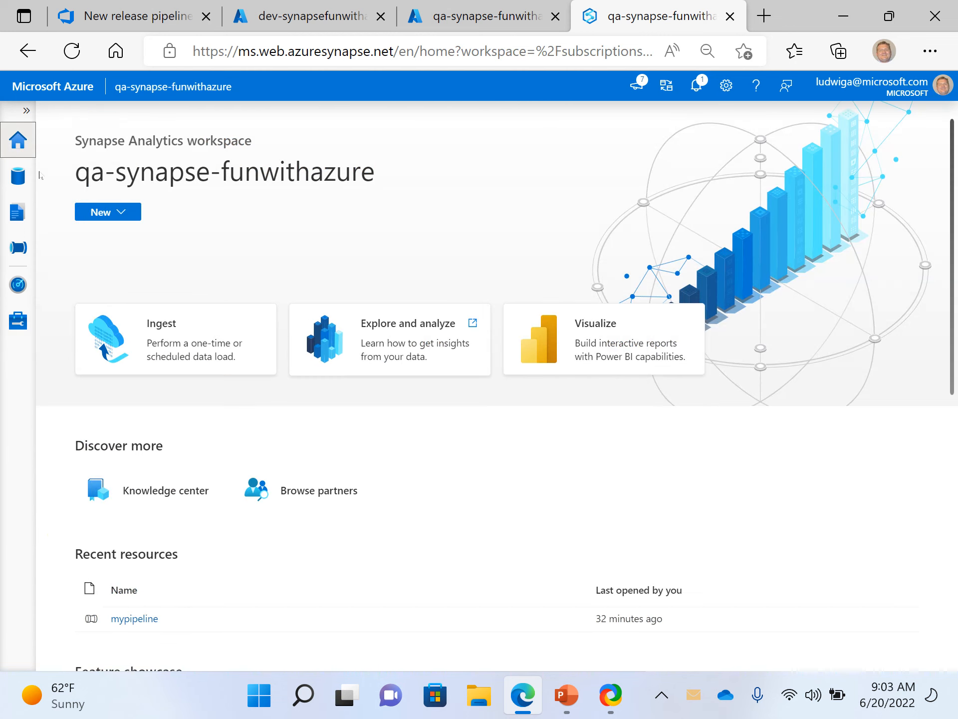
click(19, 176)
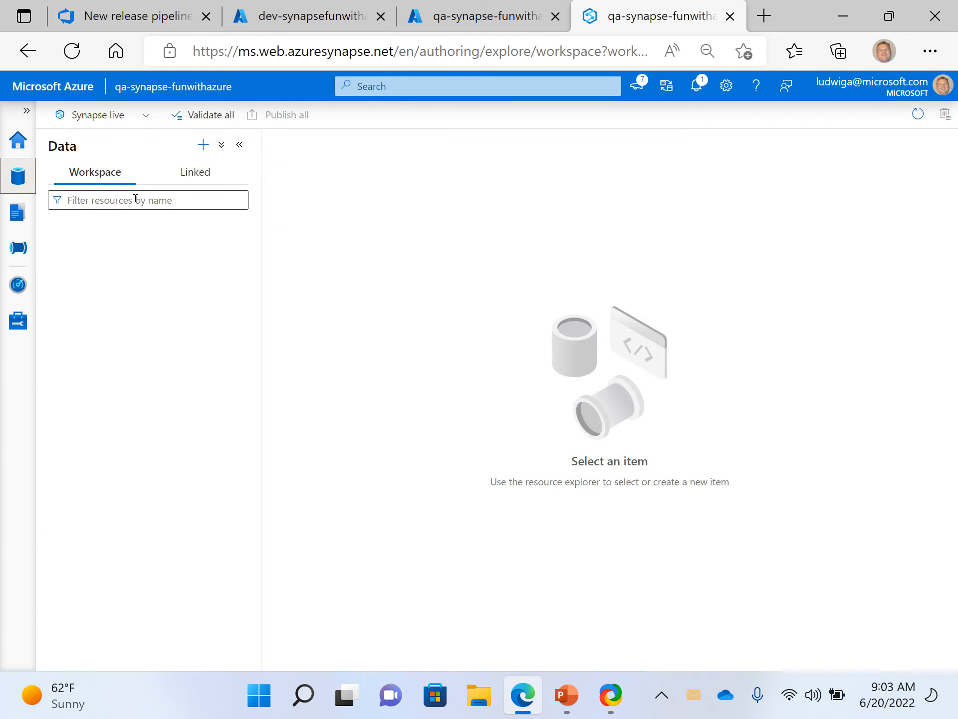
click(25, 222)
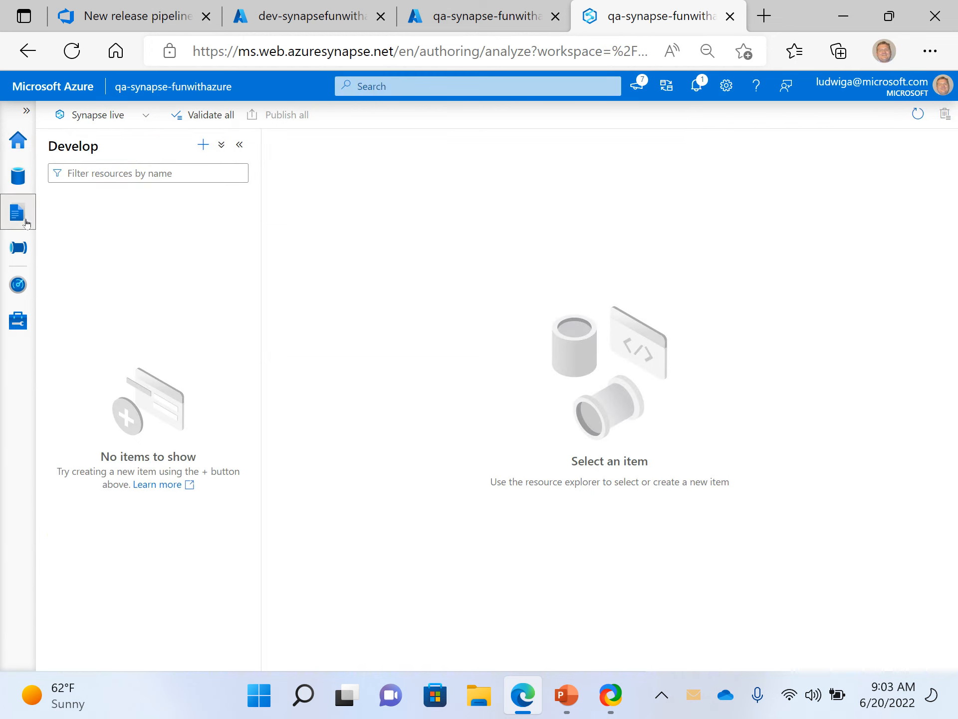
click(20, 247)
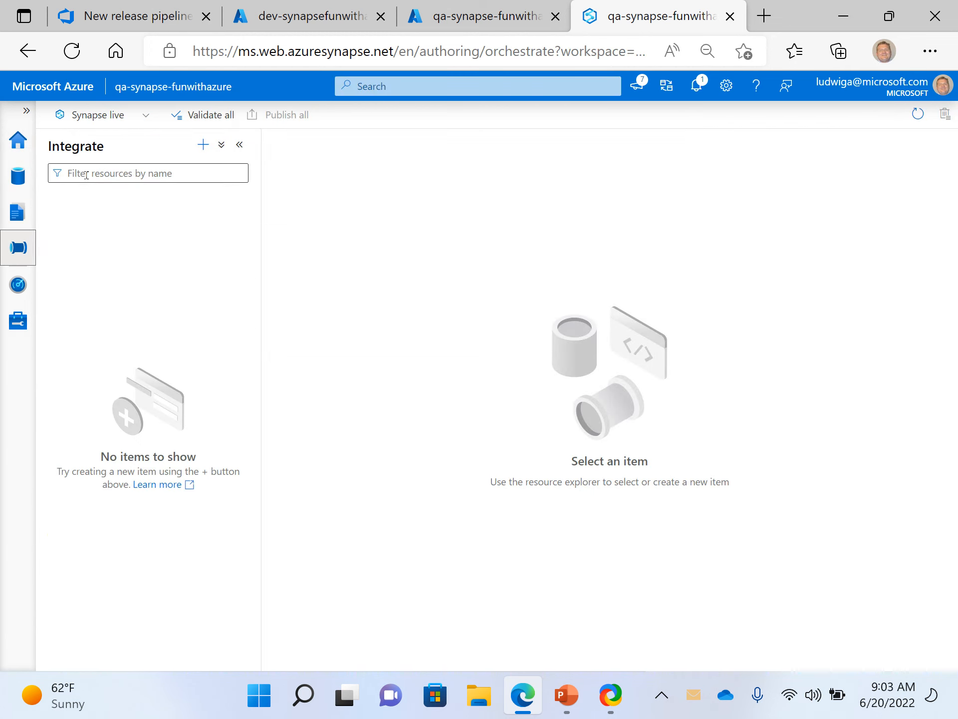
- Switch back to Azure DevOps, open Release-8 from the releases list and look at its deploy and additional options
click(479, 16)
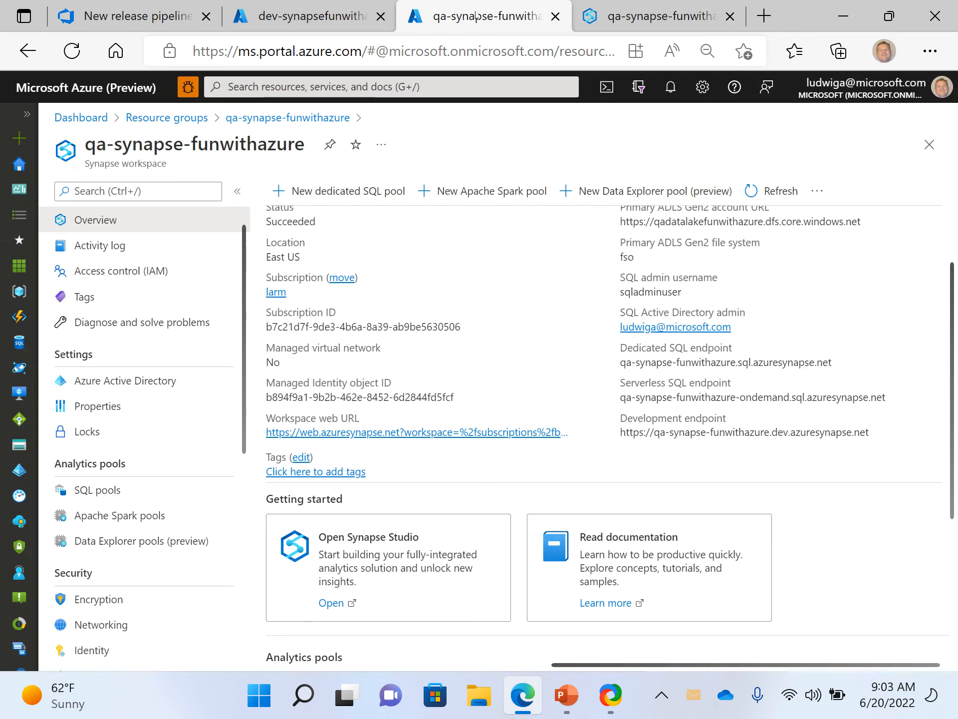
click(246, 21)
click(130, 17)
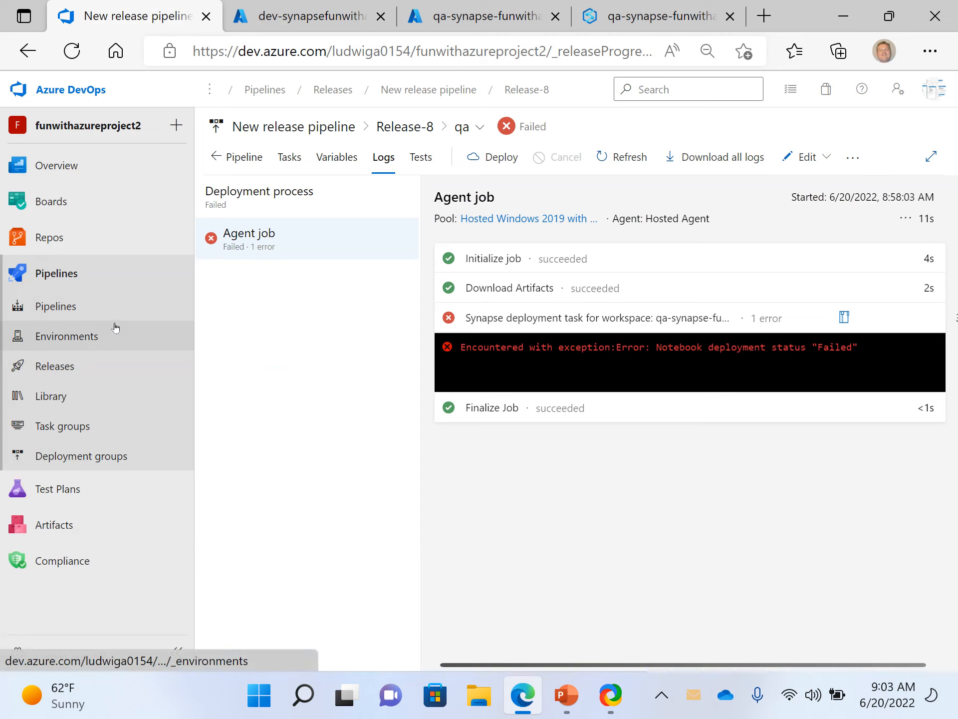
click(73, 369)
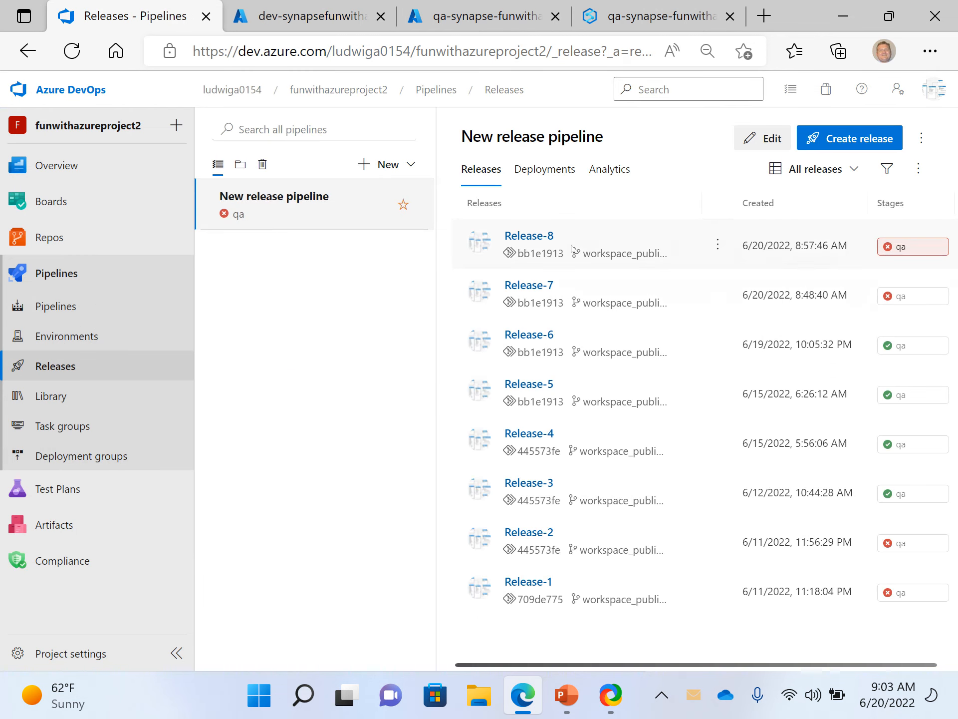
click(550, 235)
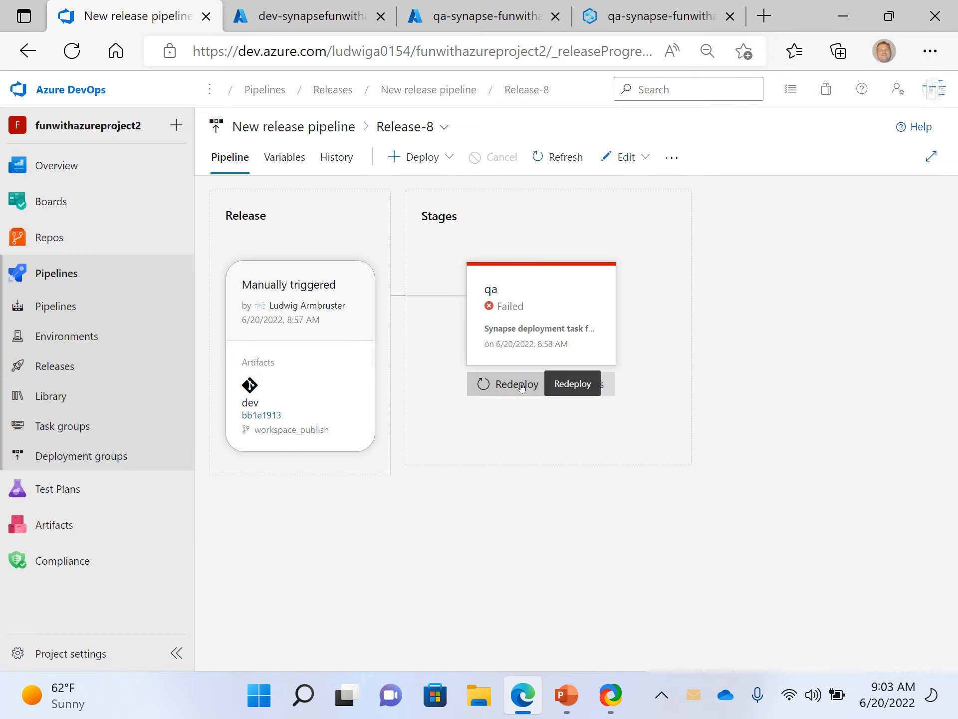
click(450, 156)
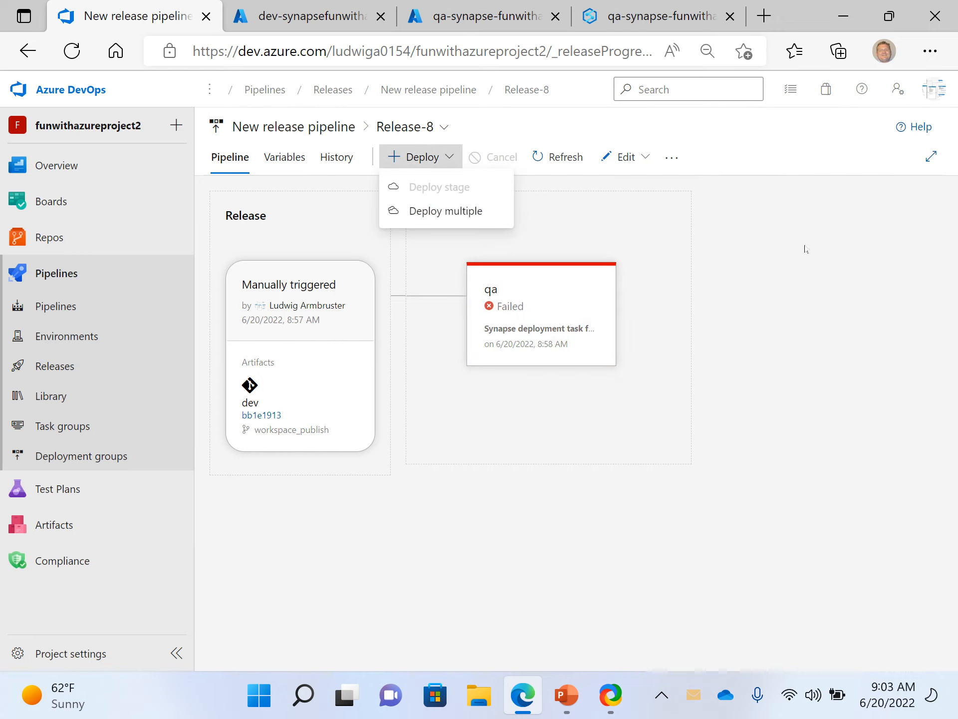
click(641, 228)
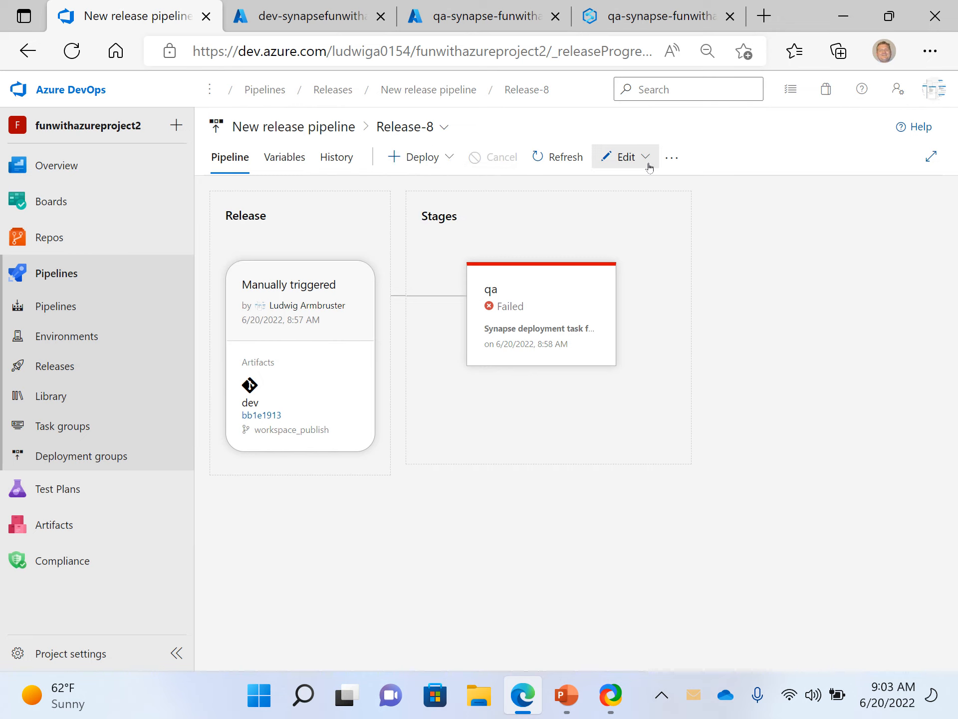
click(683, 164)
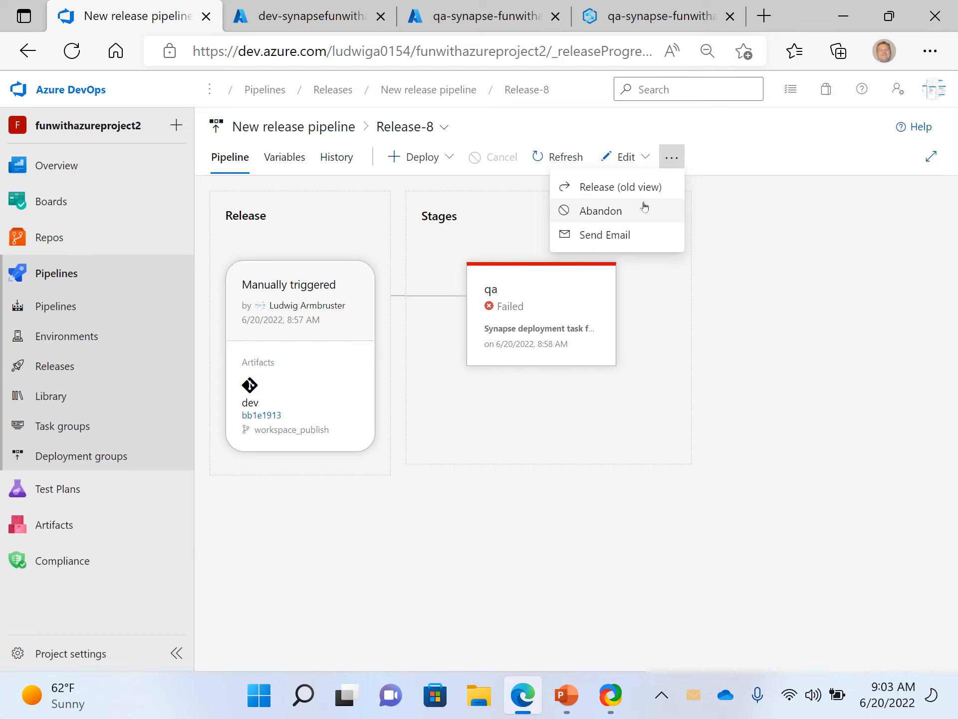
click(759, 274)
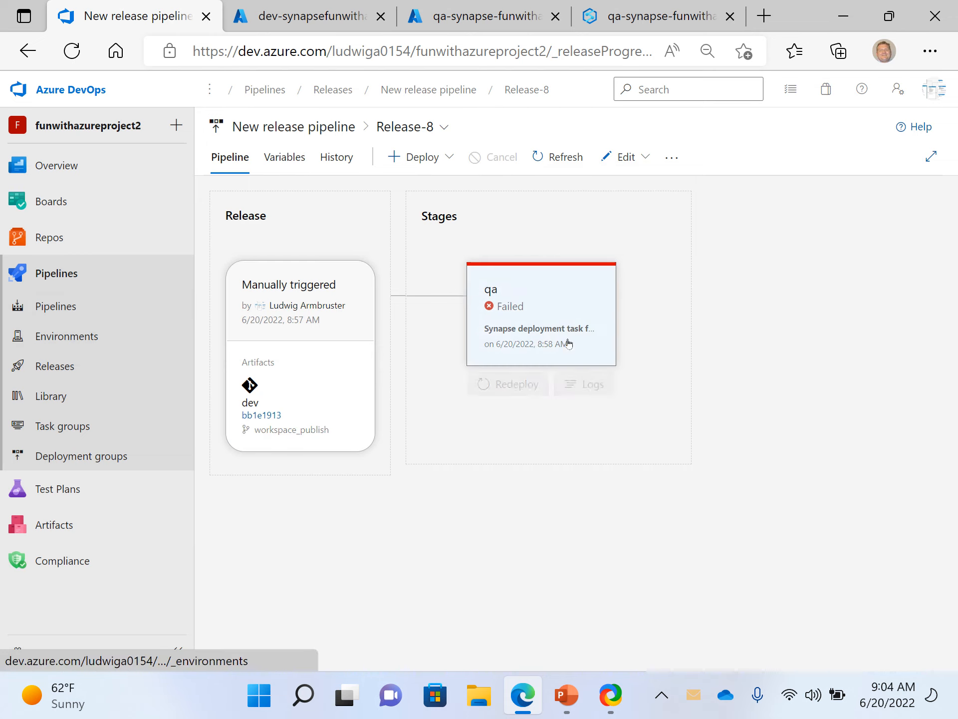
- Reopen Release-8 from the releases list, start a redeployment of its qa stage and review the associated commits and work items
click(98, 366)
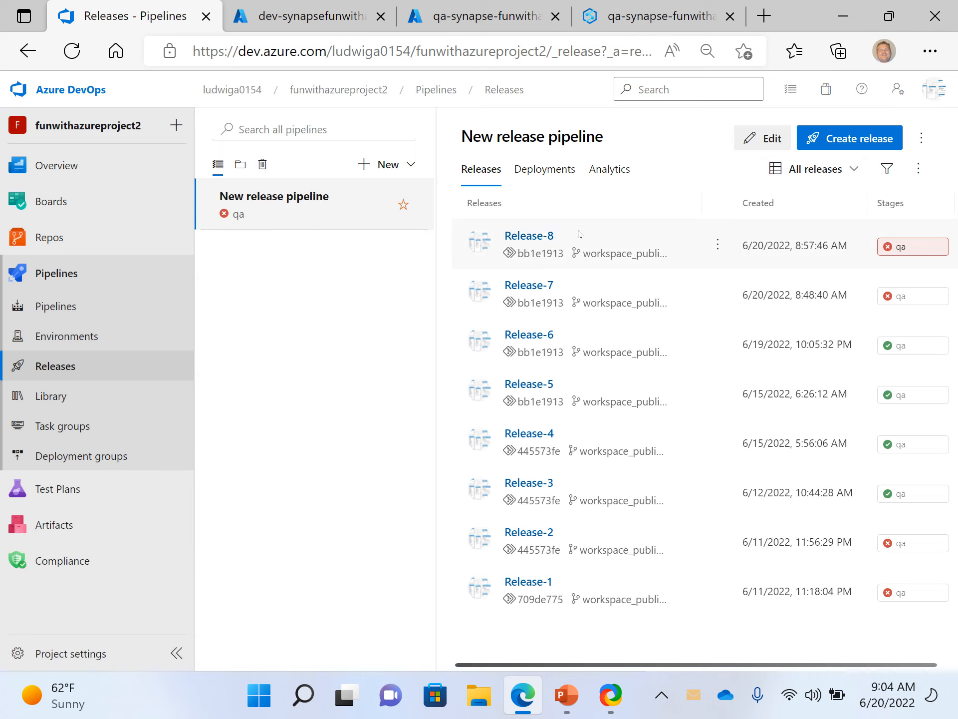
click(539, 236)
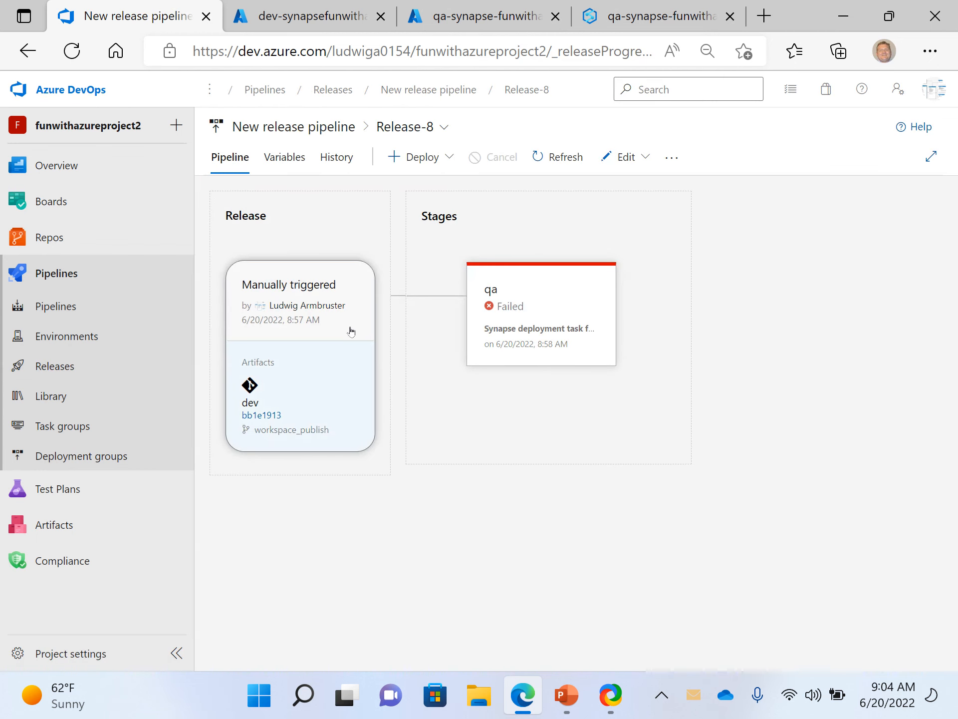
mouse_move(492, 297)
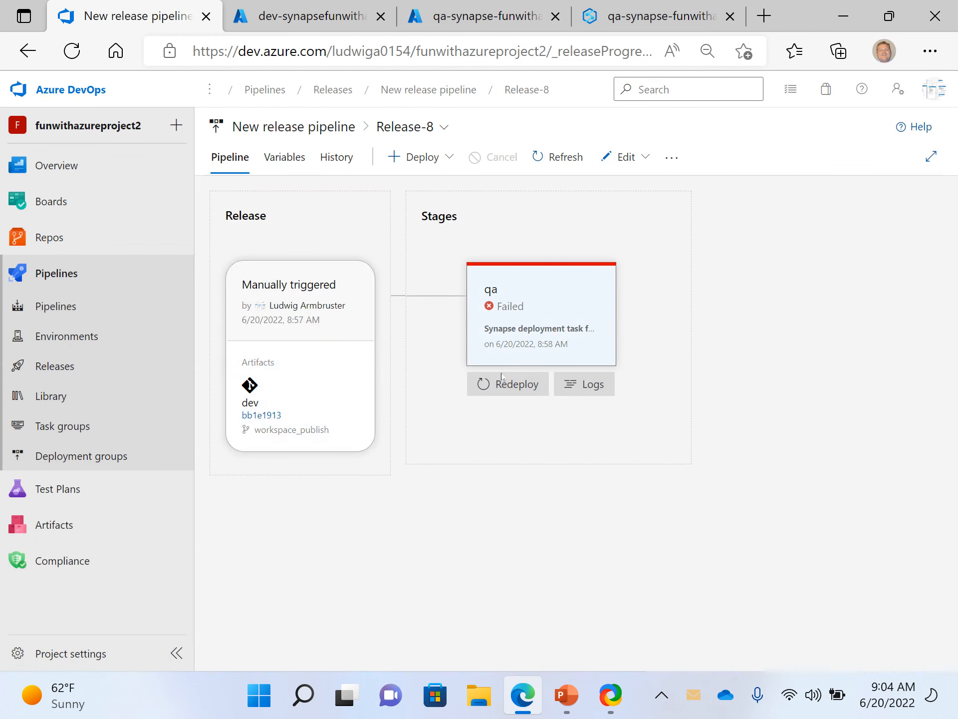
click(505, 383)
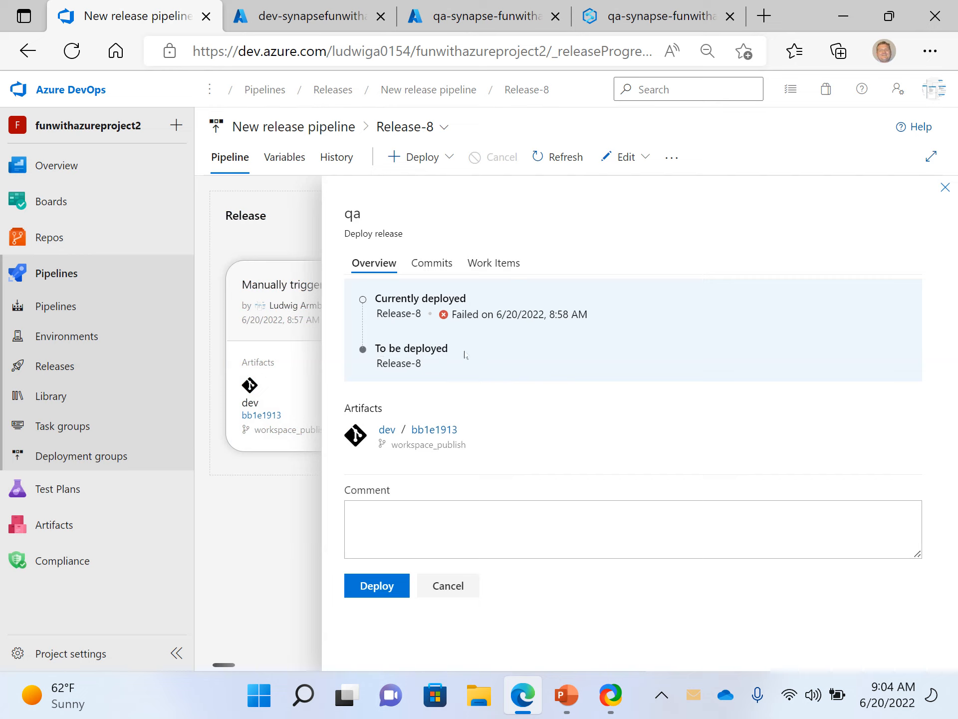
click(444, 267)
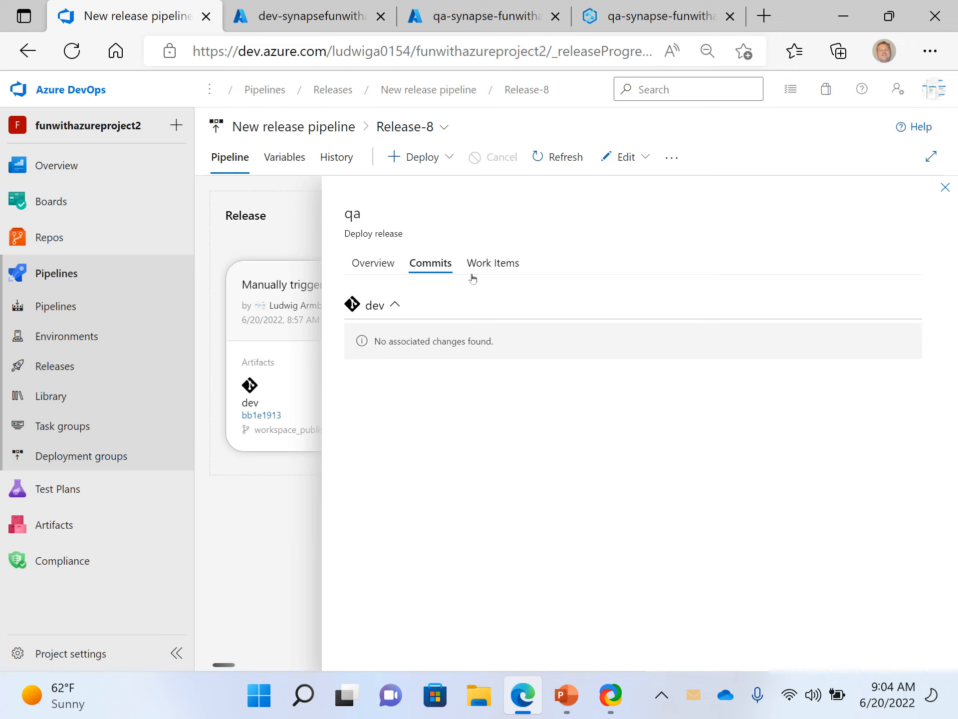
click(496, 263)
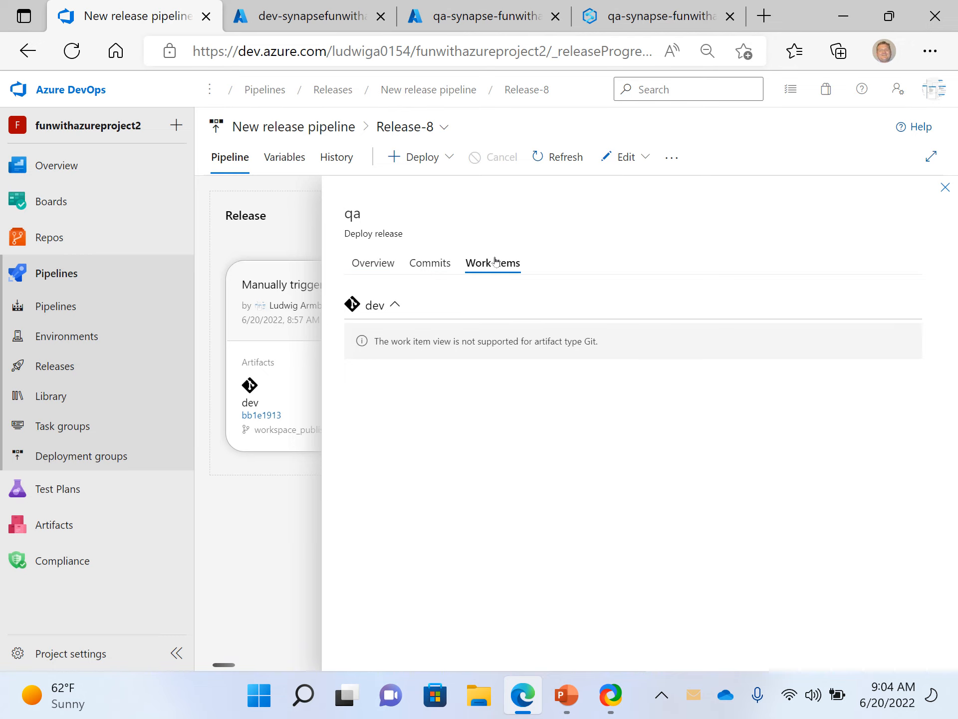
click(397, 263)
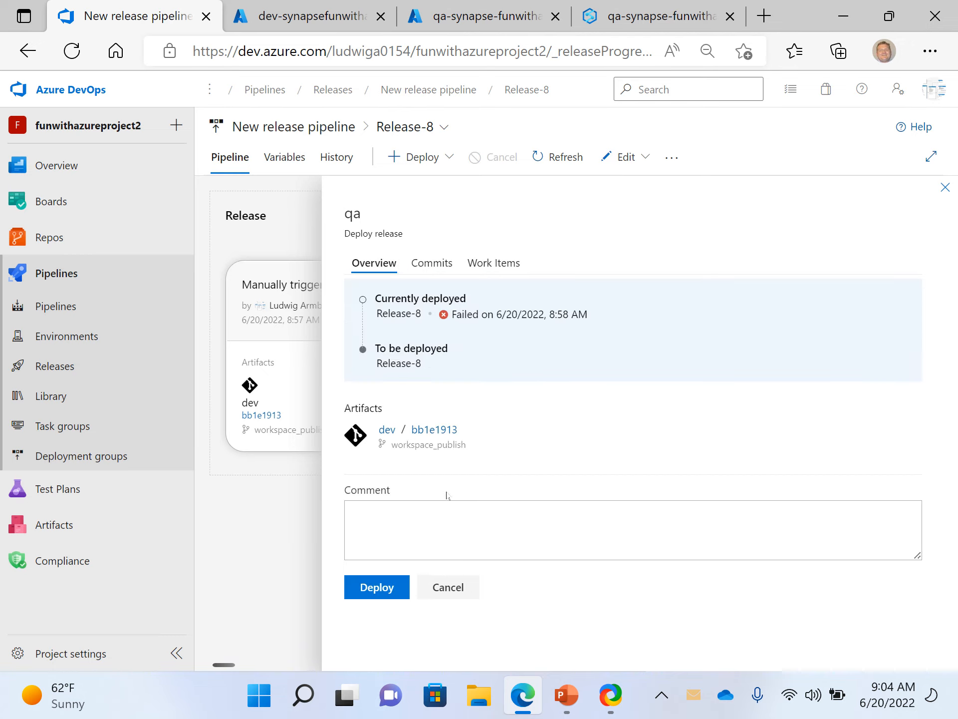
- Redeploy the qa stage with the comment "release this" and open its deployment logs
click(391, 514)
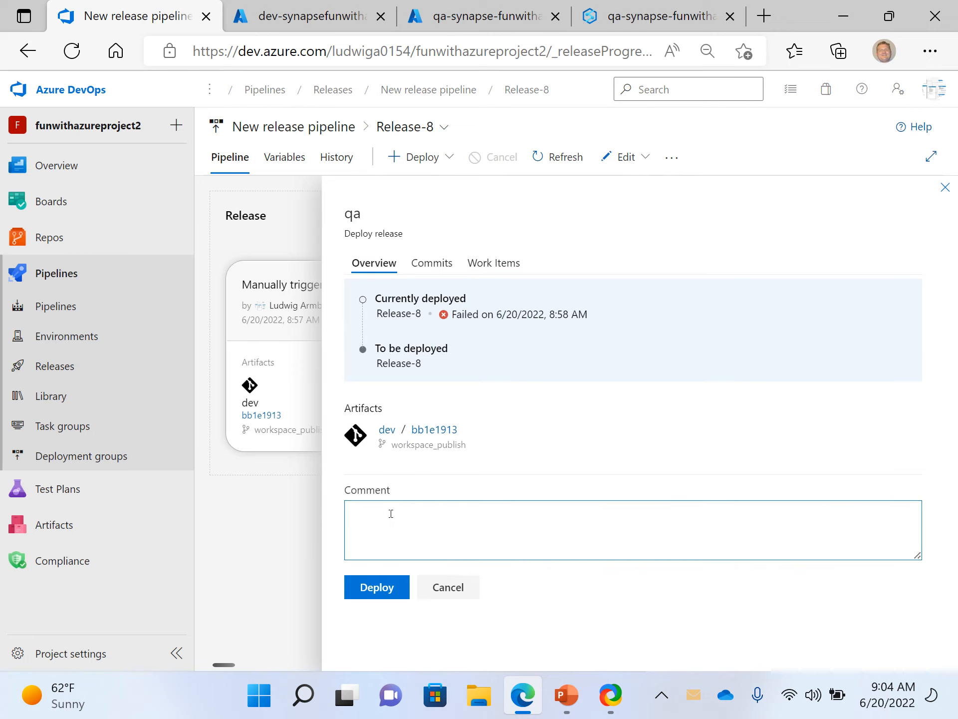
text(release this)
click(371, 589)
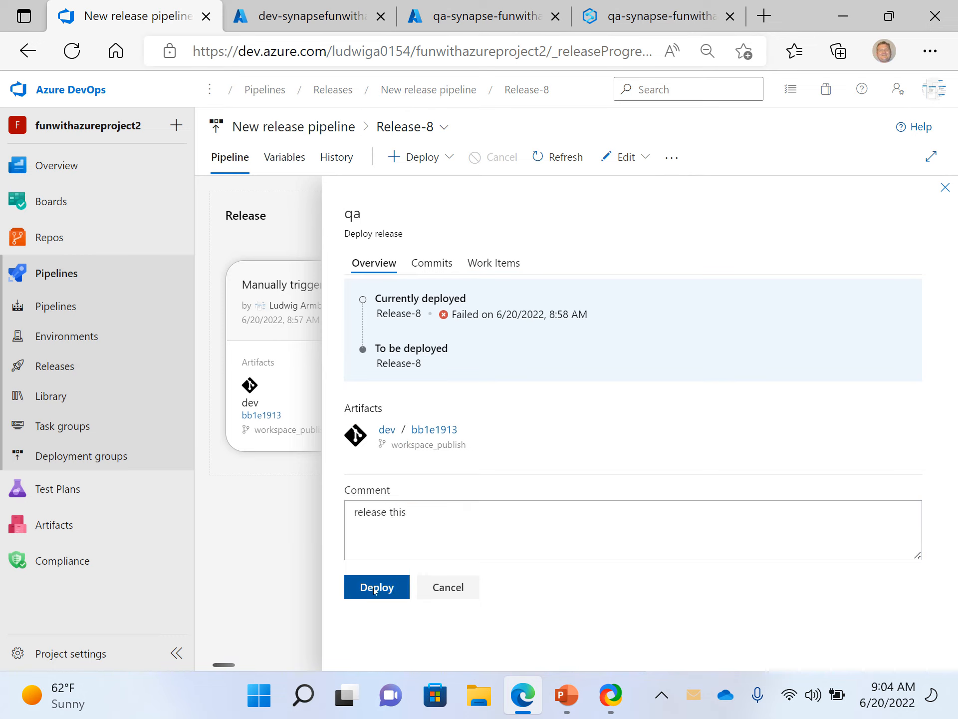
mouse_move(526, 280)
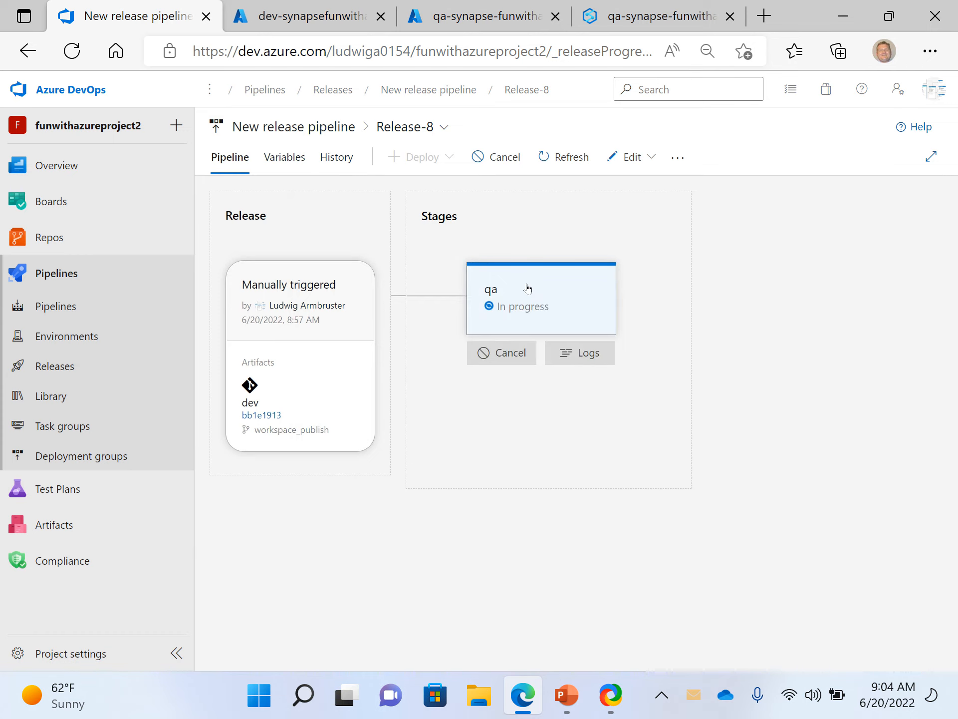
click(524, 307)
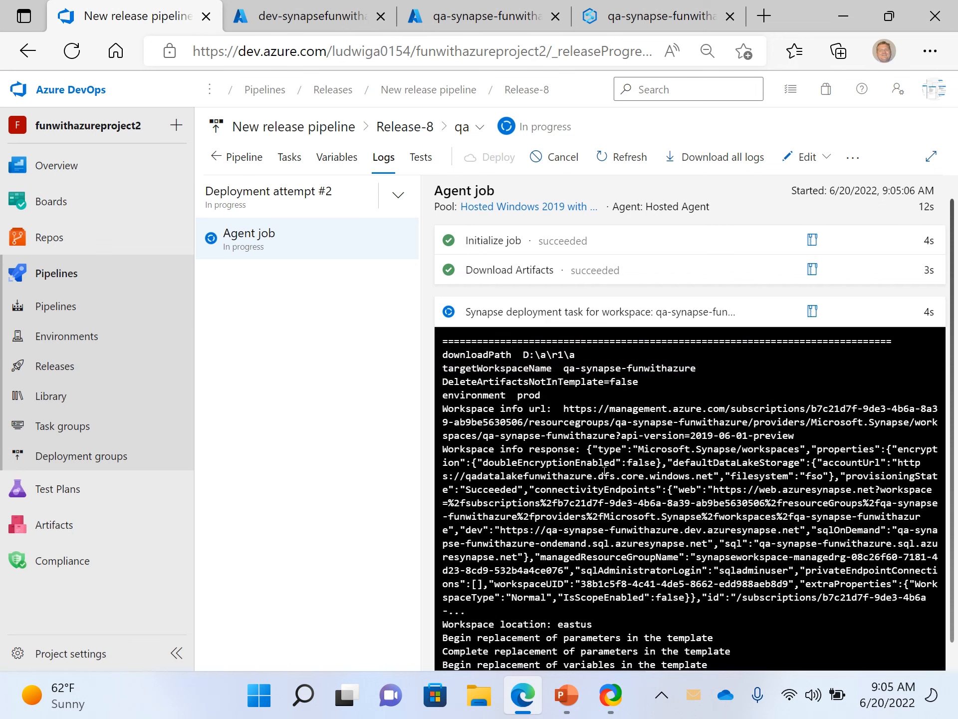
- Switch to Synapse Studio for the qa workspace, reload it, check the Data and Develop hubs and open myprocessingnotebook
click(643, 16)
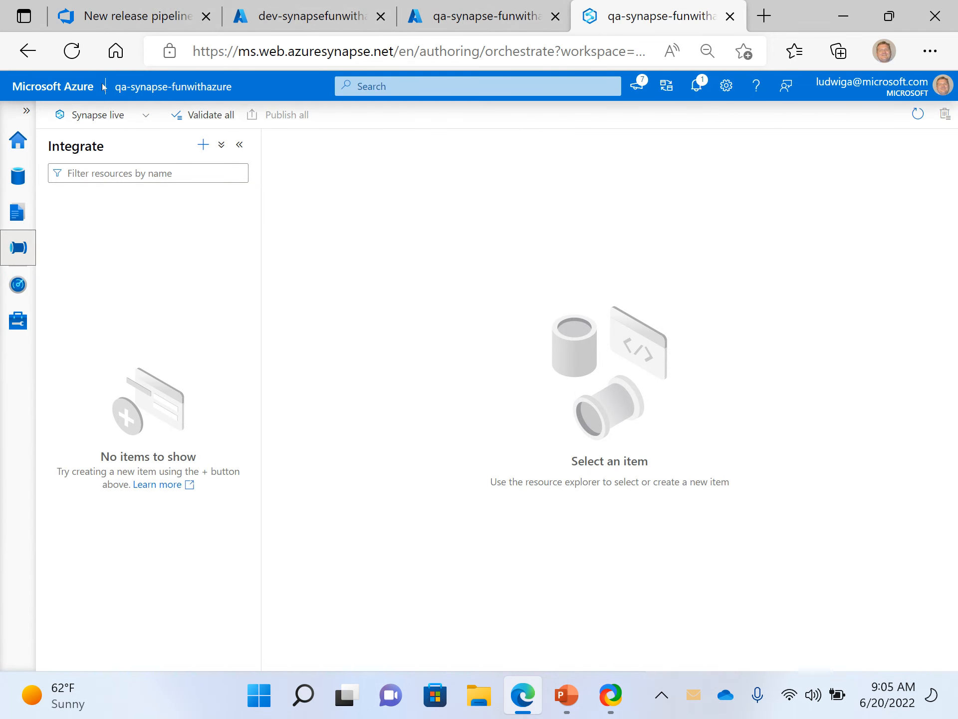
click(77, 50)
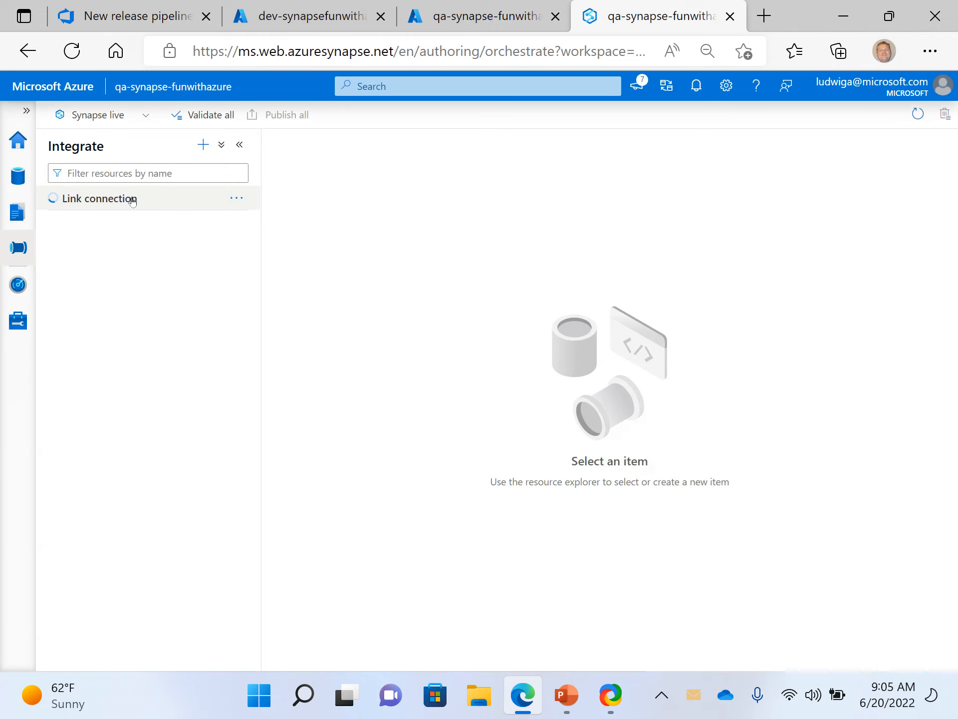
click(23, 184)
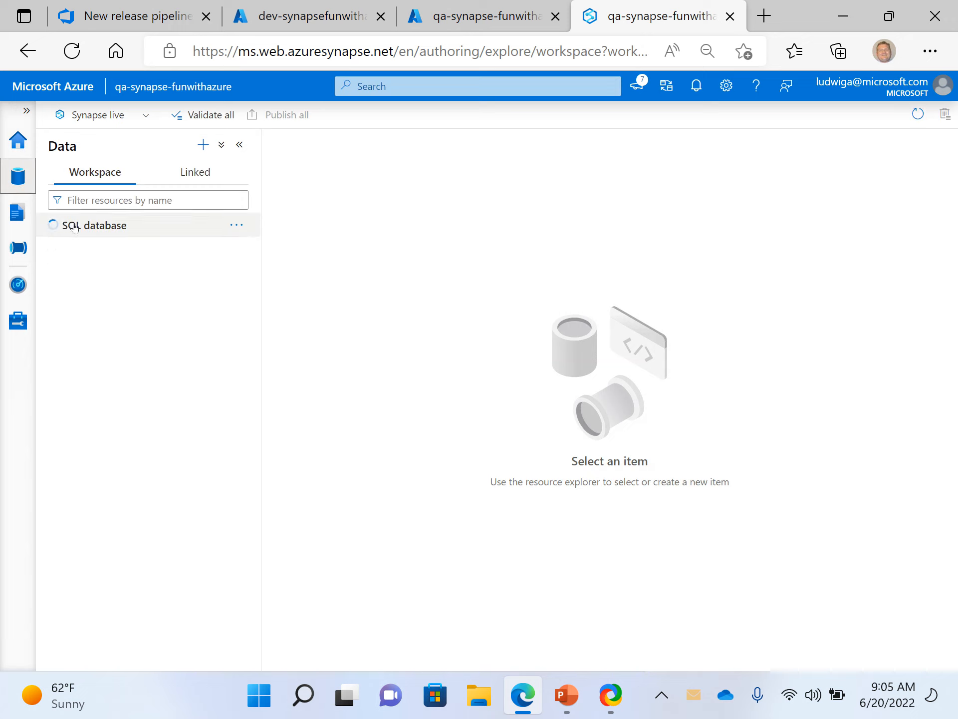
click(18, 218)
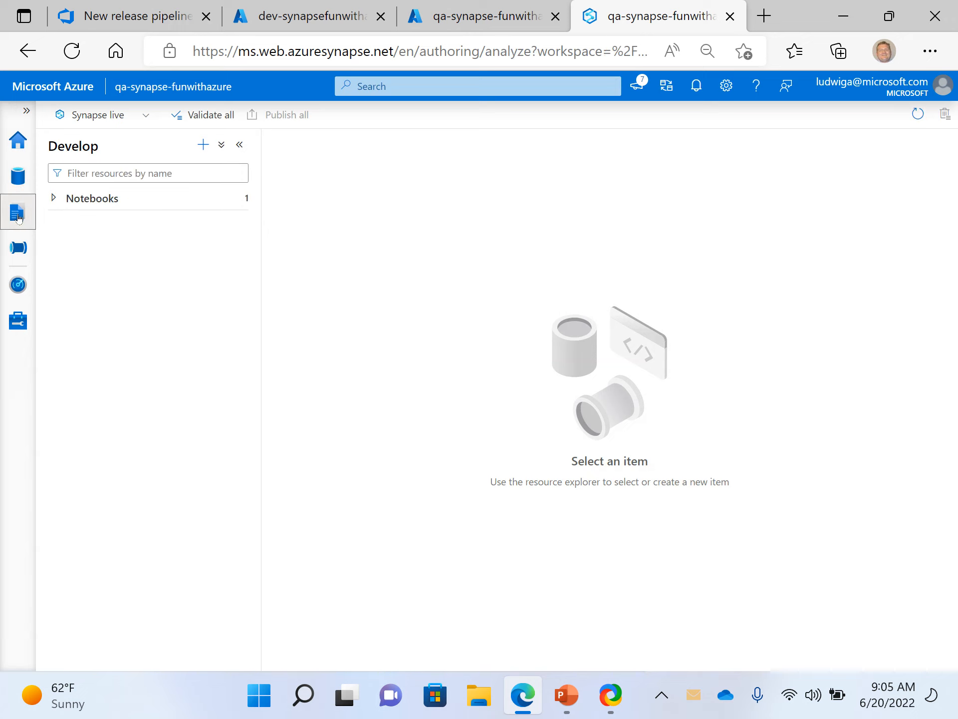
click(54, 198)
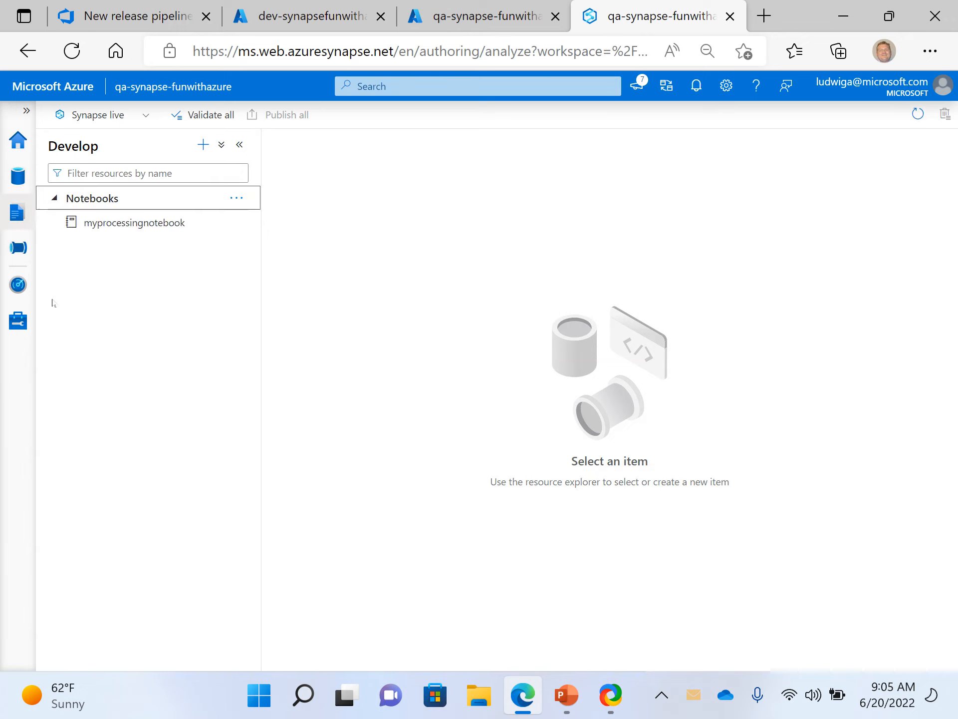
click(109, 223)
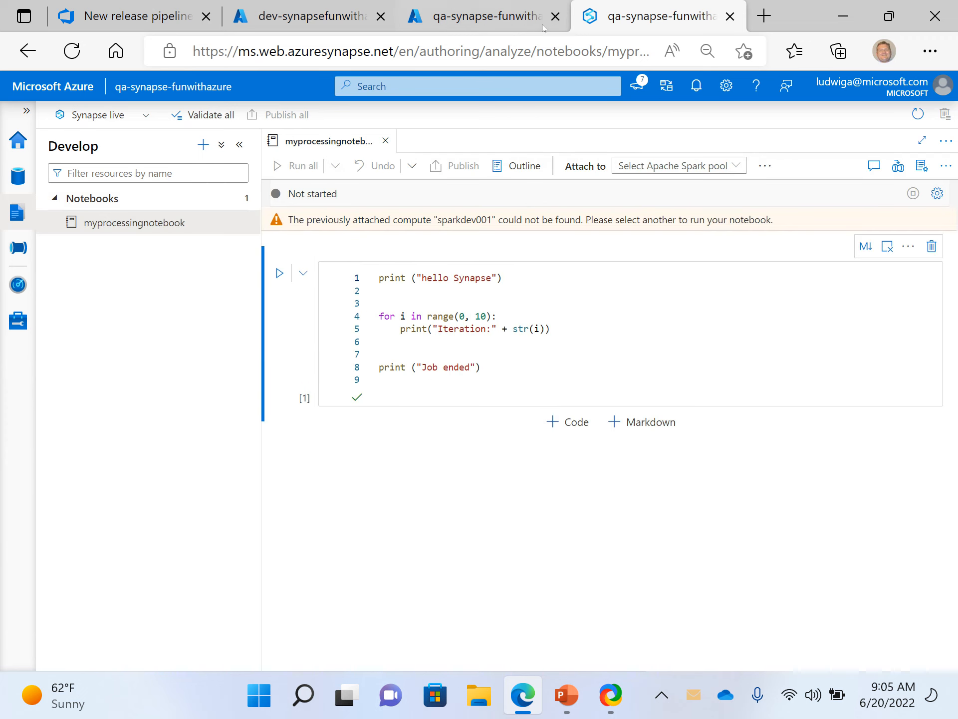
- Check the Integrate hub for deployed pipelines, reloading the workspace, and open mypipeline
click(25, 253)
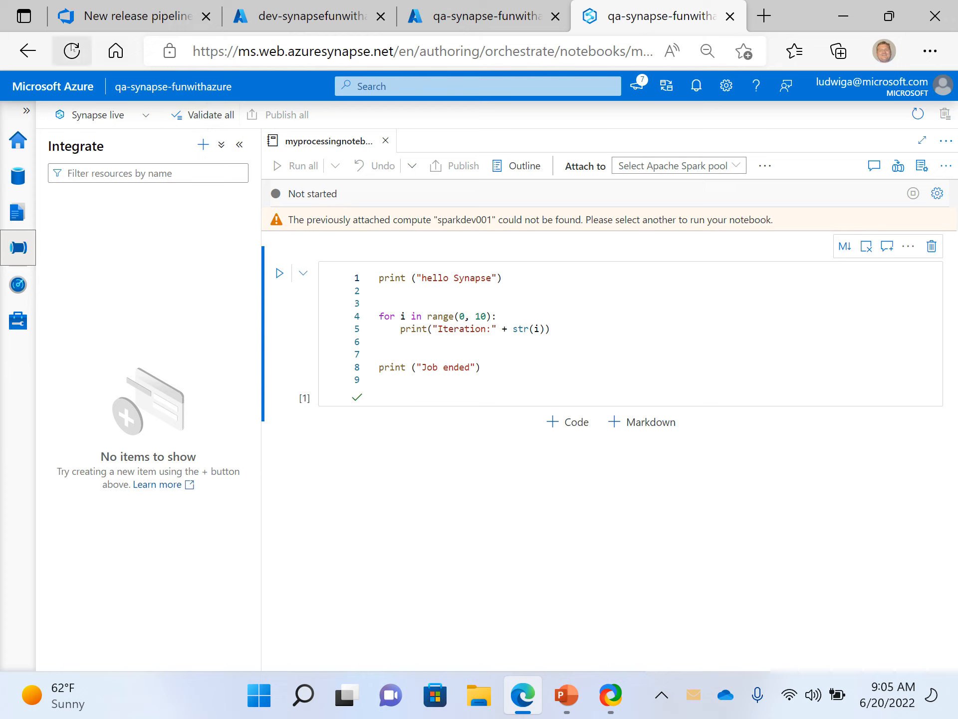
click(18, 212)
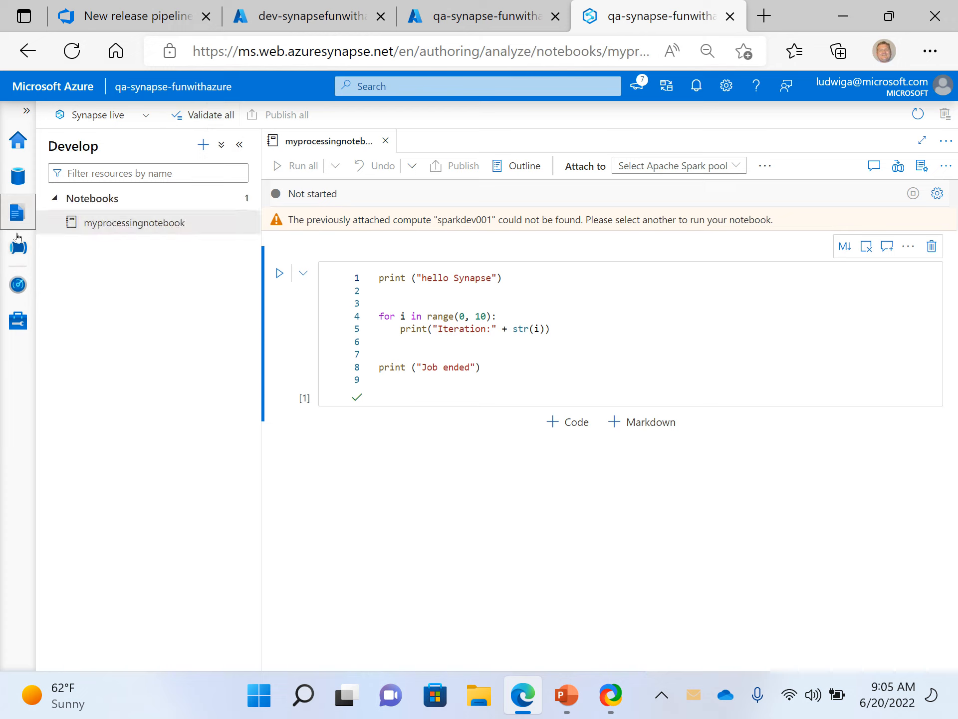
click(24, 255)
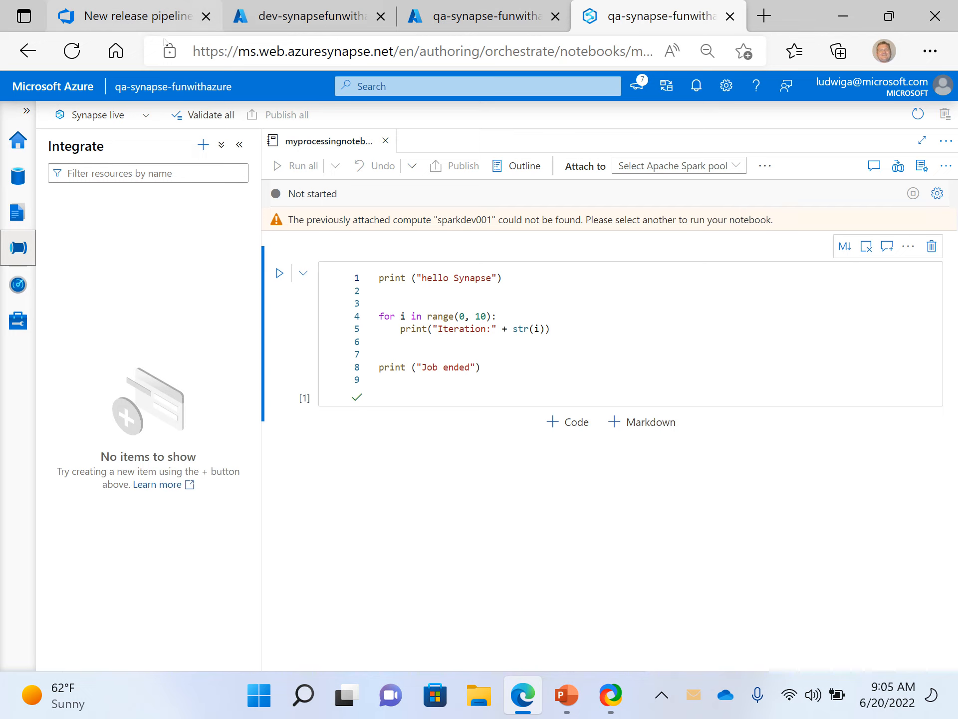
click(70, 51)
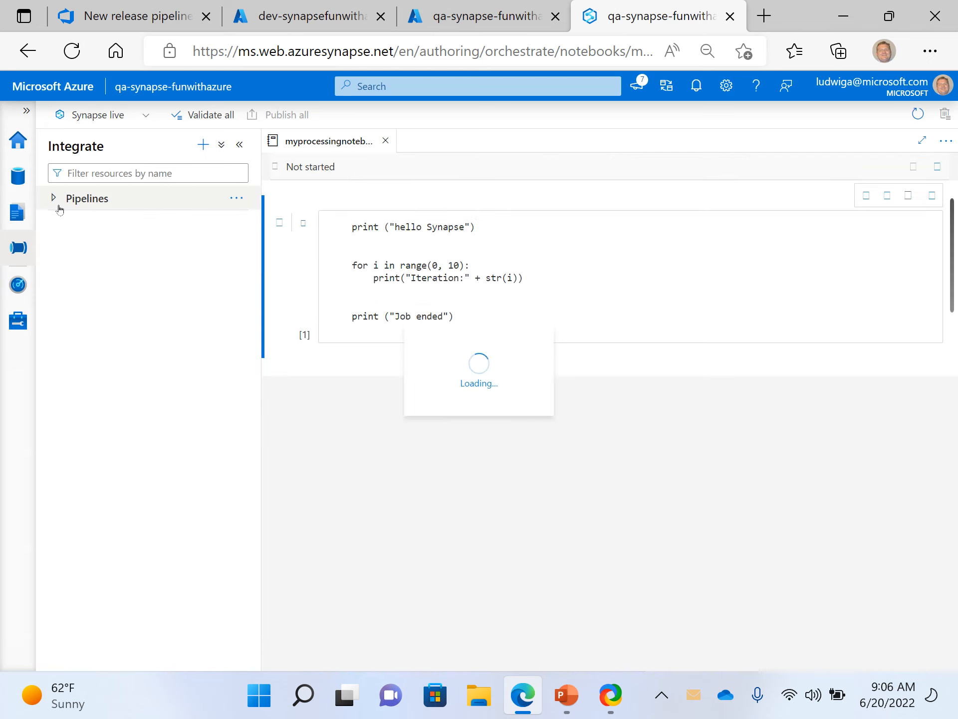
click(58, 207)
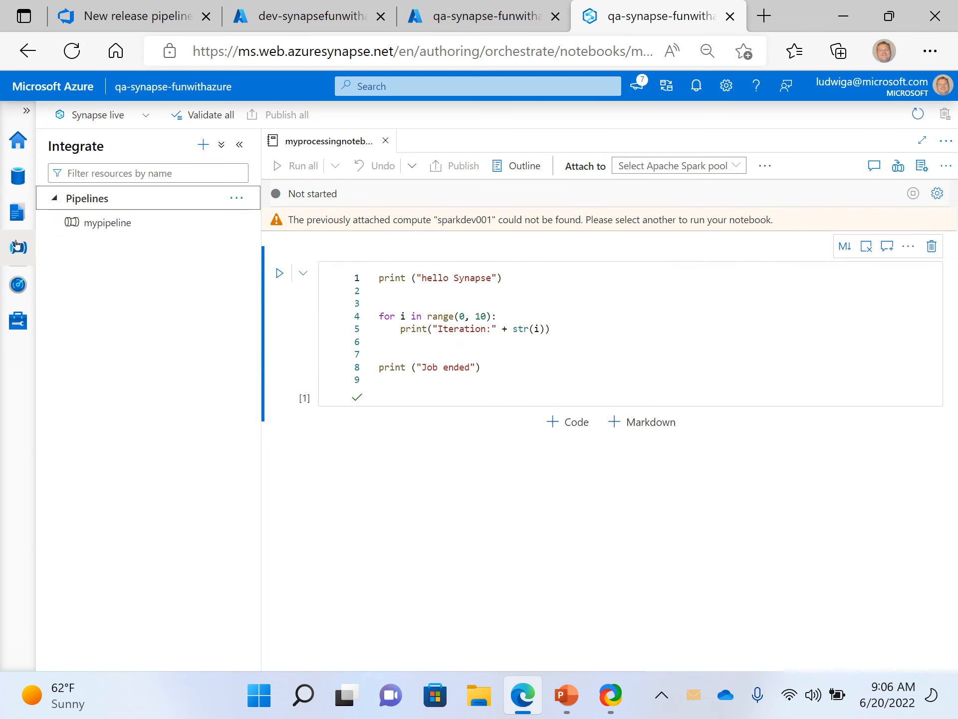
click(113, 228)
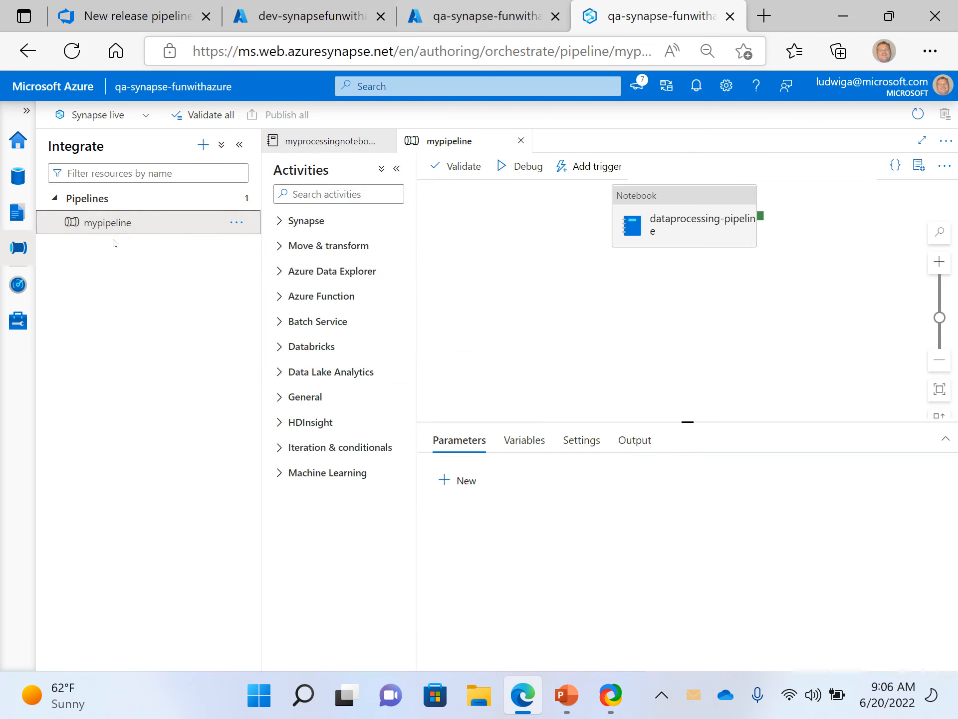
- Switch back to Azure DevOps and check the deployment status of Release-8 in its logs, stage overview and the releases list
click(486, 7)
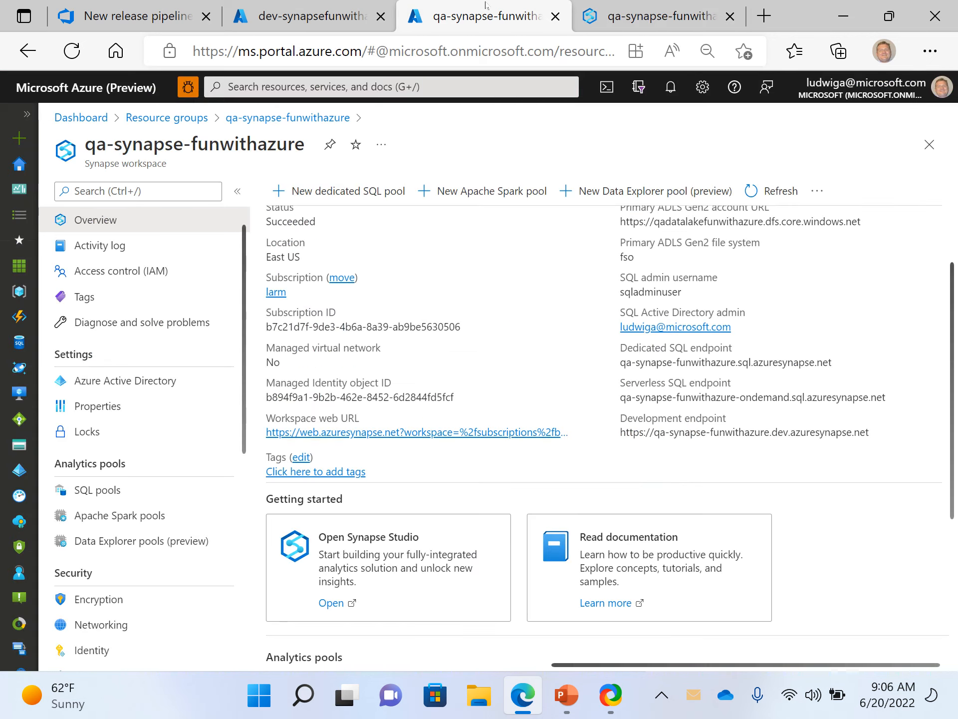
click(147, 26)
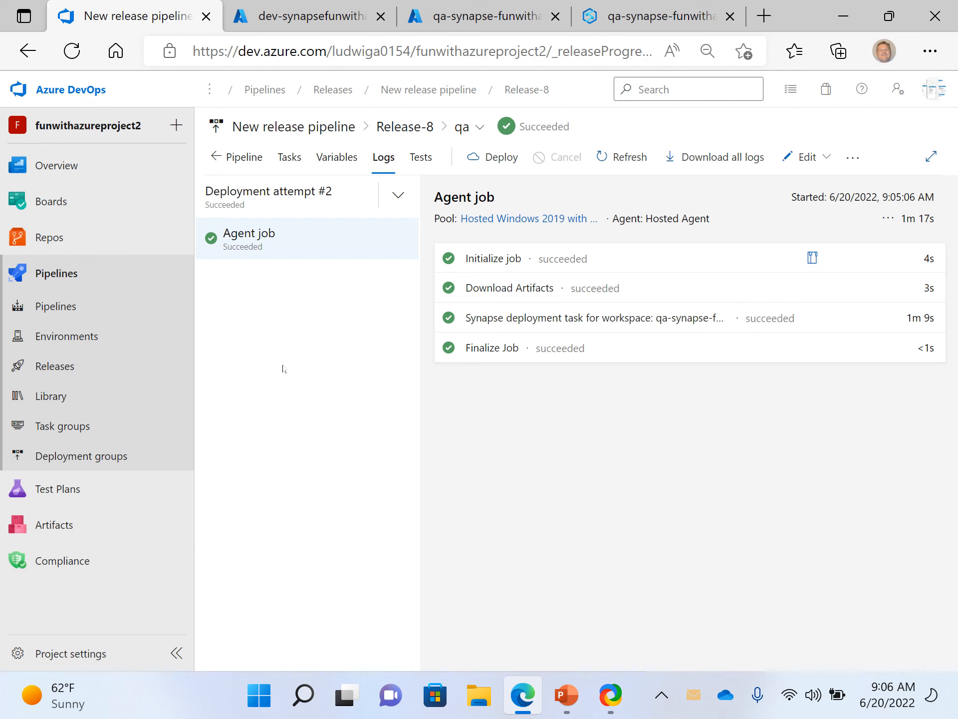
click(56, 366)
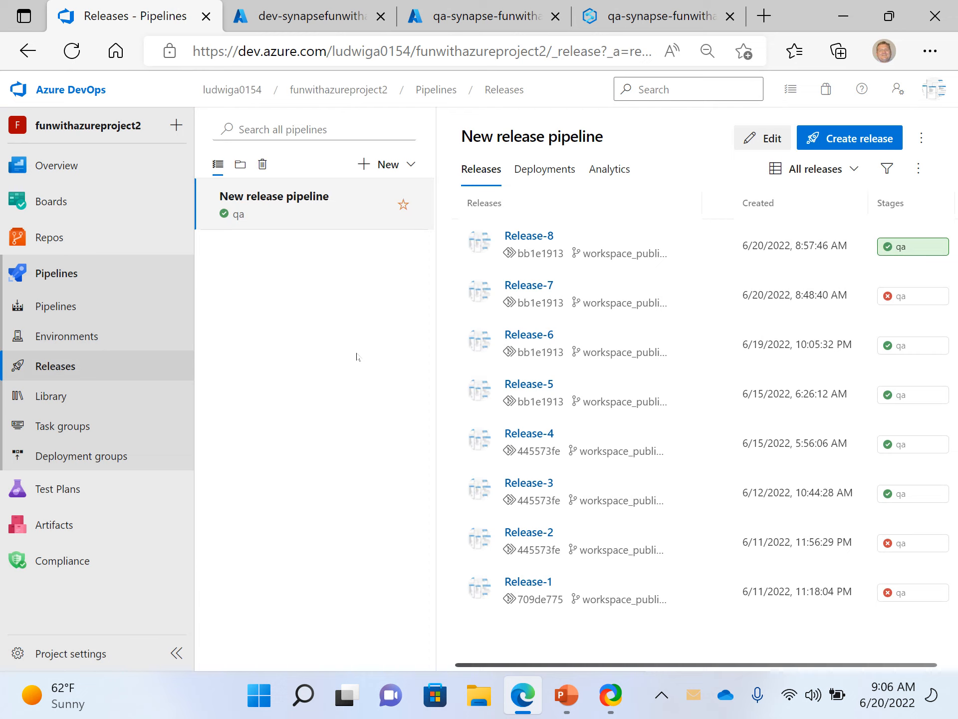
click(60, 371)
click(540, 239)
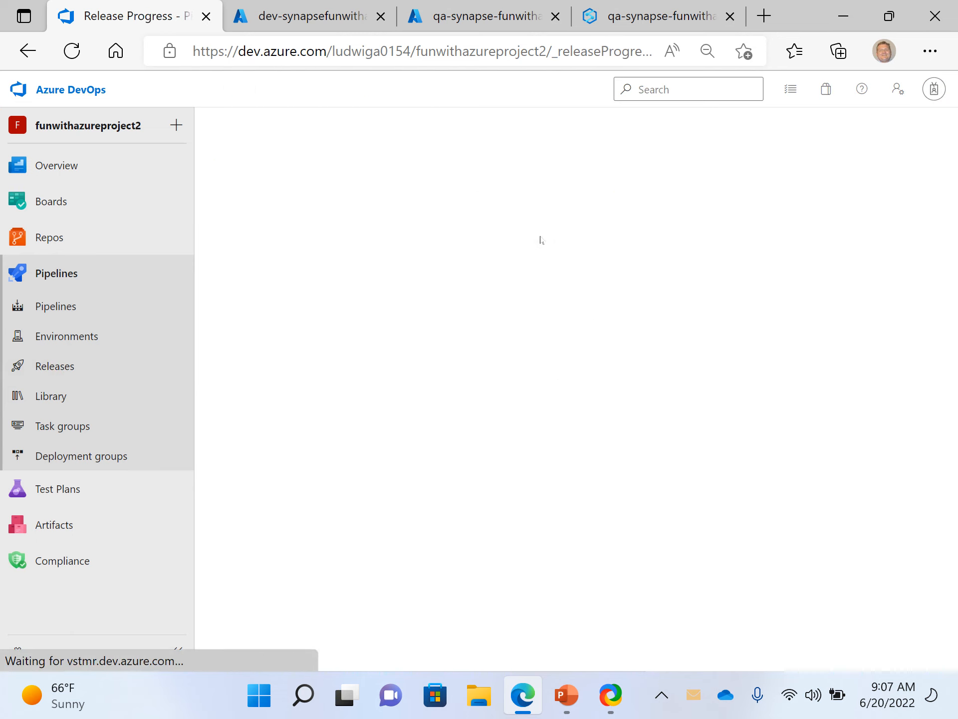
mouse_move(510, 368)
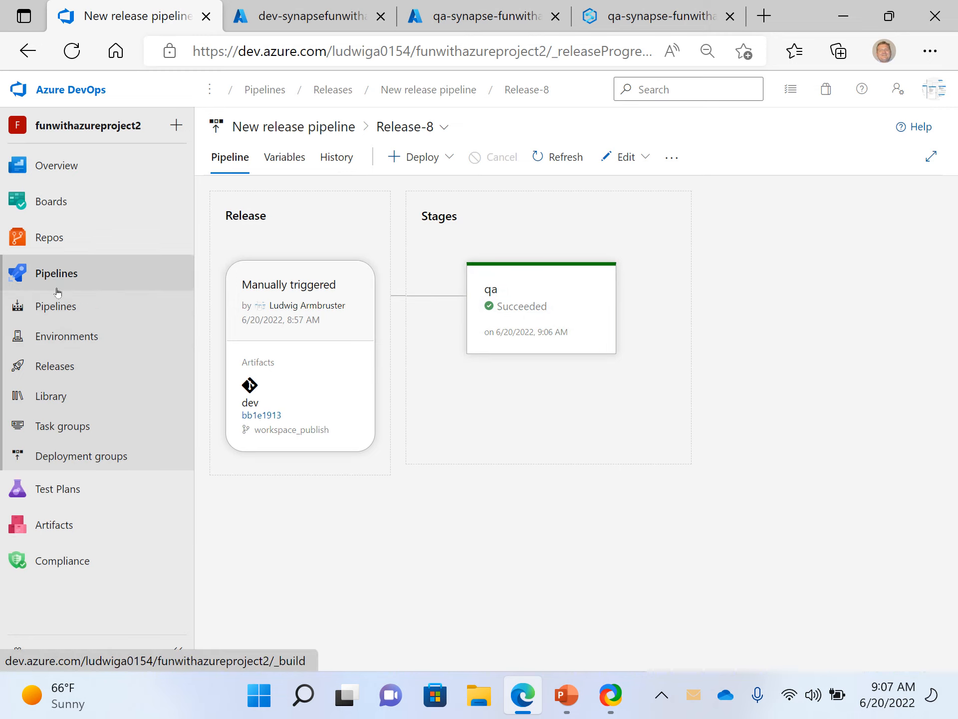
click(53, 339)
click(55, 369)
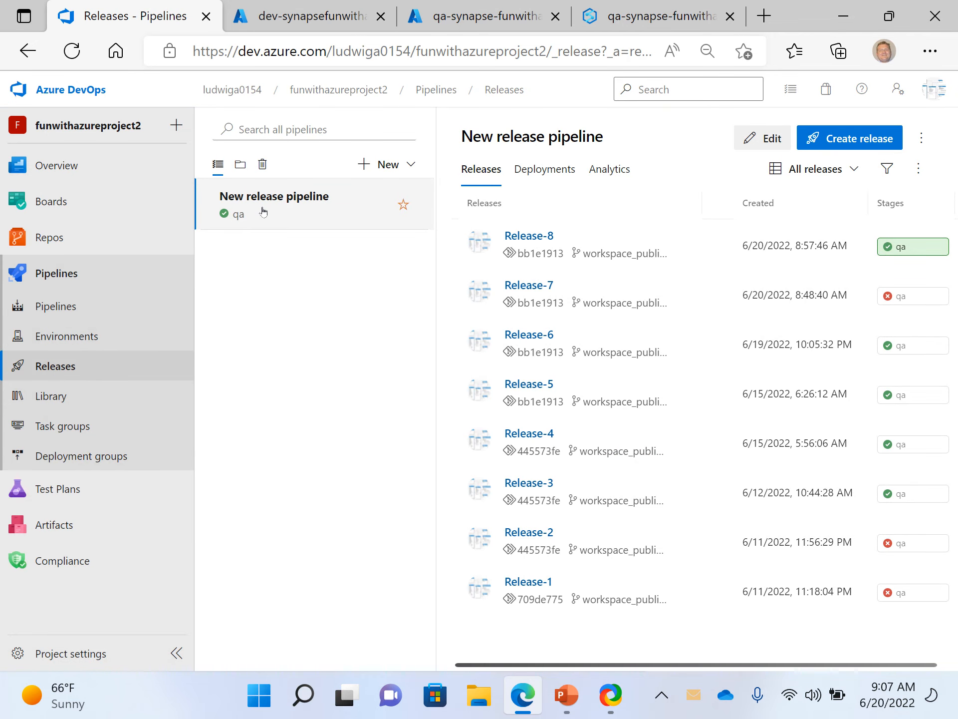
- Switch to Synapse Studio for the qa workspace and delete myprocessingnotebook from the Develop hub
click(648, 19)
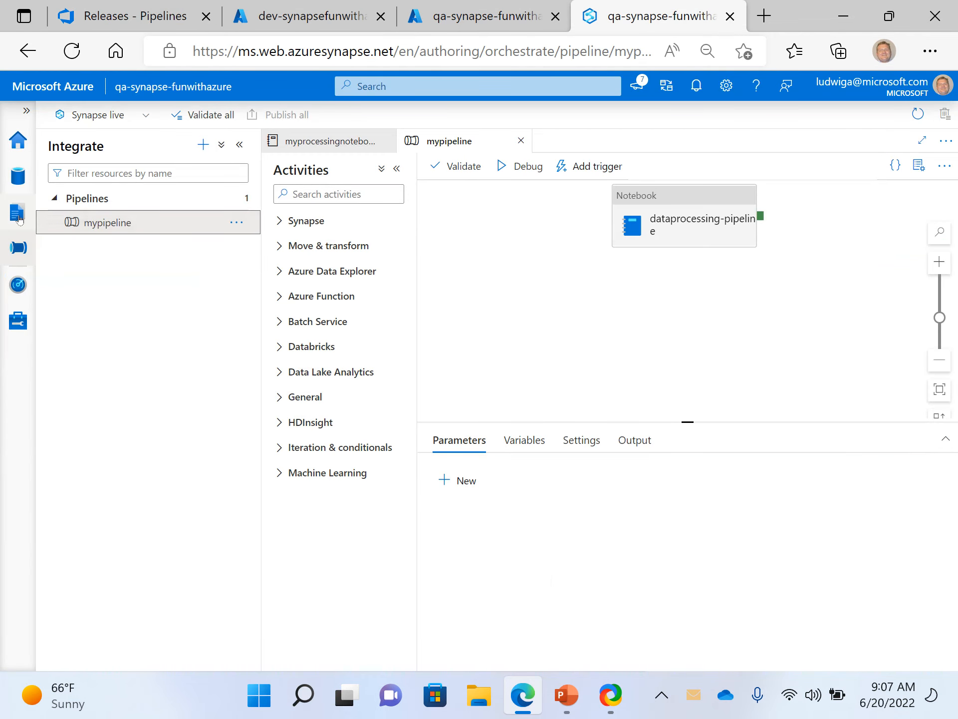
click(16, 213)
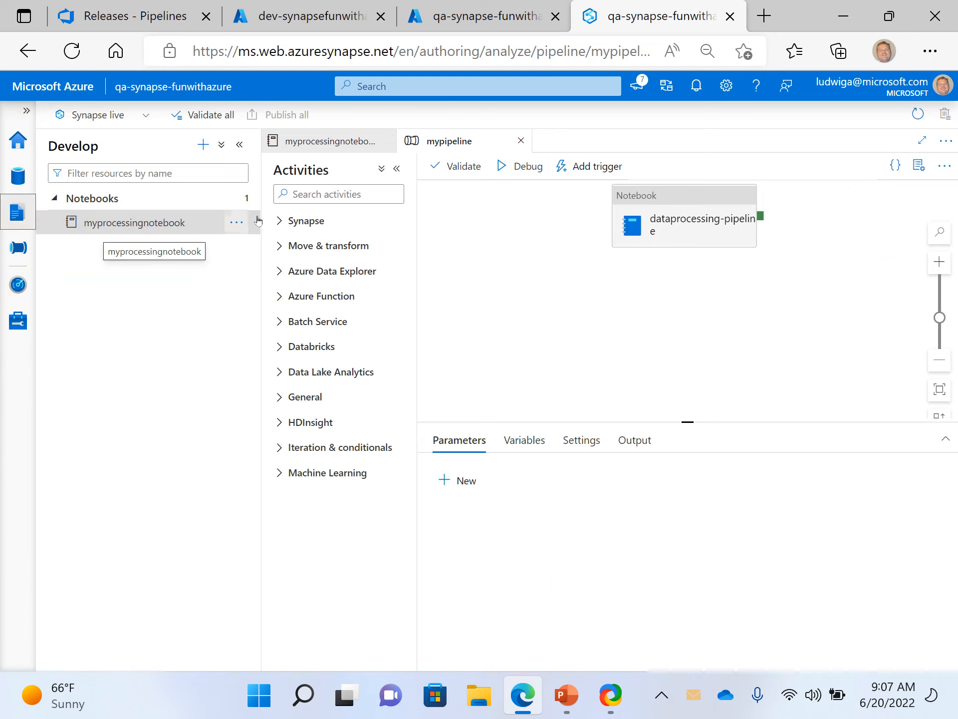
click(238, 222)
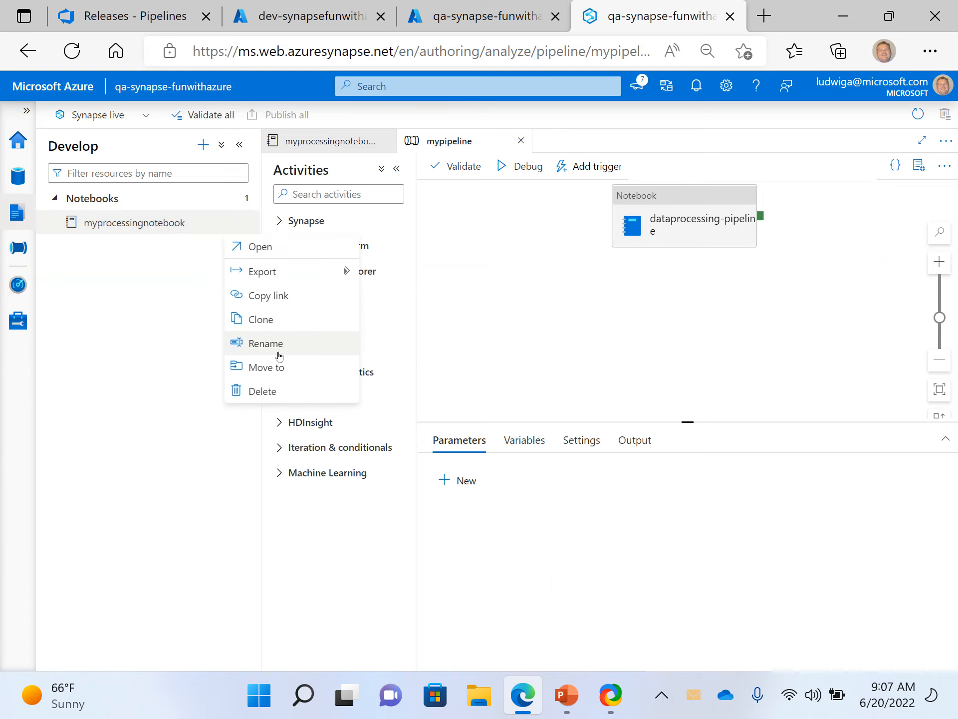
click(277, 393)
click(382, 442)
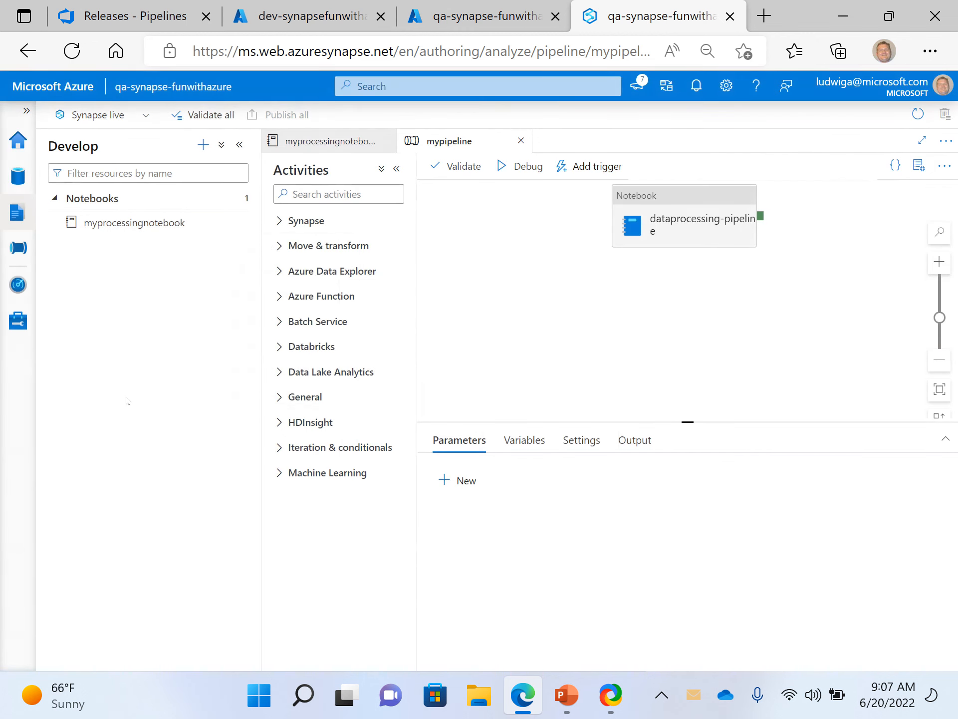
- Delete mypipeline from the qa workspace's Integrate hub
click(23, 246)
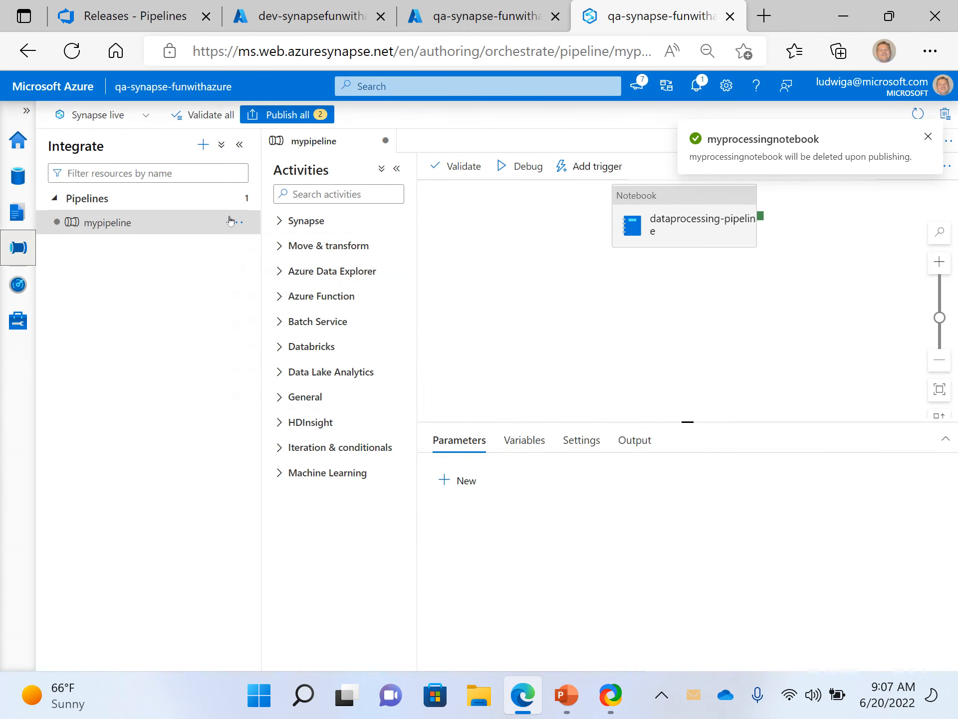
click(236, 222)
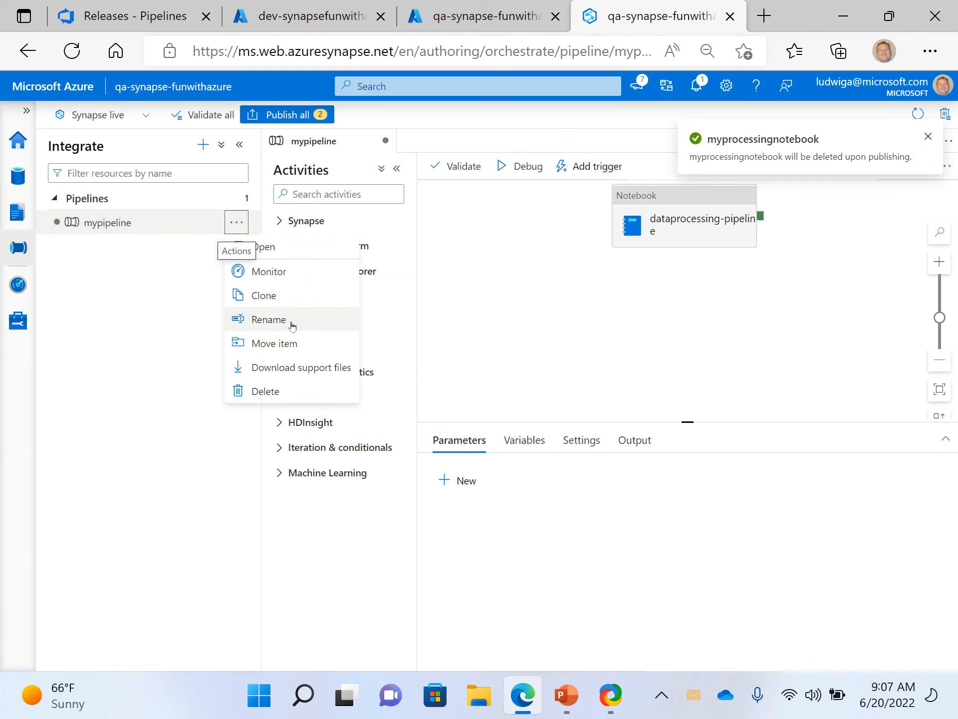
click(262, 391)
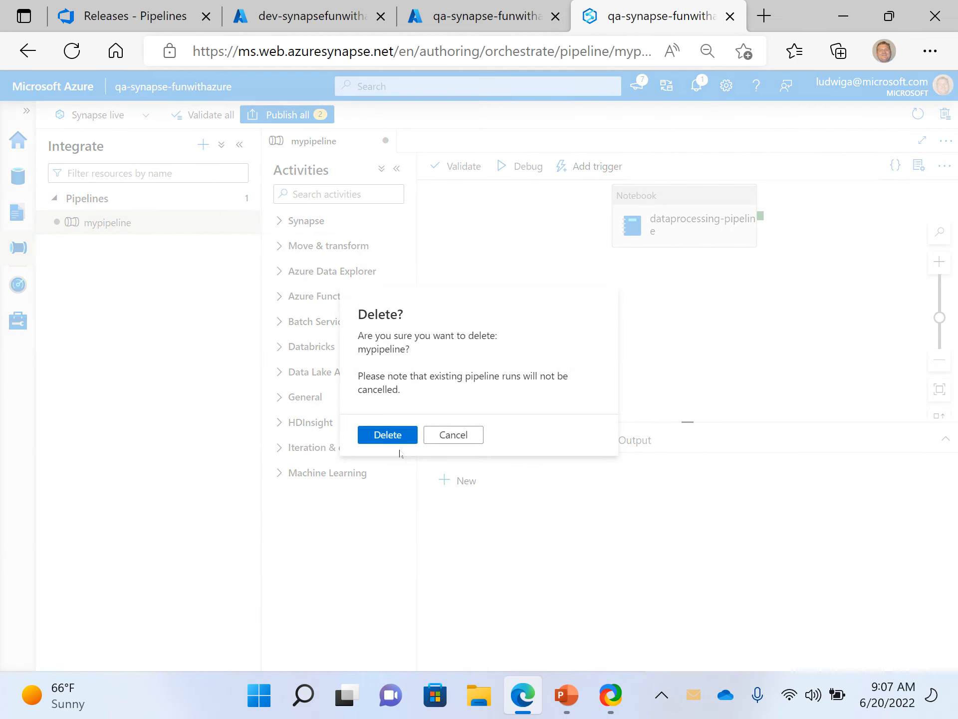
click(385, 440)
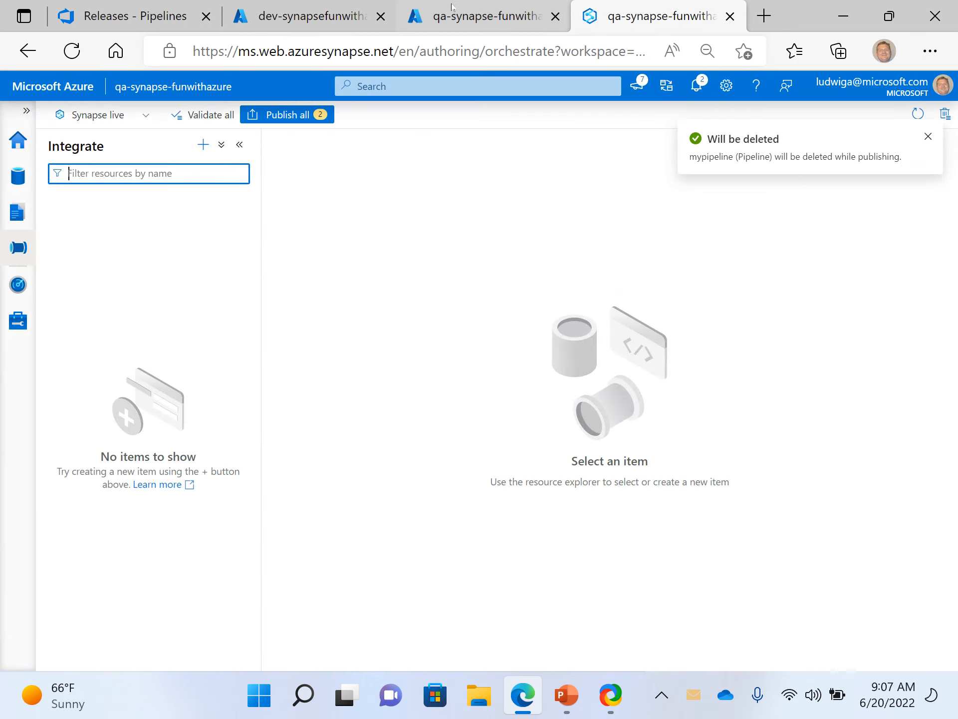
- Switch to Azure DevOps and create a new release from New release pipeline with the description "another release"
click(453, 22)
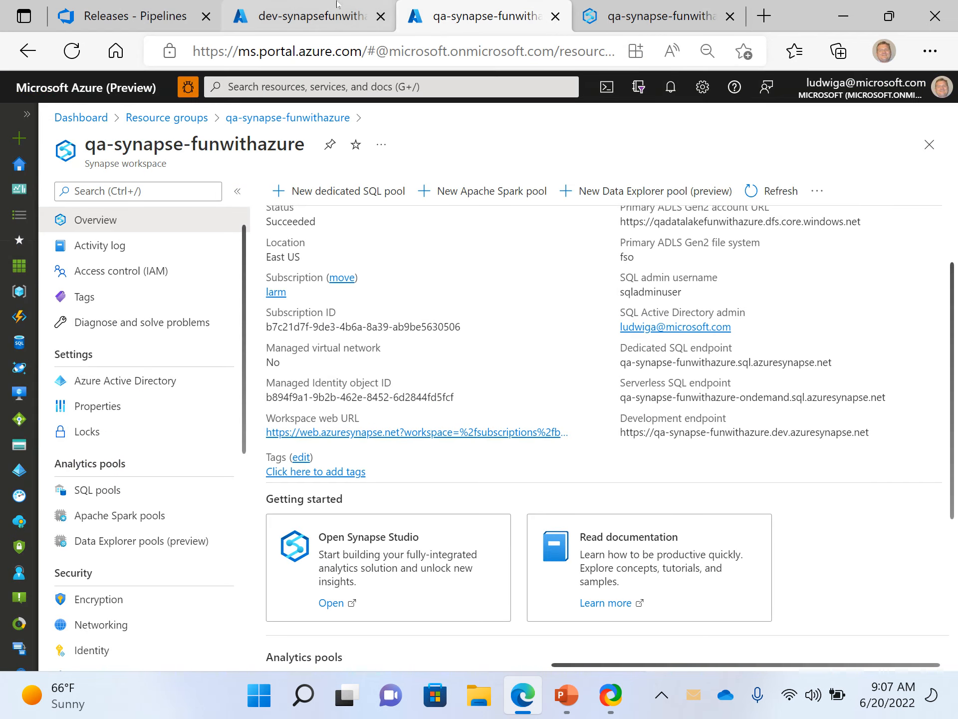
click(338, 21)
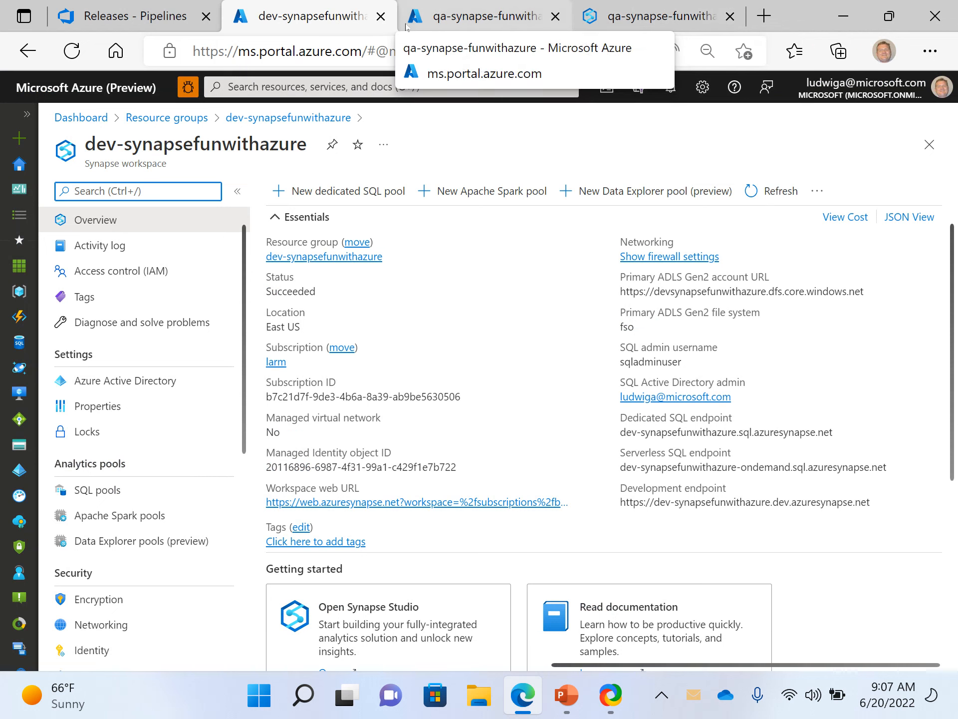
click(129, 19)
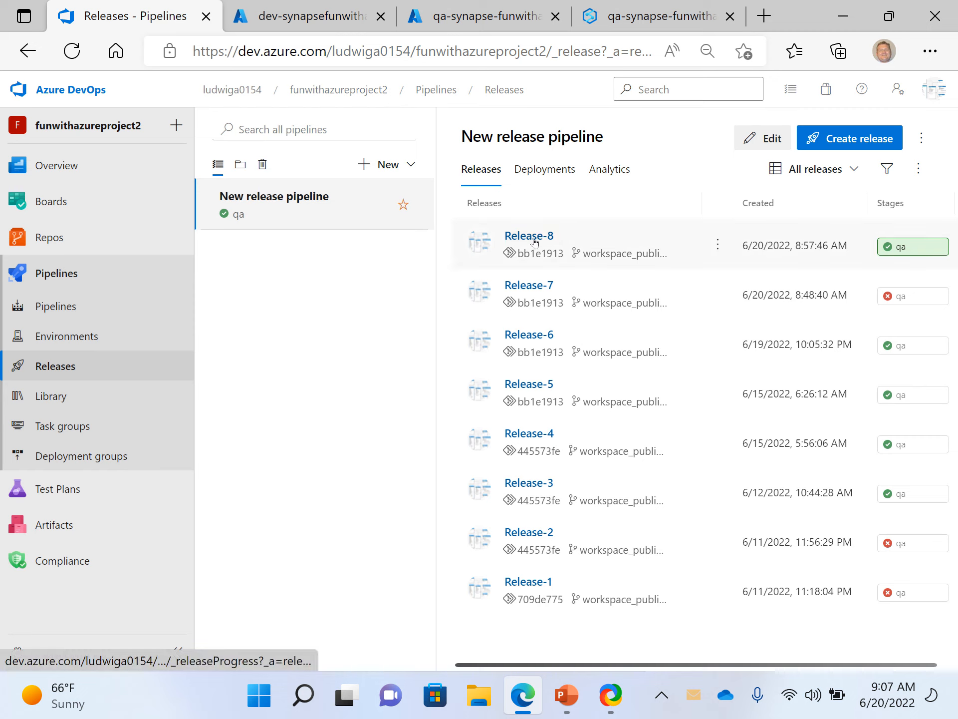
click(72, 369)
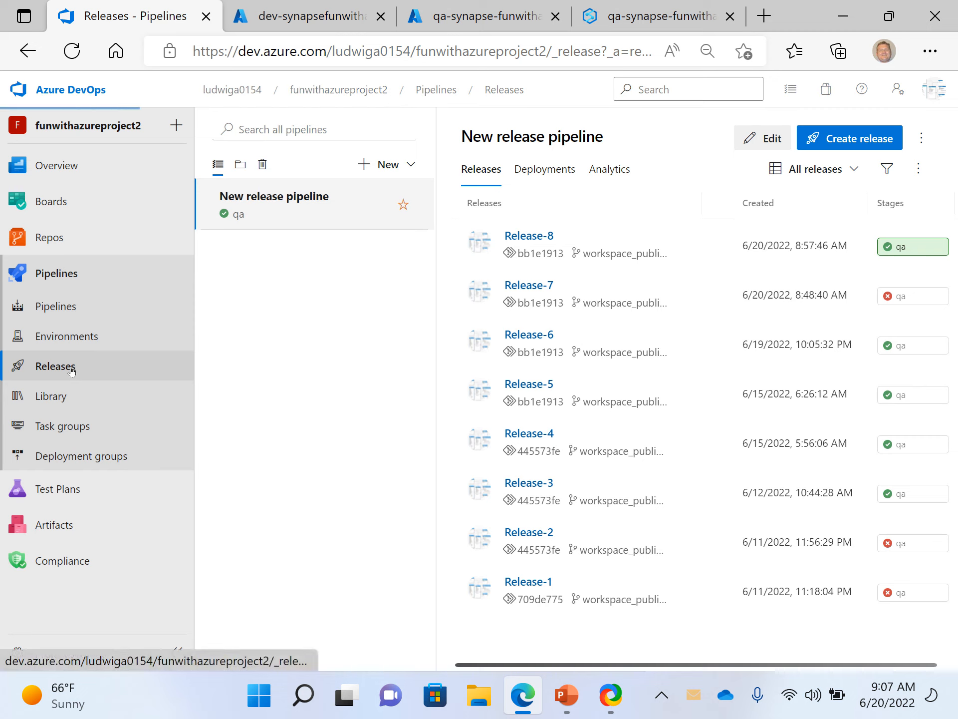
click(850, 140)
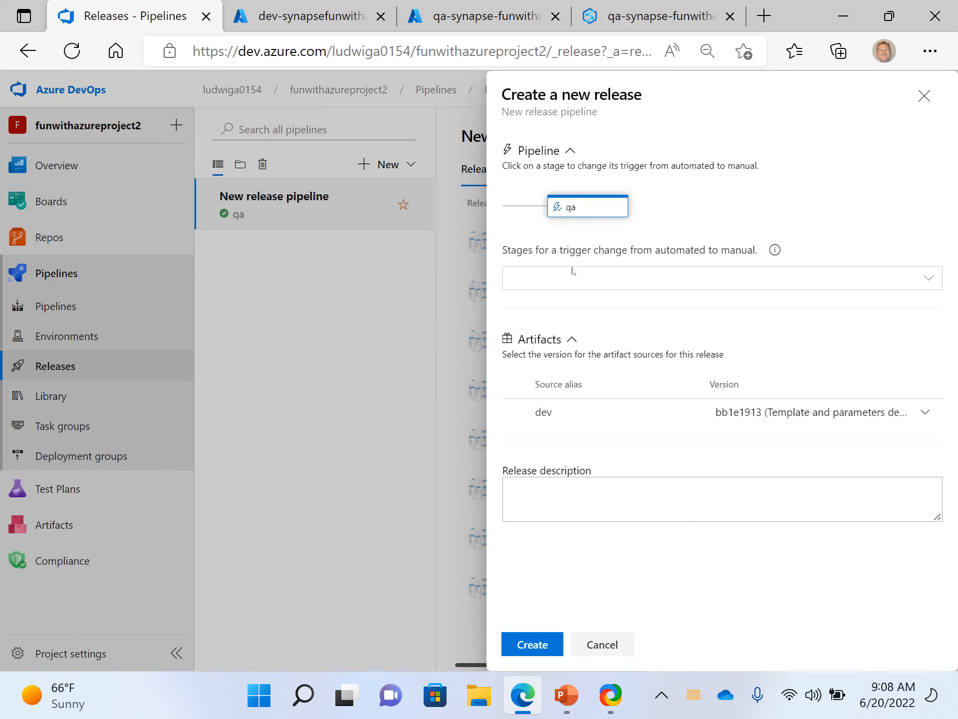
click(549, 503)
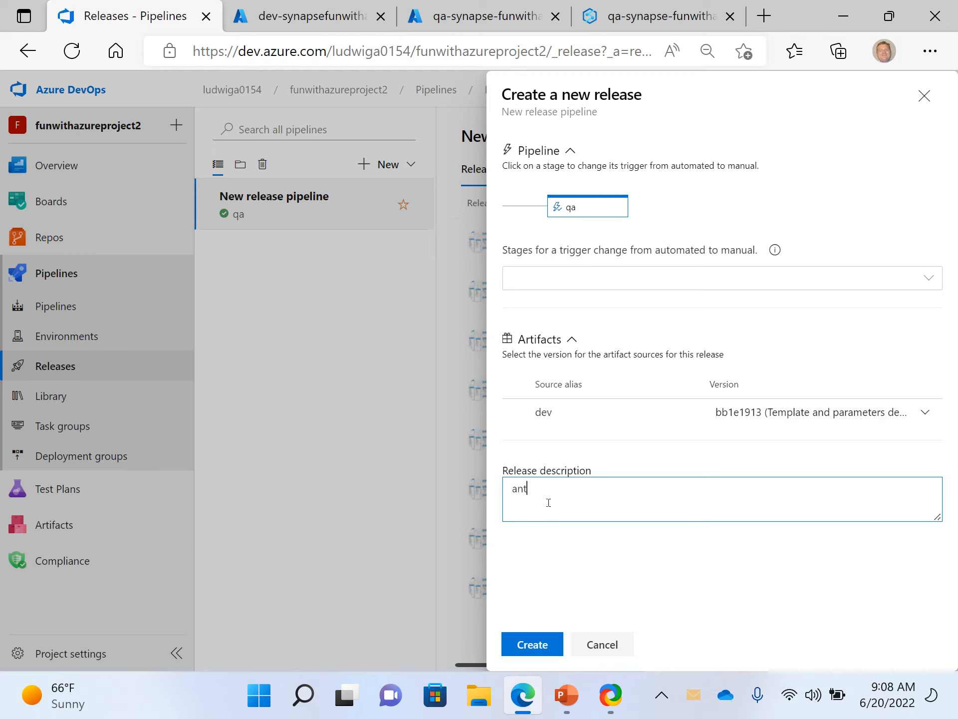
text(anther releaseo)
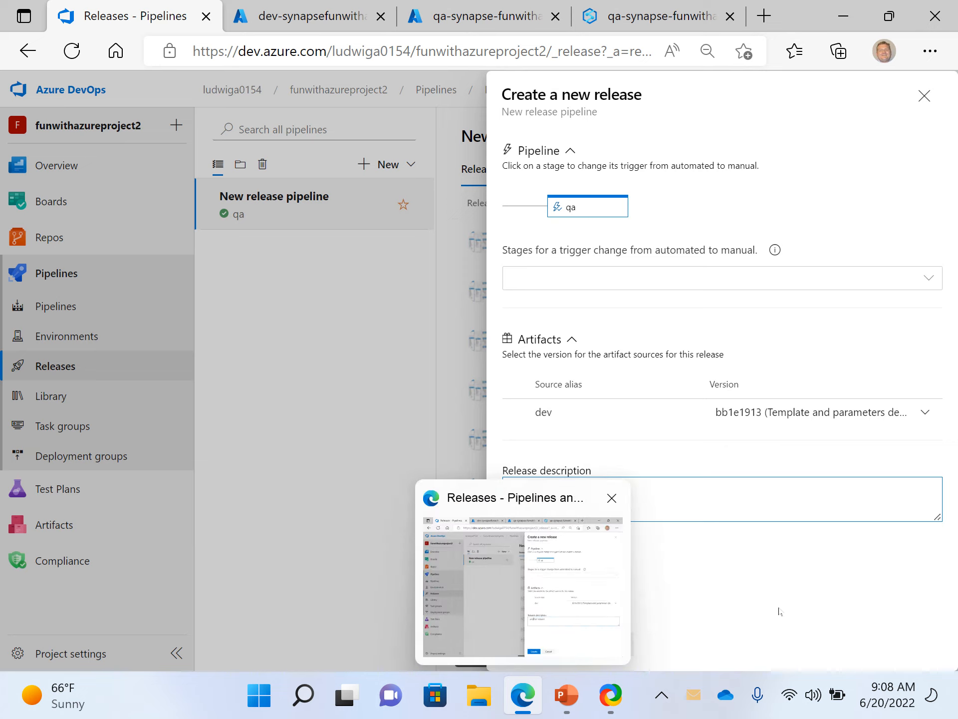
click(564, 636)
click(521, 658)
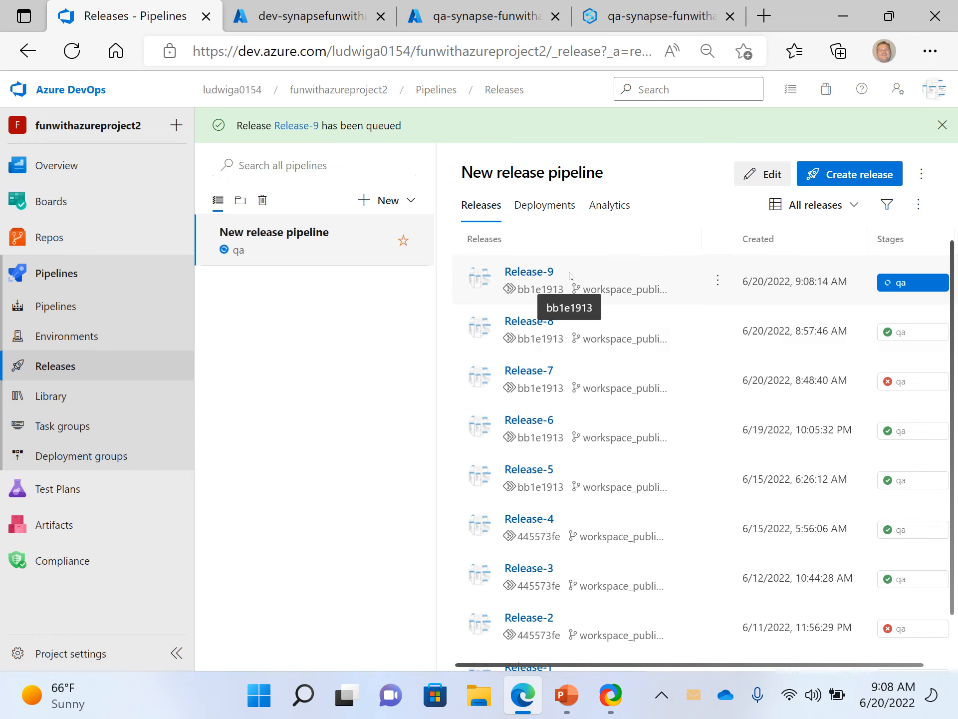
- Follow the qa stage deployment of Release-9 in its logs and read through the Download Artifacts task log
click(899, 282)
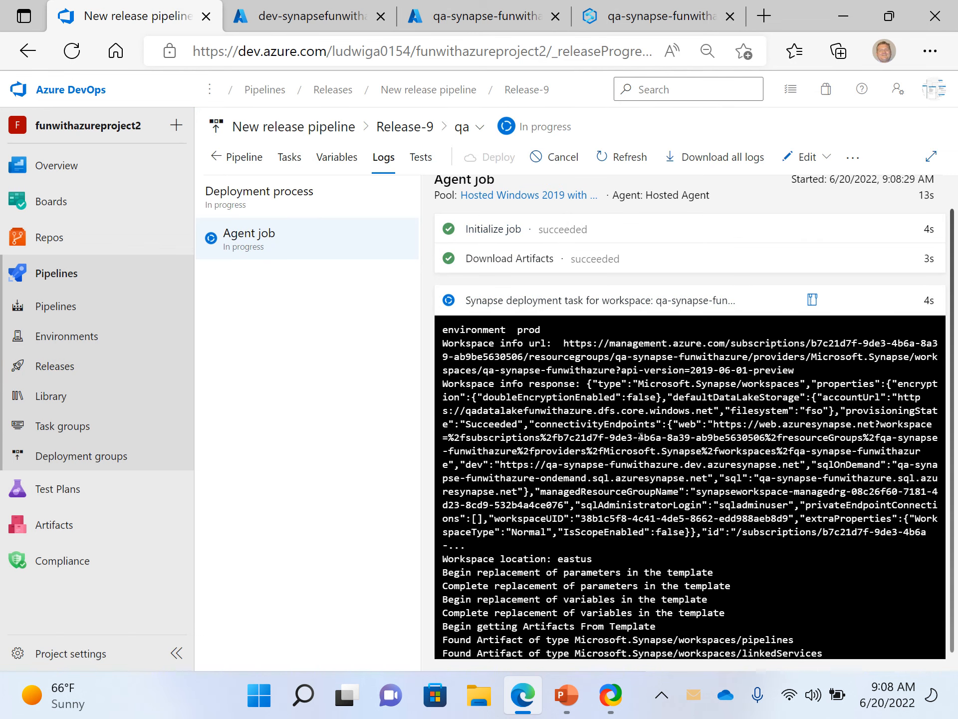
click(530, 255)
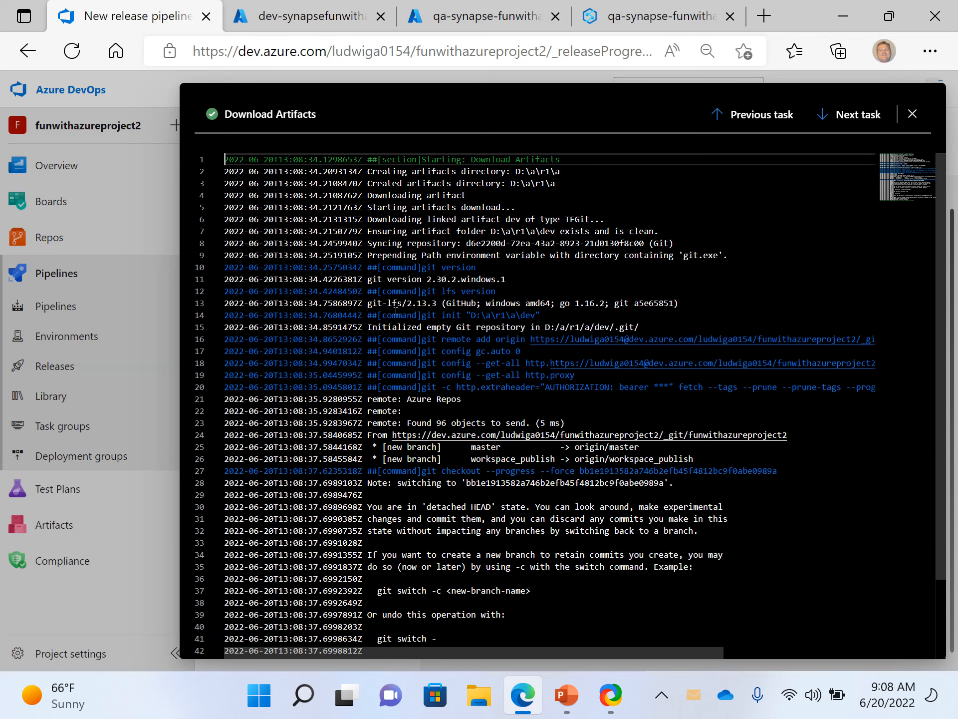
scroll(543, 389, down, 3)
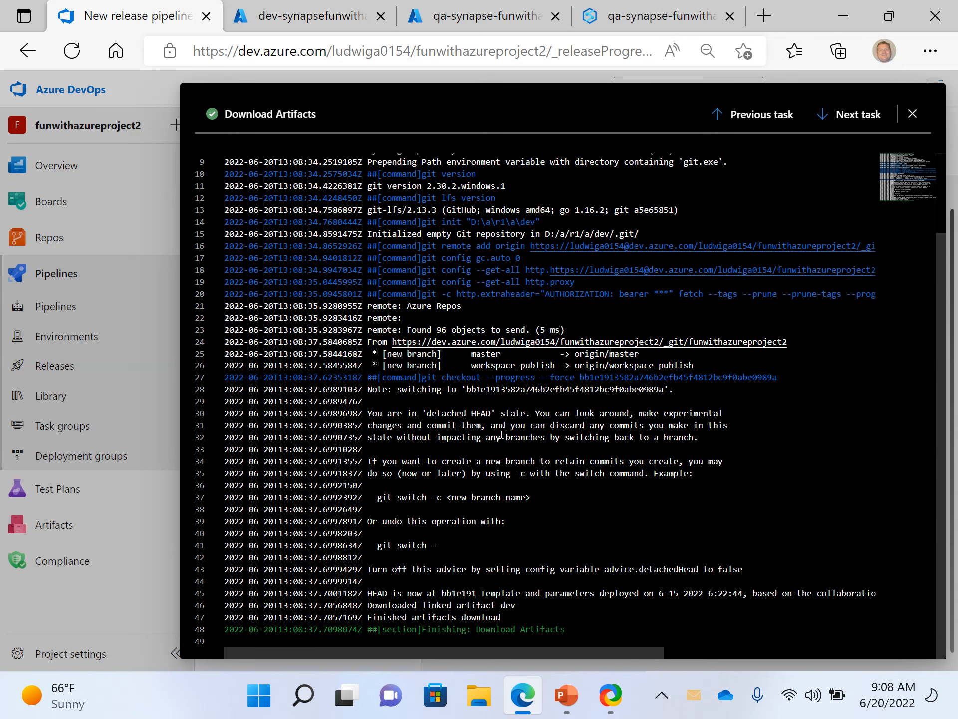
scroll(502, 435, up, 3)
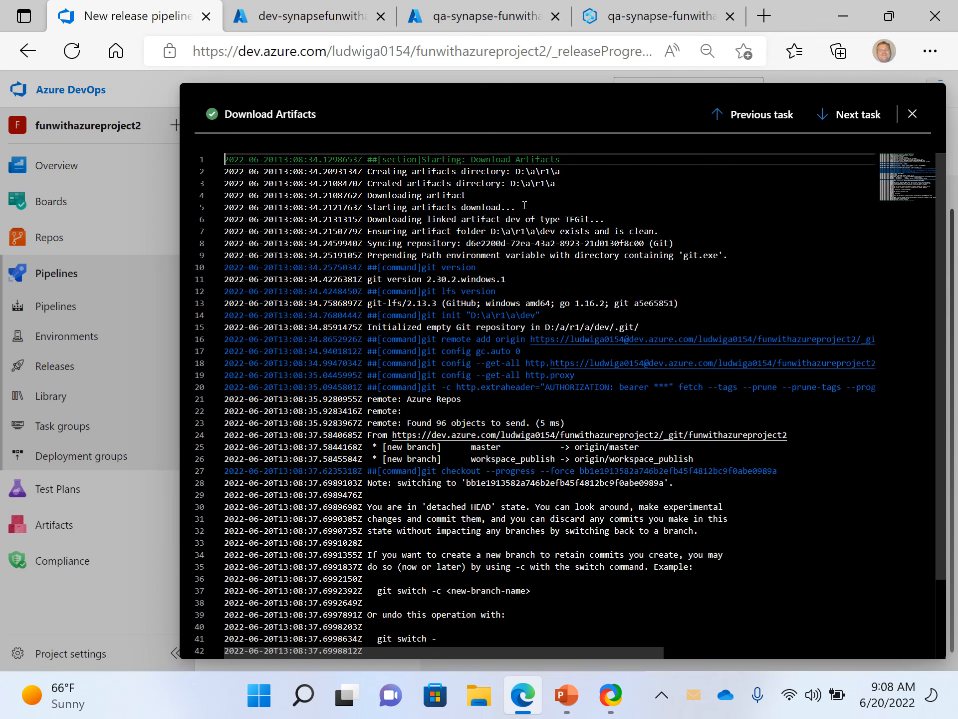
scroll(612, 338, down, 3)
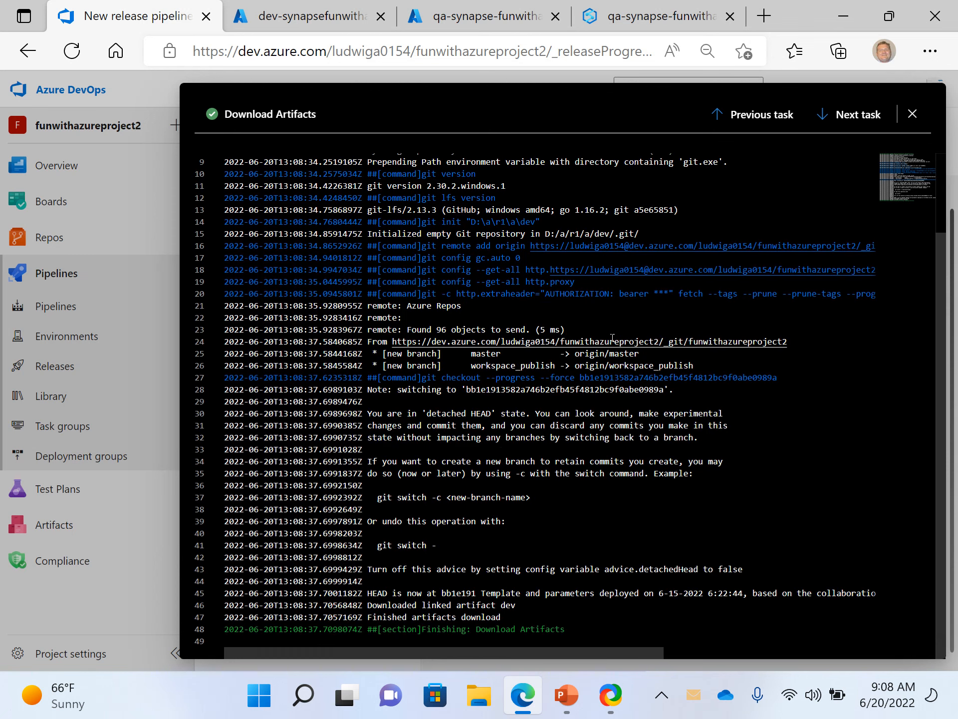
click(913, 114)
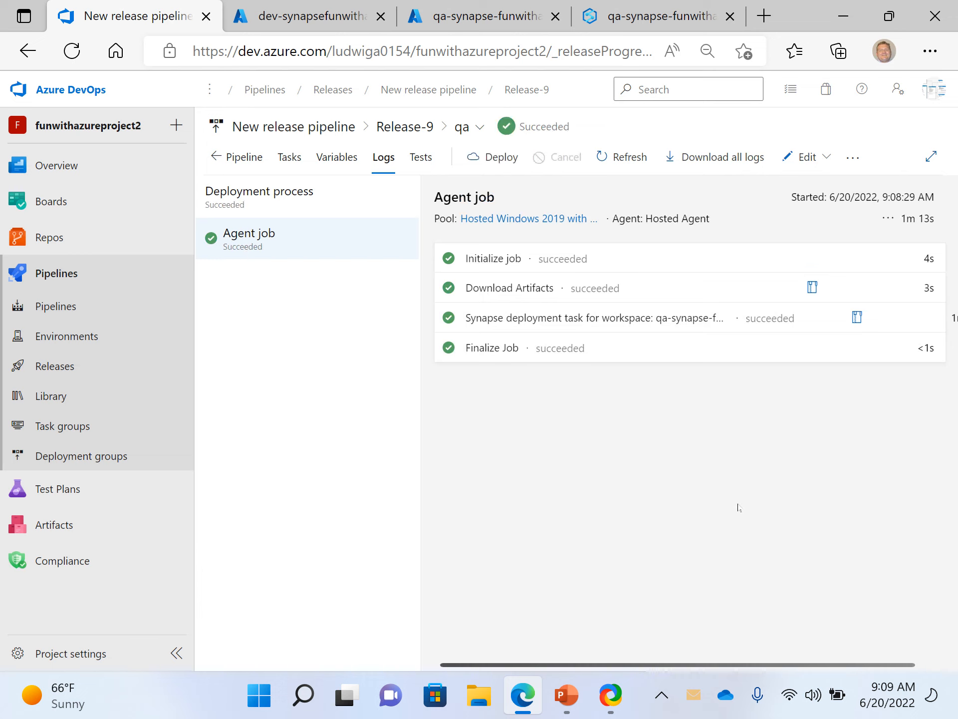
- Go back to the releases list and check the qa stage status of Release-7 and Release-9
click(55, 306)
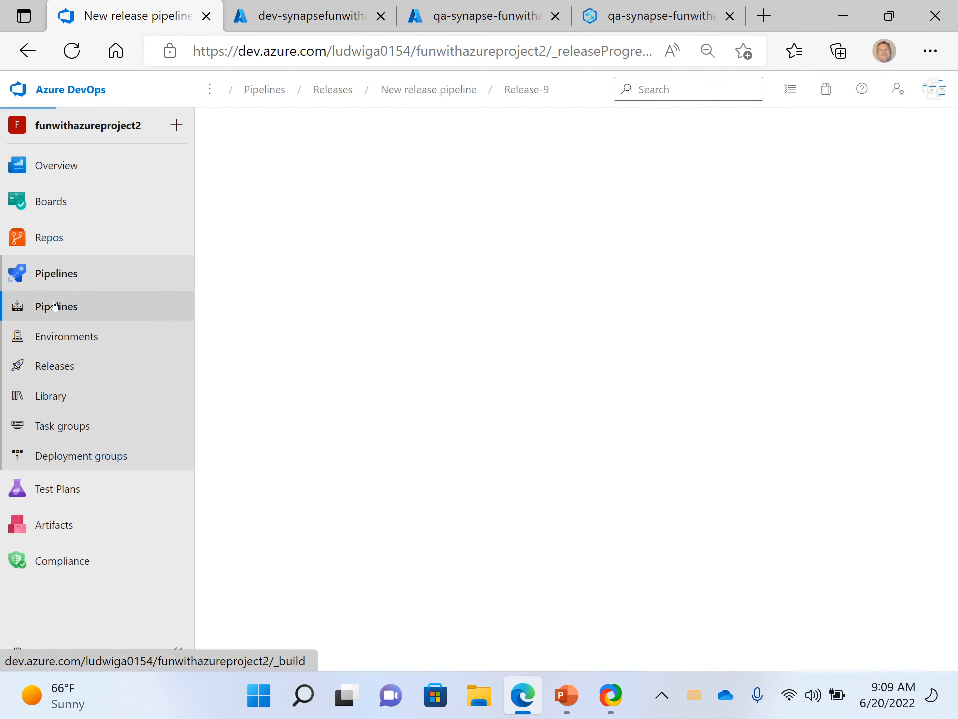
click(60, 359)
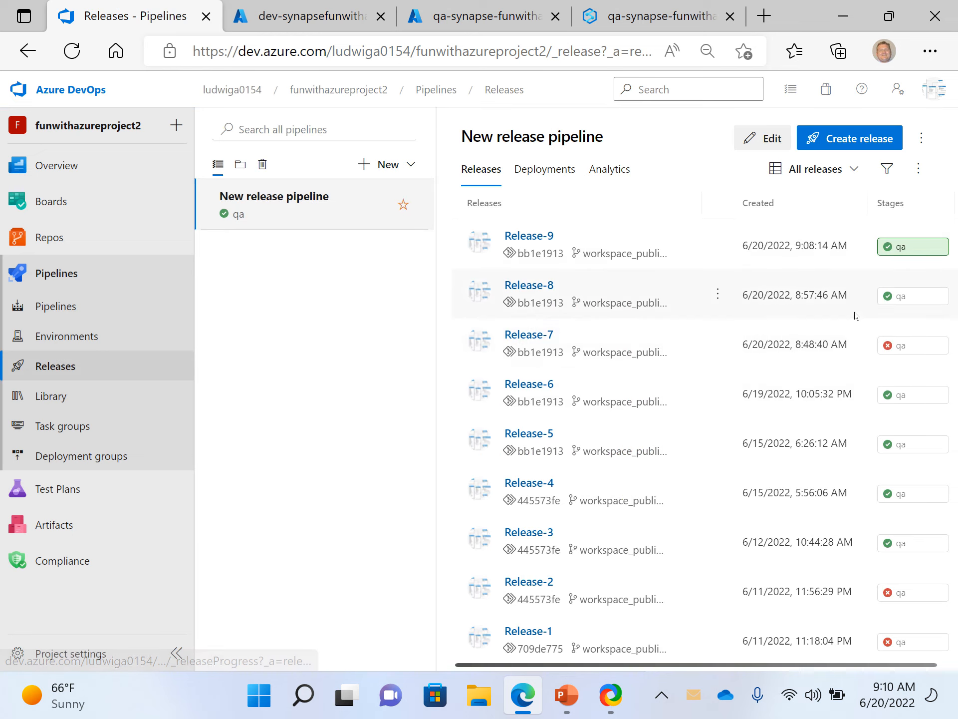
click(545, 335)
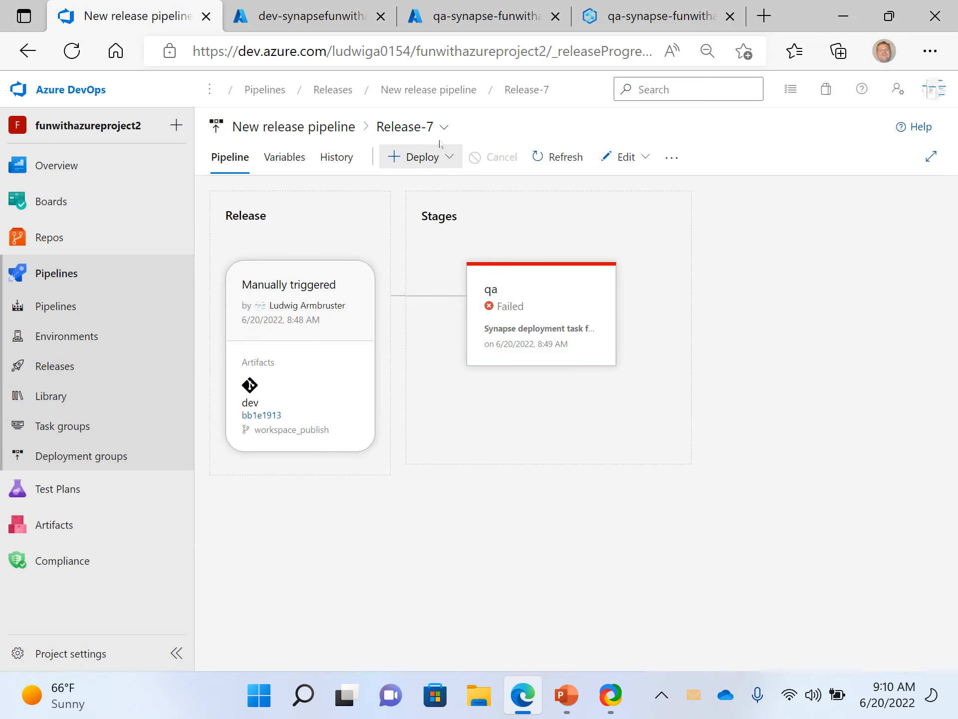
mouse_move(563, 349)
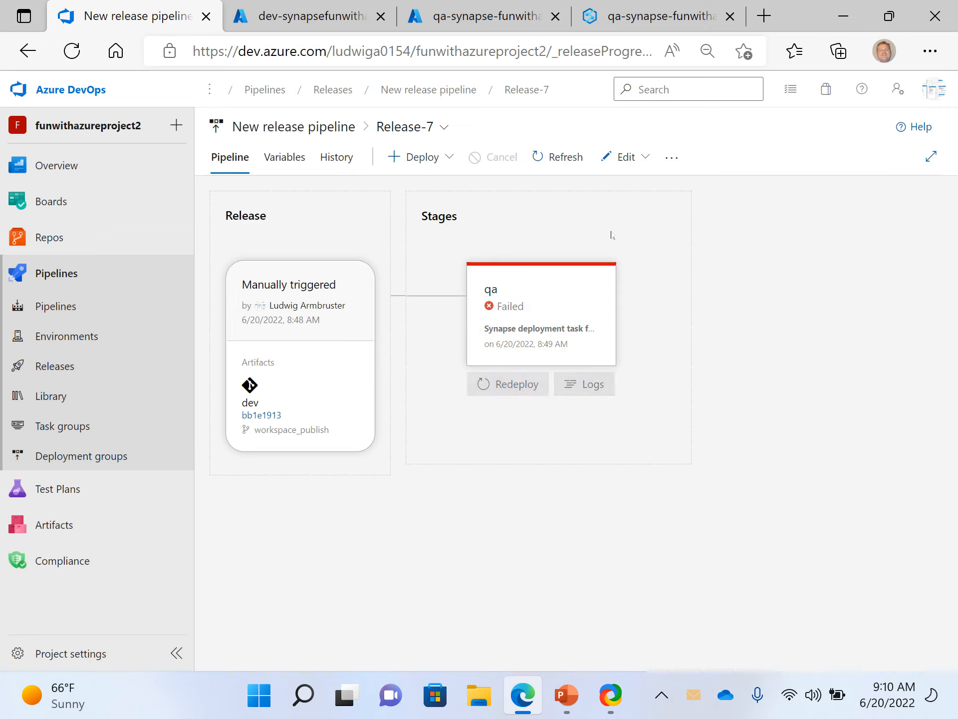
click(438, 129)
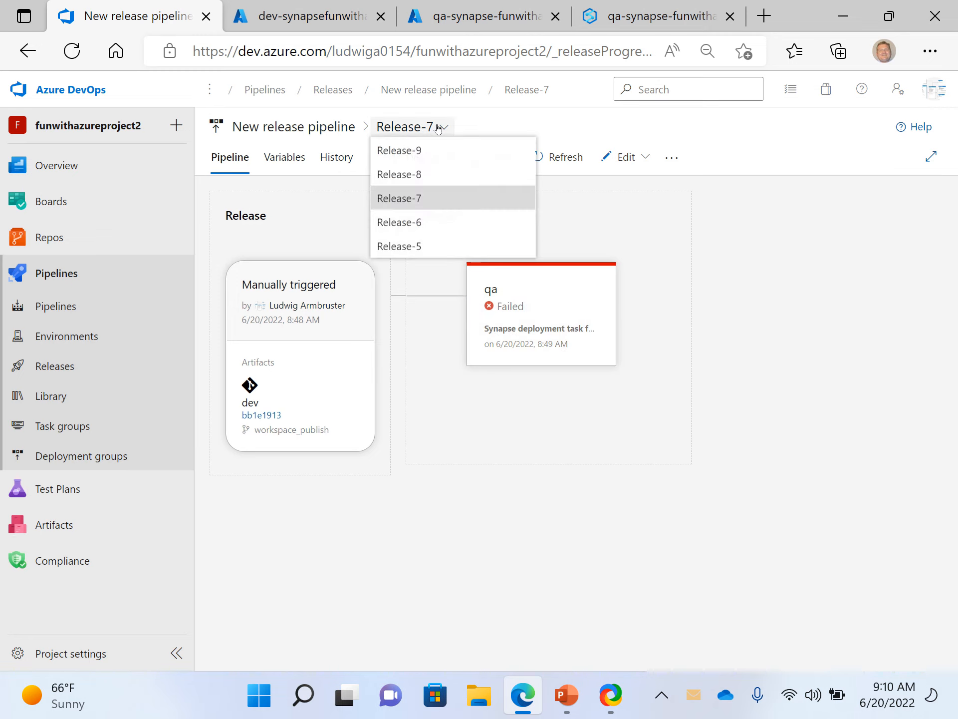
click(410, 151)
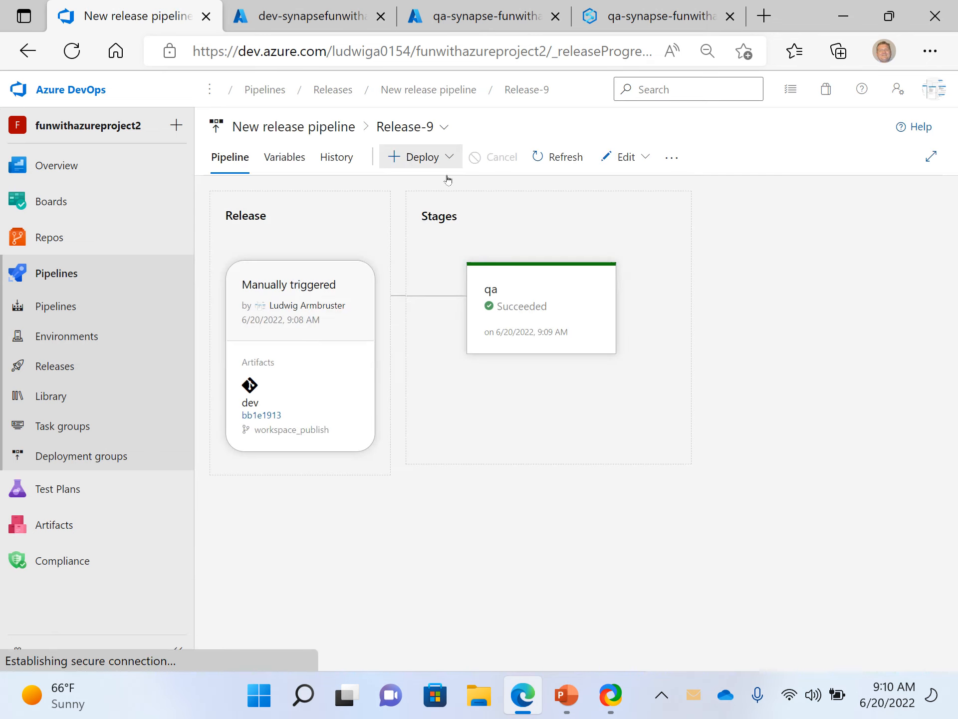
mouse_move(516, 323)
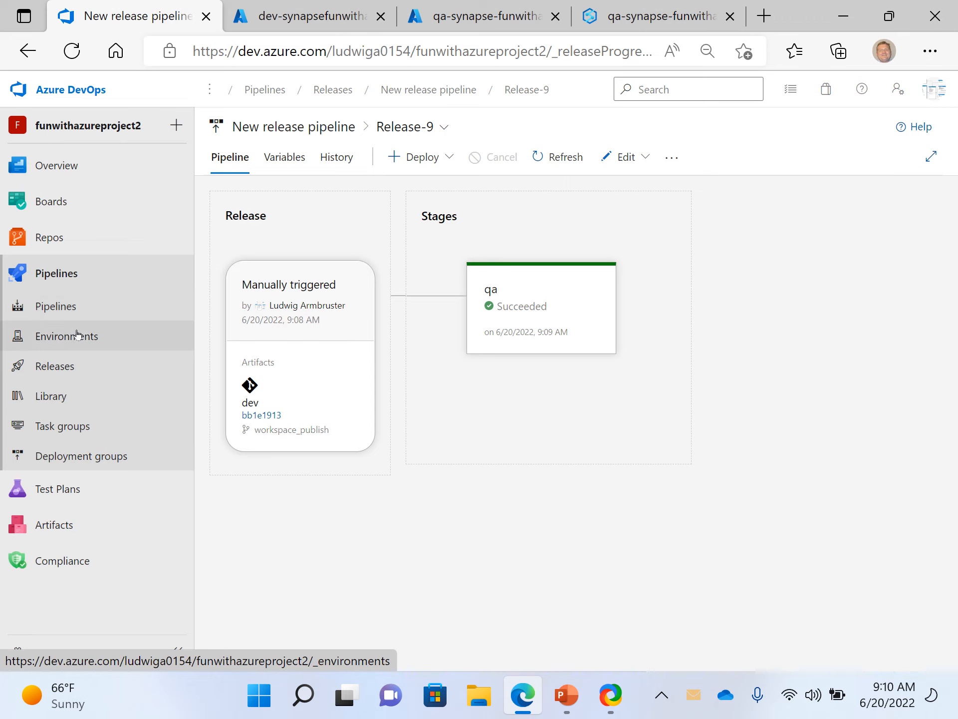
- Reopen Release-9 from the releases list and view the deployment summary of its qa stage
click(52, 372)
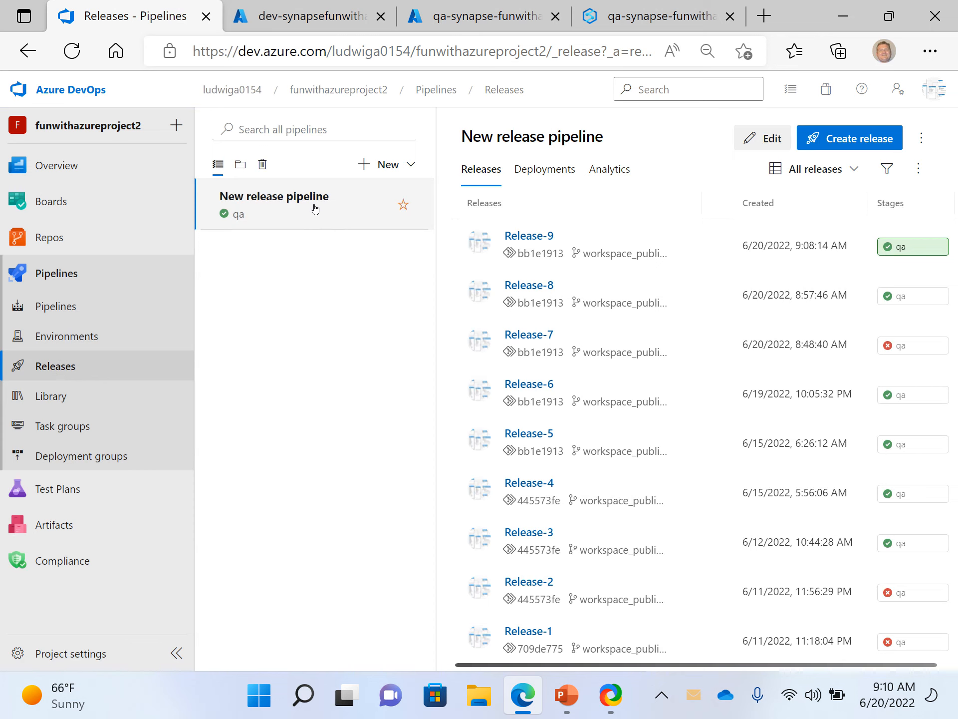
click(529, 238)
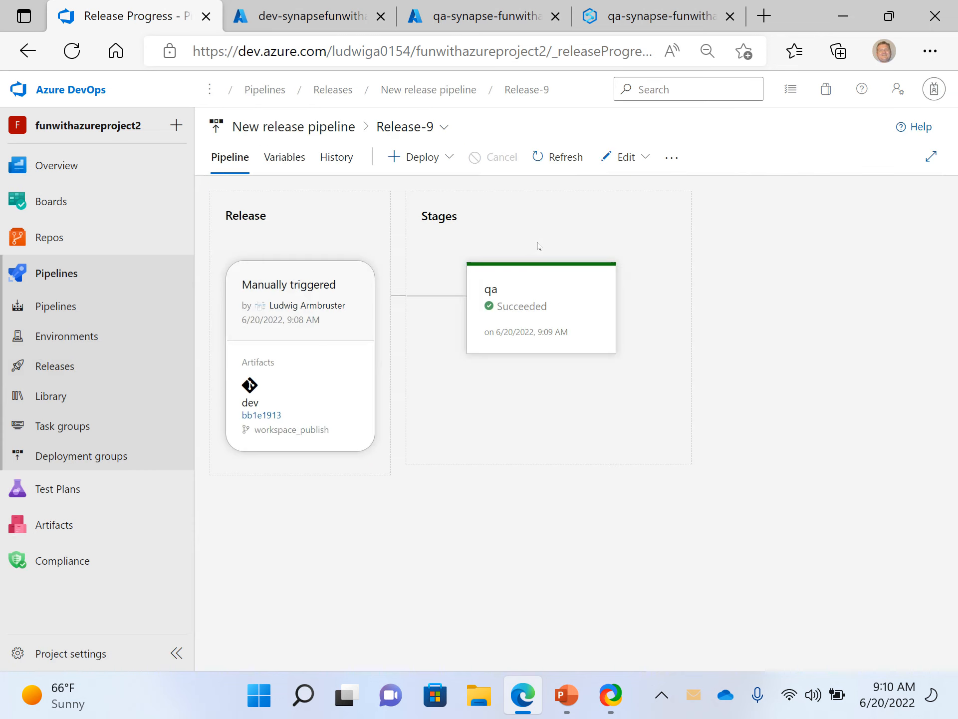
mouse_move(528, 294)
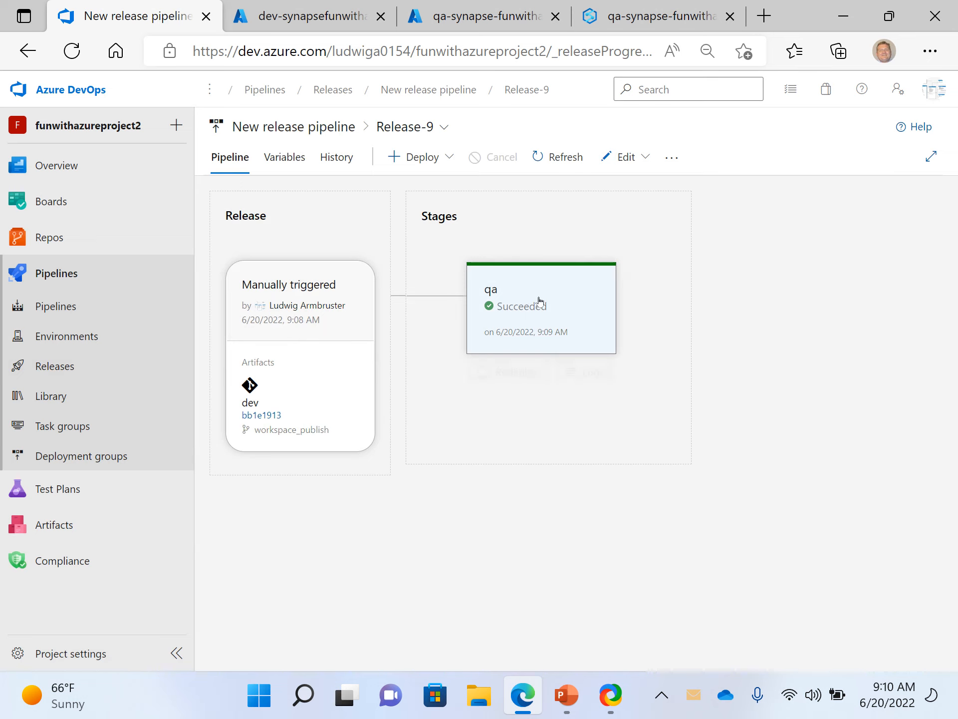
click(542, 274)
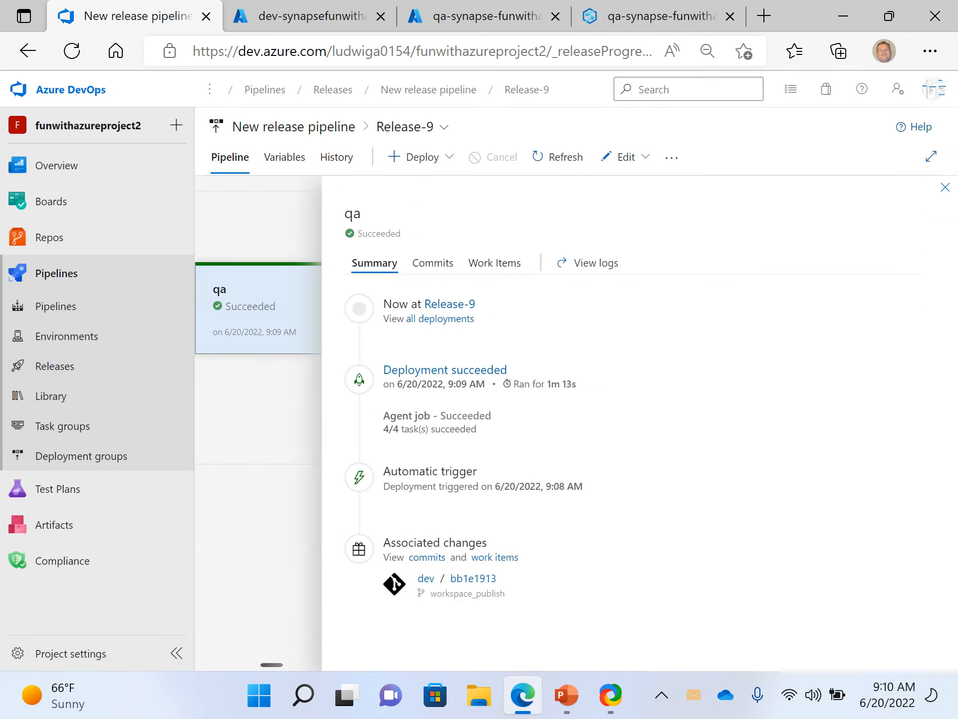
click(945, 187)
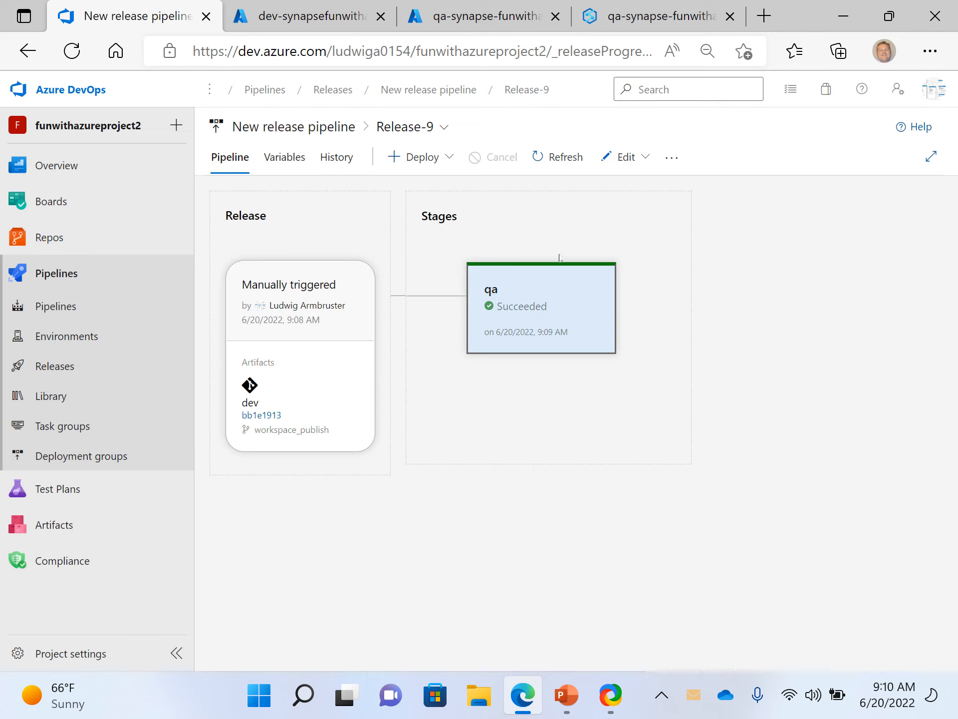
- Open Release-9 for editing, review the qa stage's Synapse deployment task settings, and return to the releases list
click(643, 166)
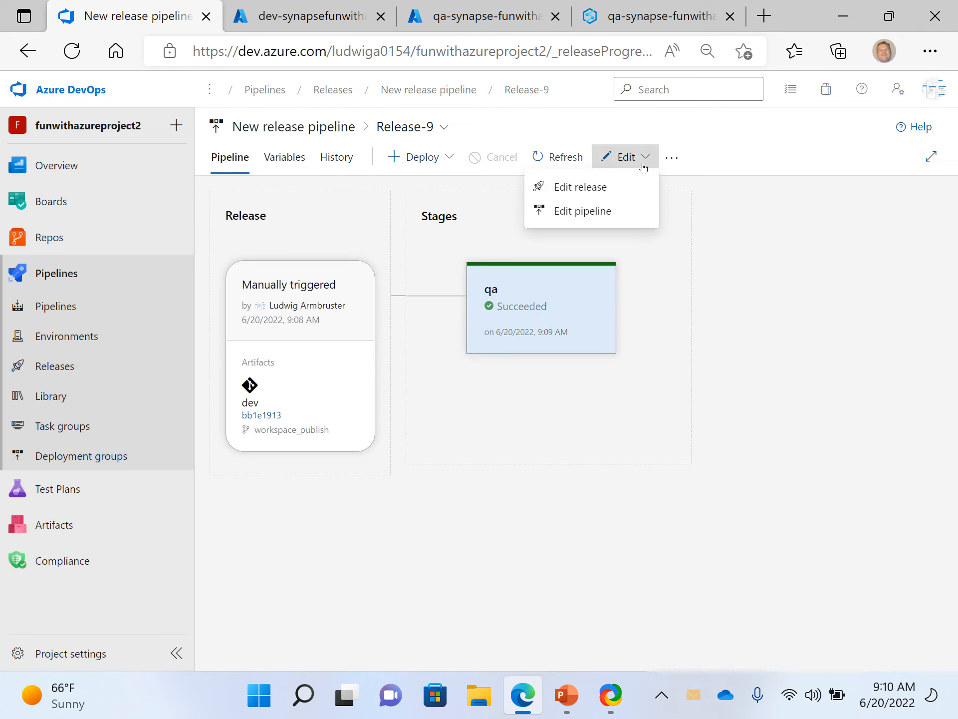
click(582, 187)
click(520, 345)
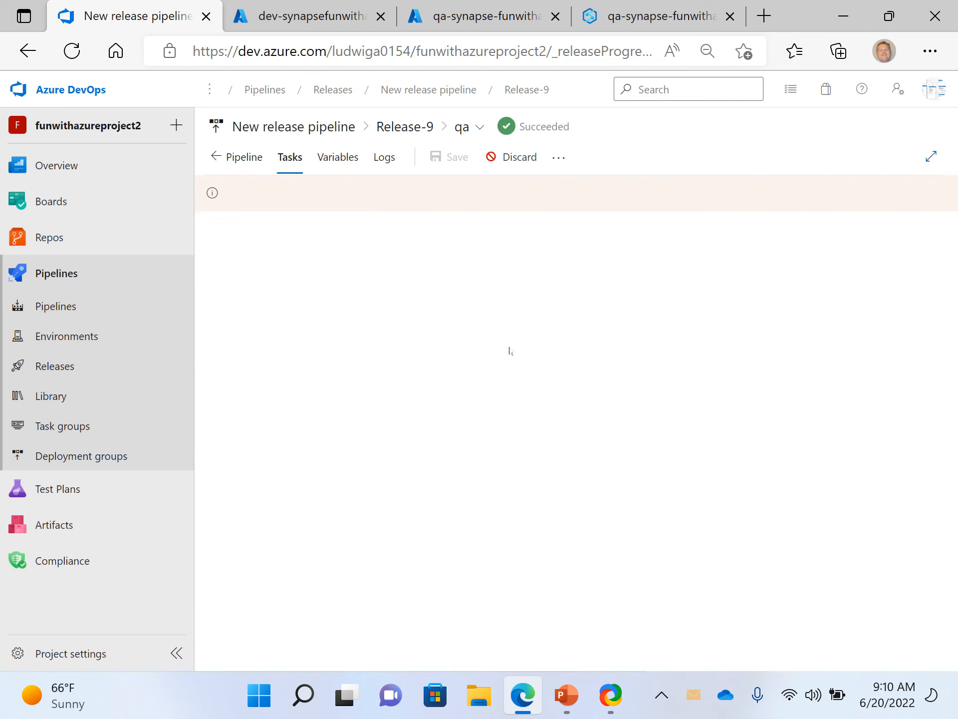
click(329, 340)
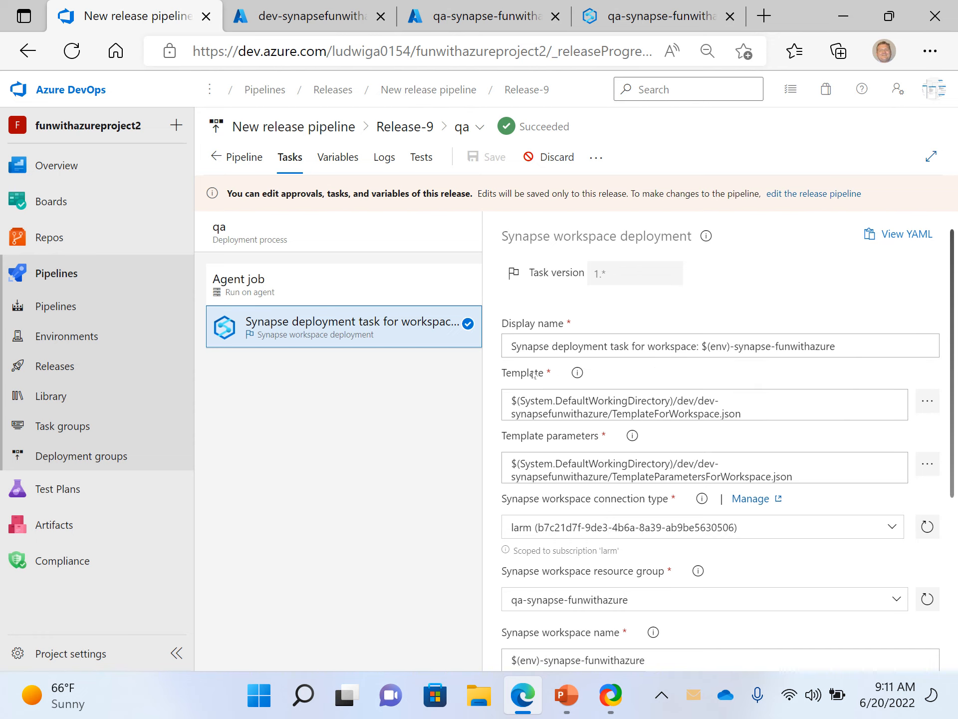
scroll(547, 414, down, 3)
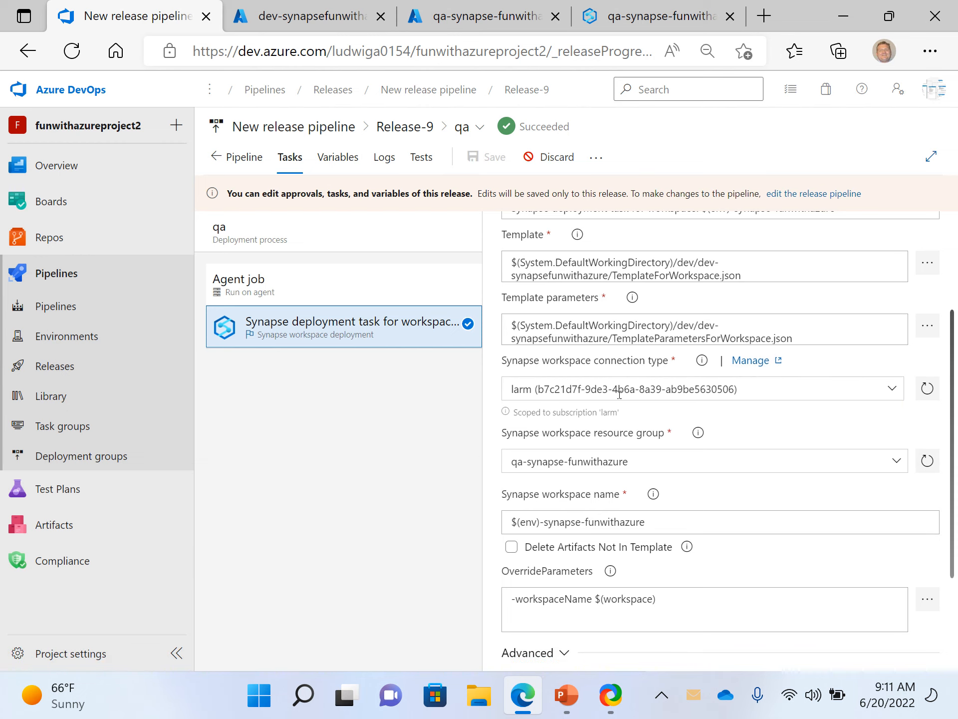
click(62, 363)
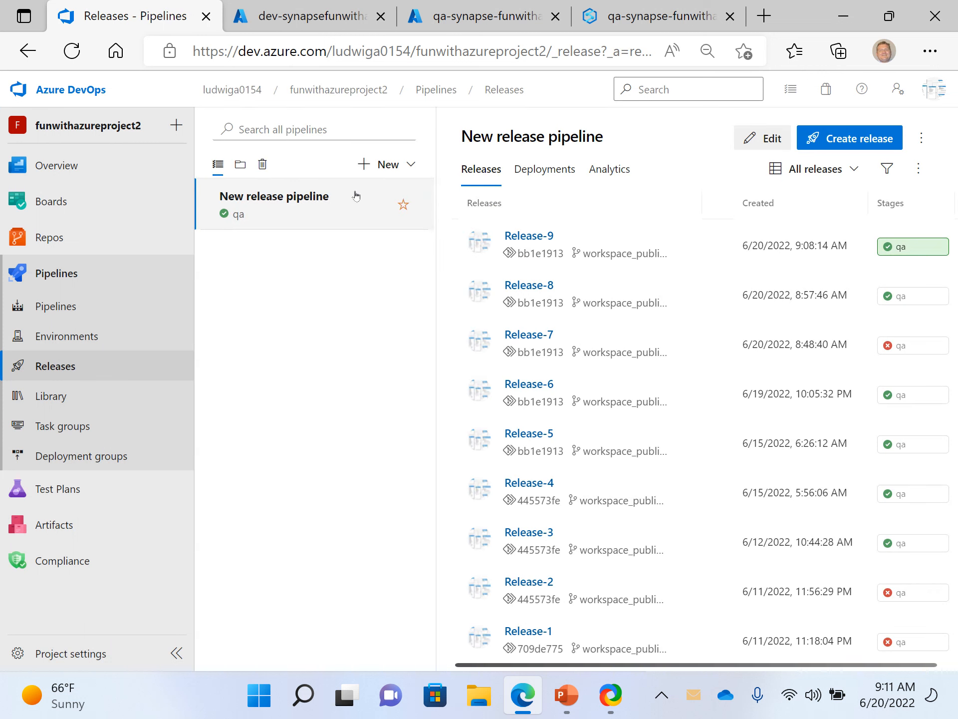
- Start a new release pipeline from an empty job and review the settings of Stage 1's agent job
click(389, 166)
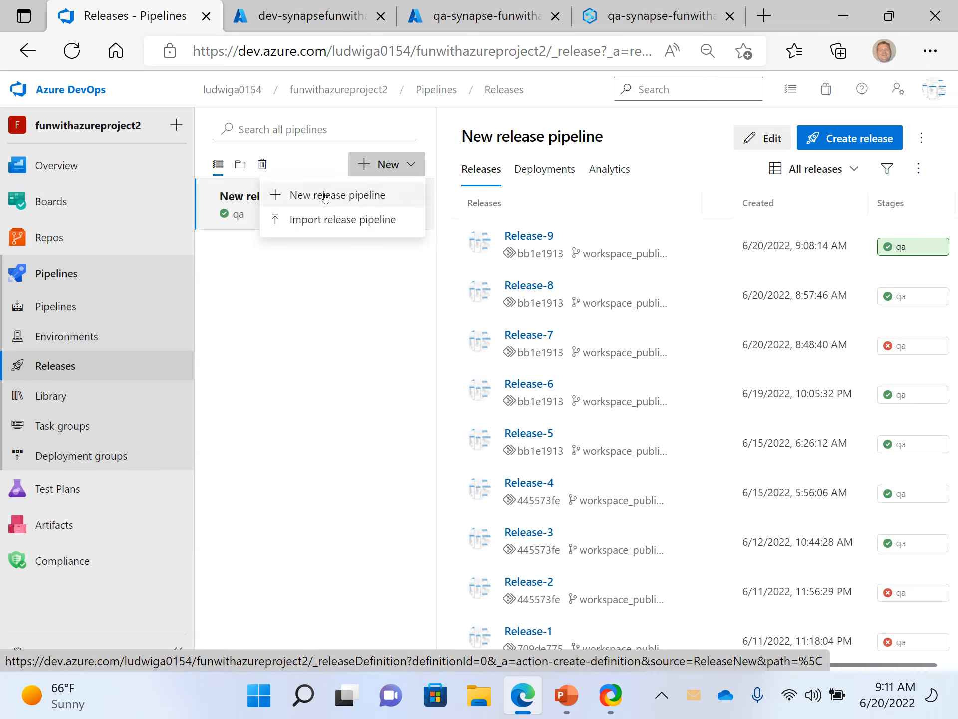
click(343, 193)
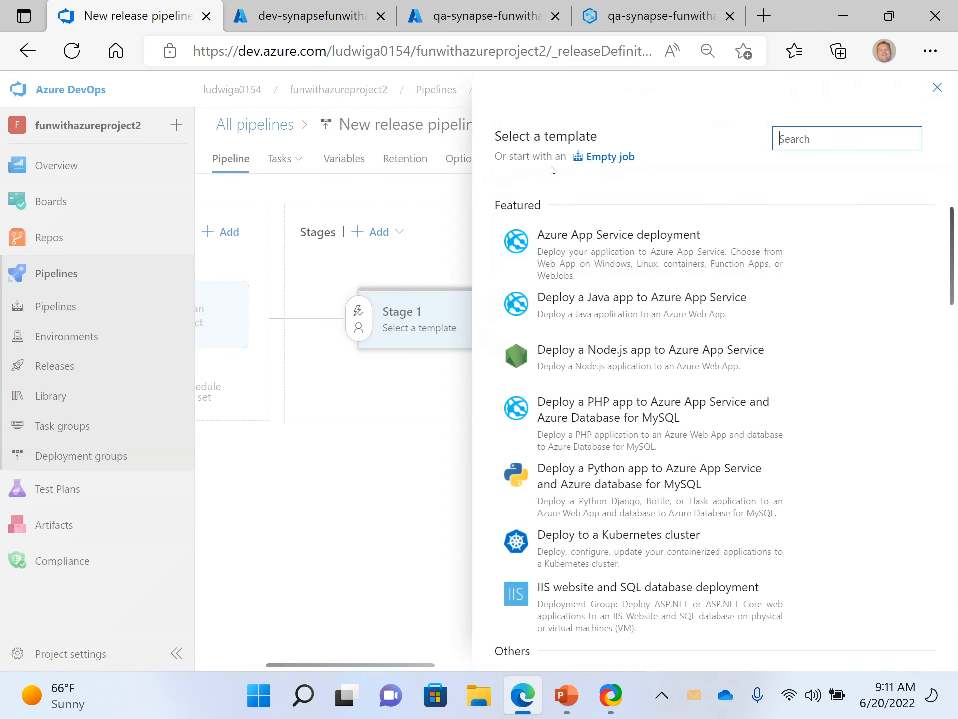
click(592, 156)
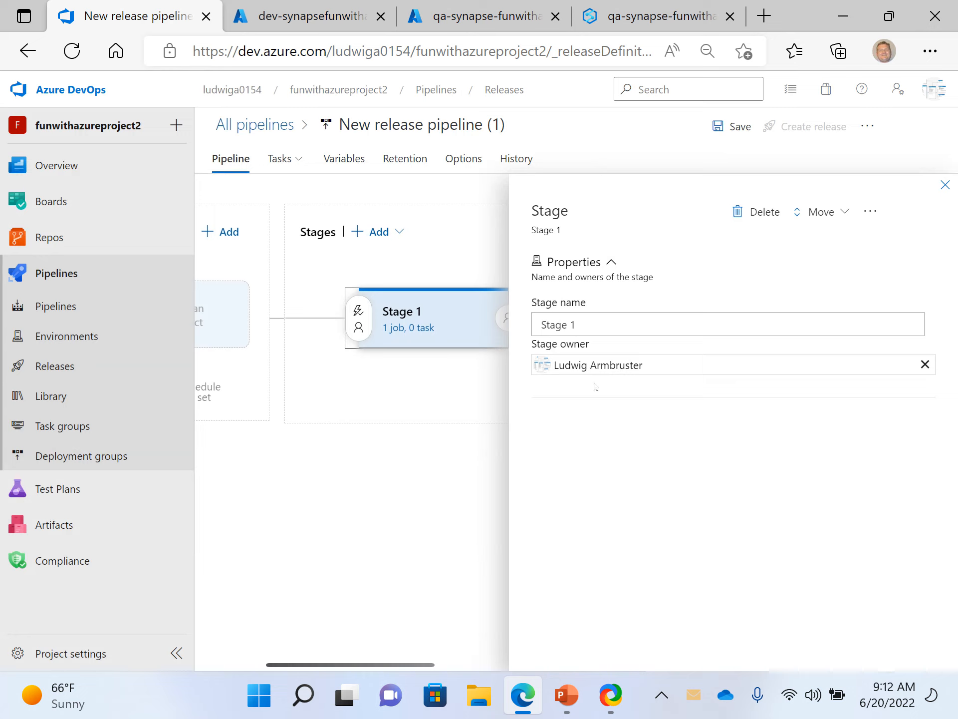
click(395, 329)
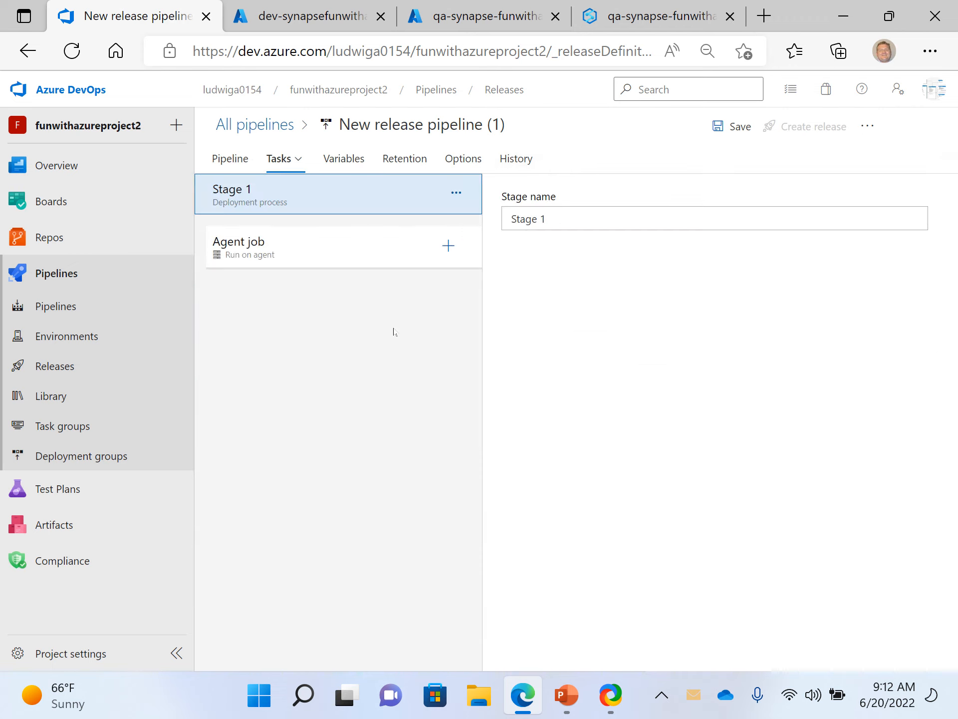
click(251, 253)
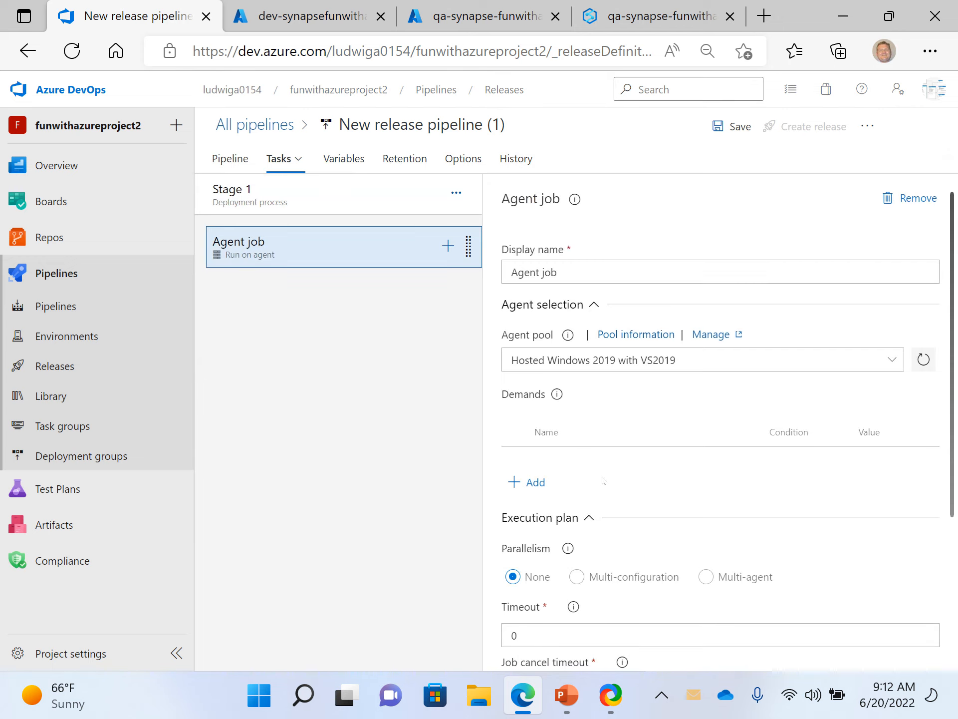
scroll(603, 450, down, 3)
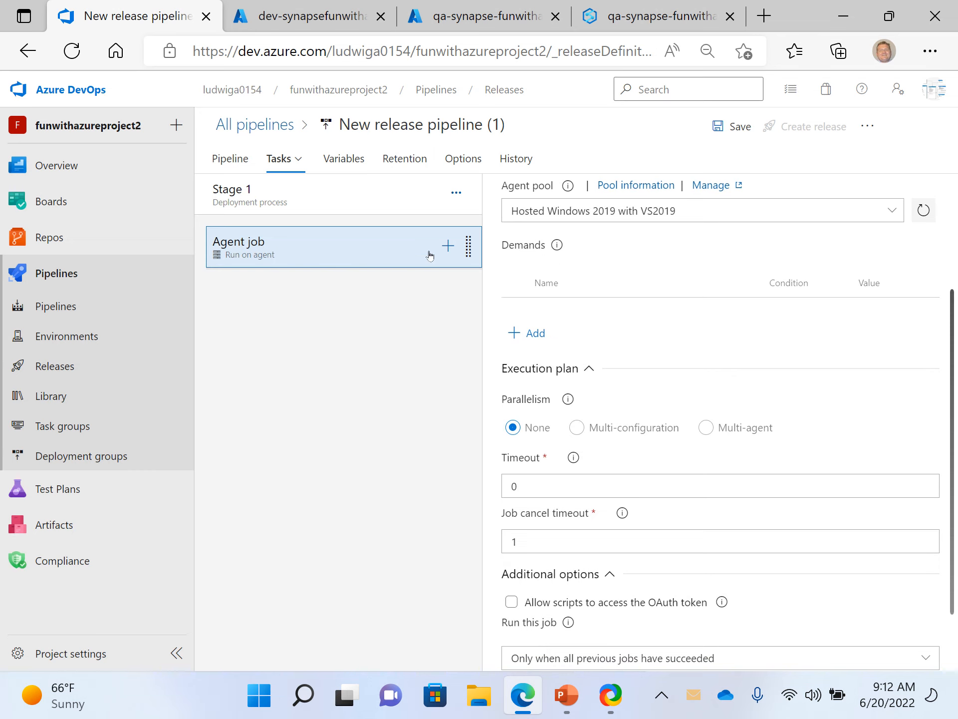
- Add the Synapse workspace deployment task to Stage 1's agent job and try to browse for its template
click(447, 249)
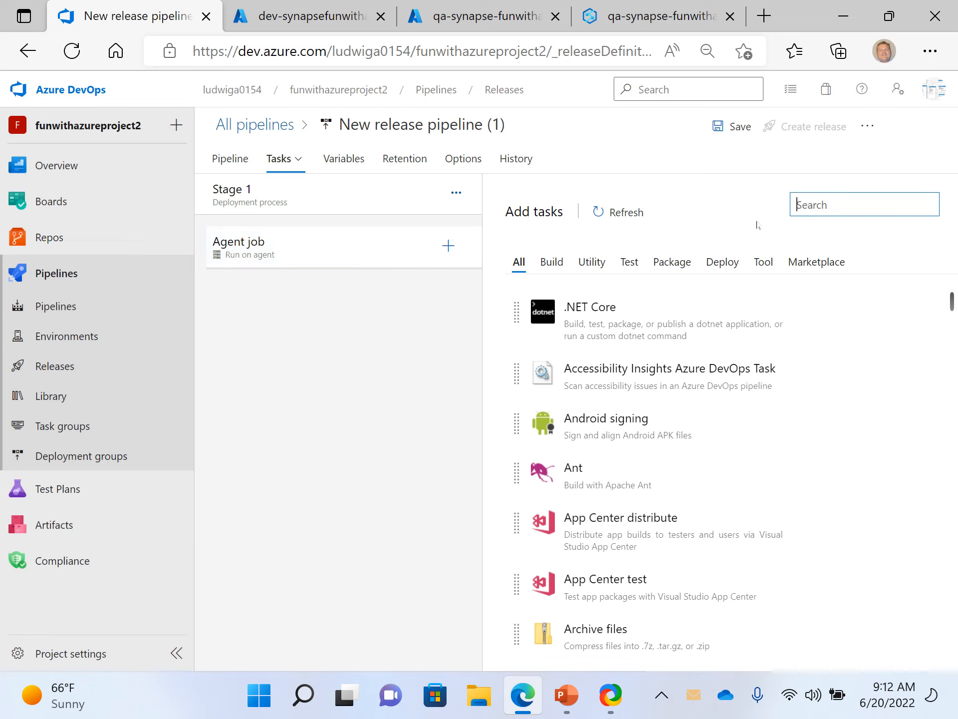
text(syn)
mouse_move(687, 281)
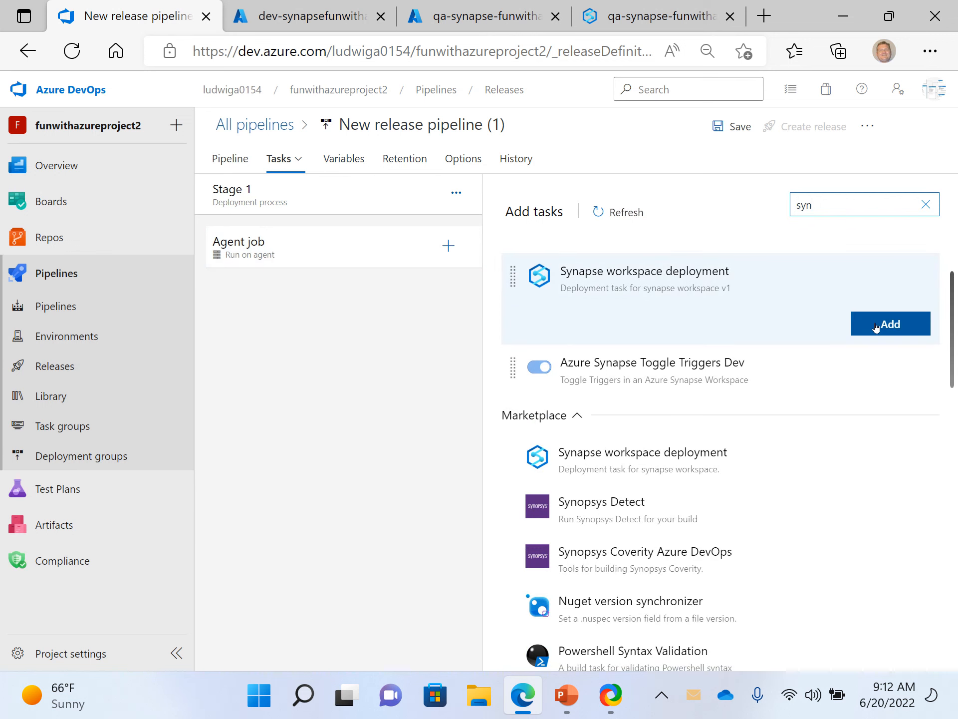
click(878, 325)
click(335, 288)
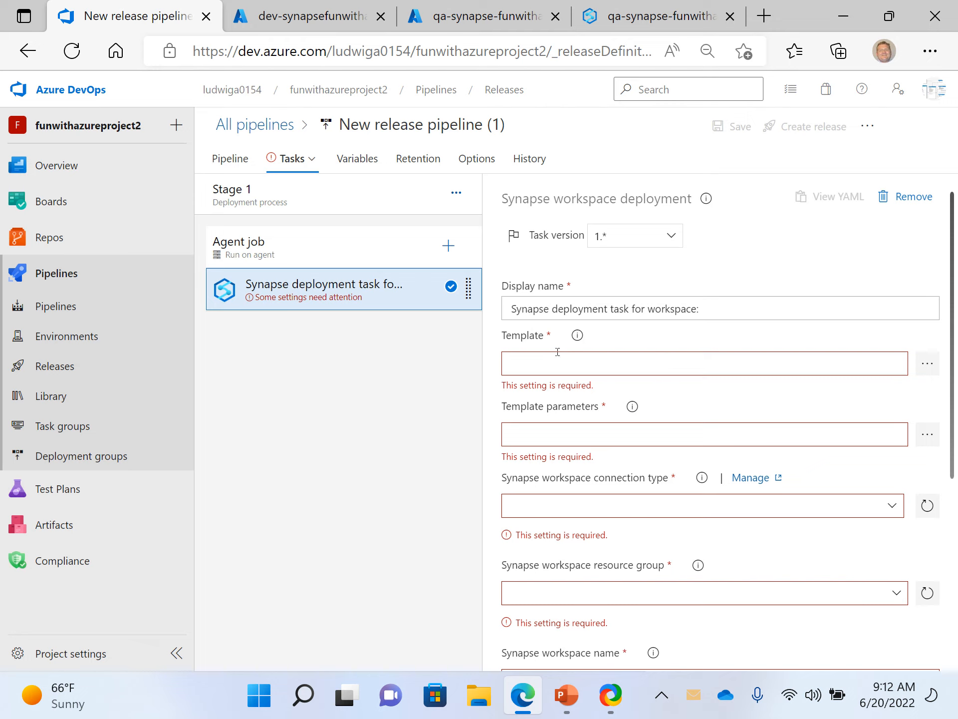
click(927, 363)
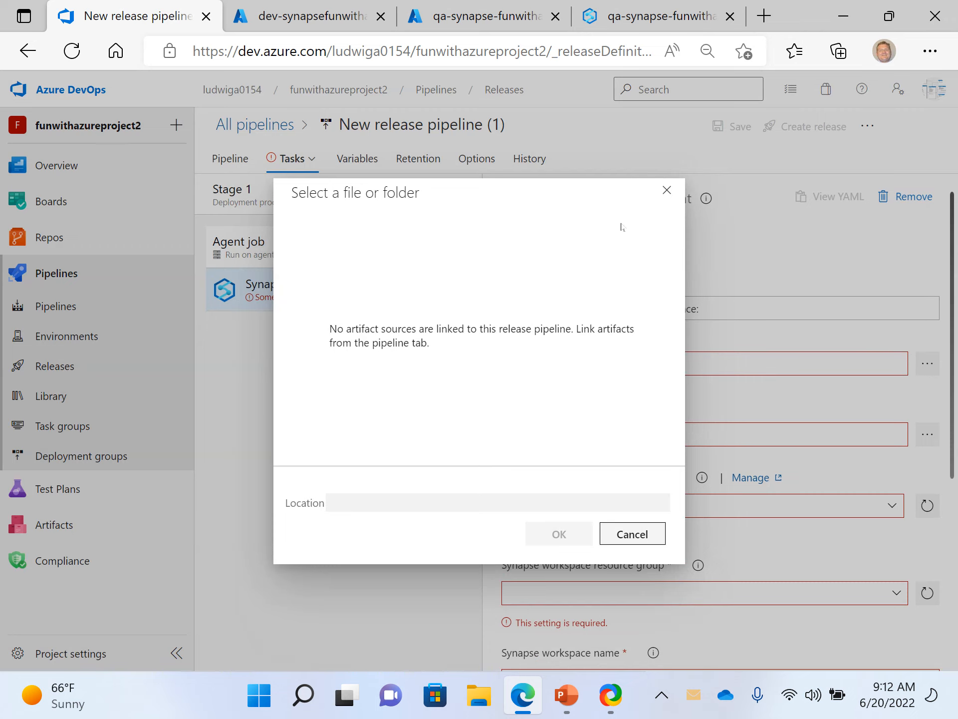
click(669, 188)
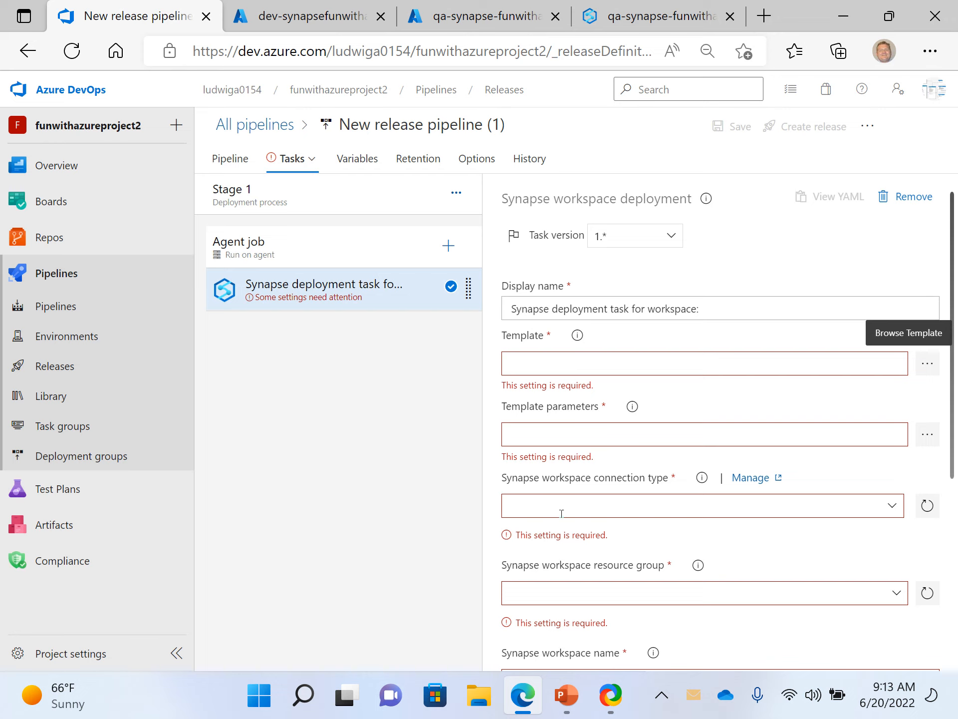
- From the task's connection management, start a new Azure Resource Manager service connection, view its authentication methods and cancel it
click(751, 479)
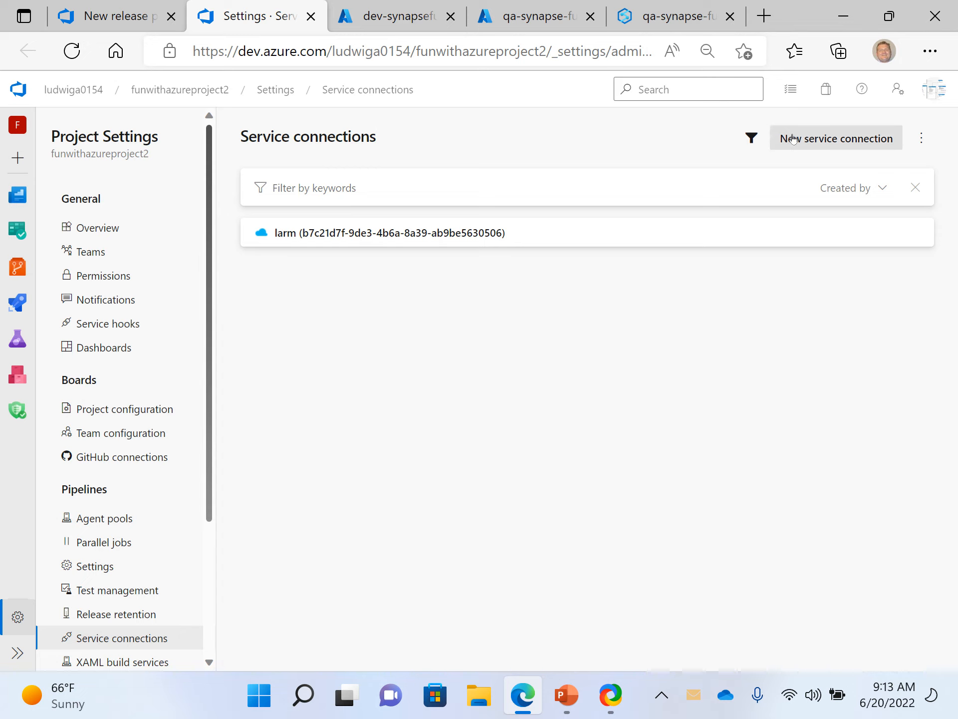
click(828, 145)
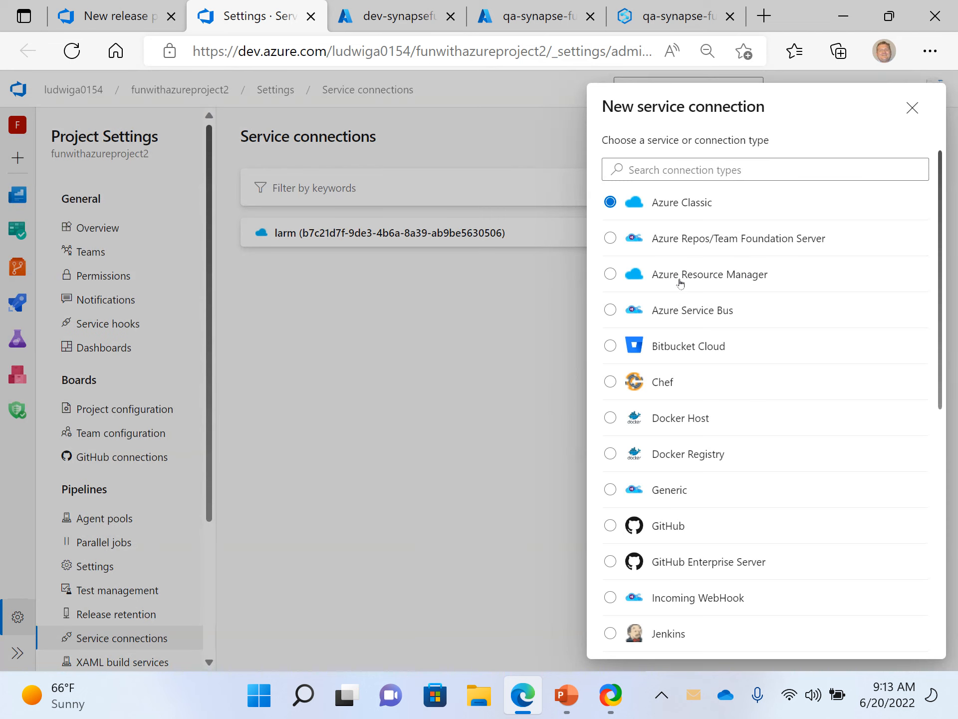
click(609, 276)
scroll(658, 443, down, 3)
scroll(658, 443, down, 6)
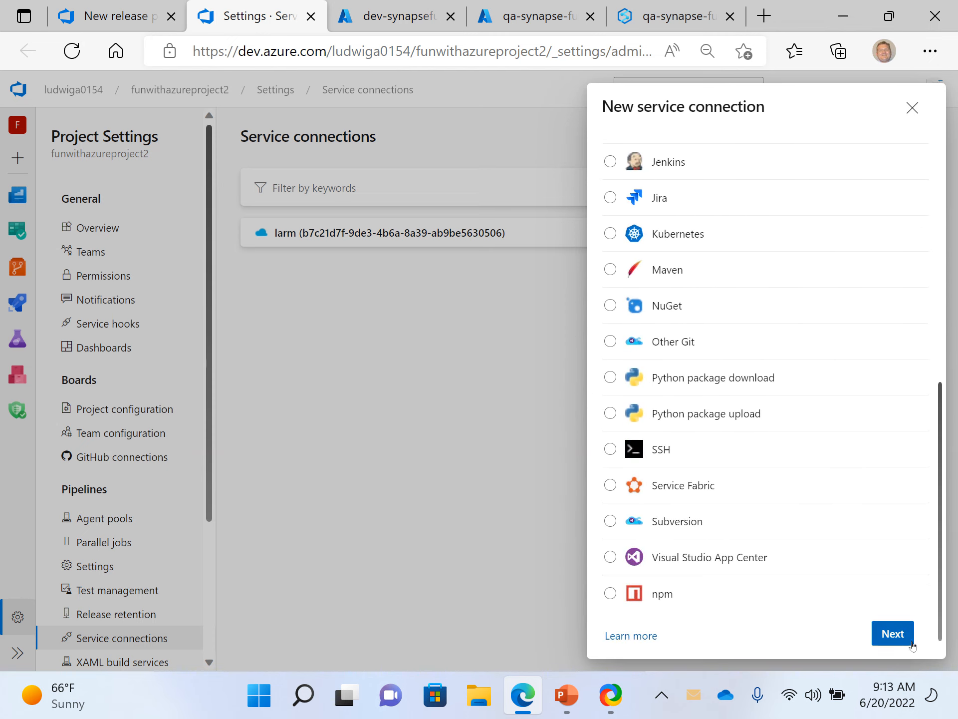
scroll(847, 482, up, 9)
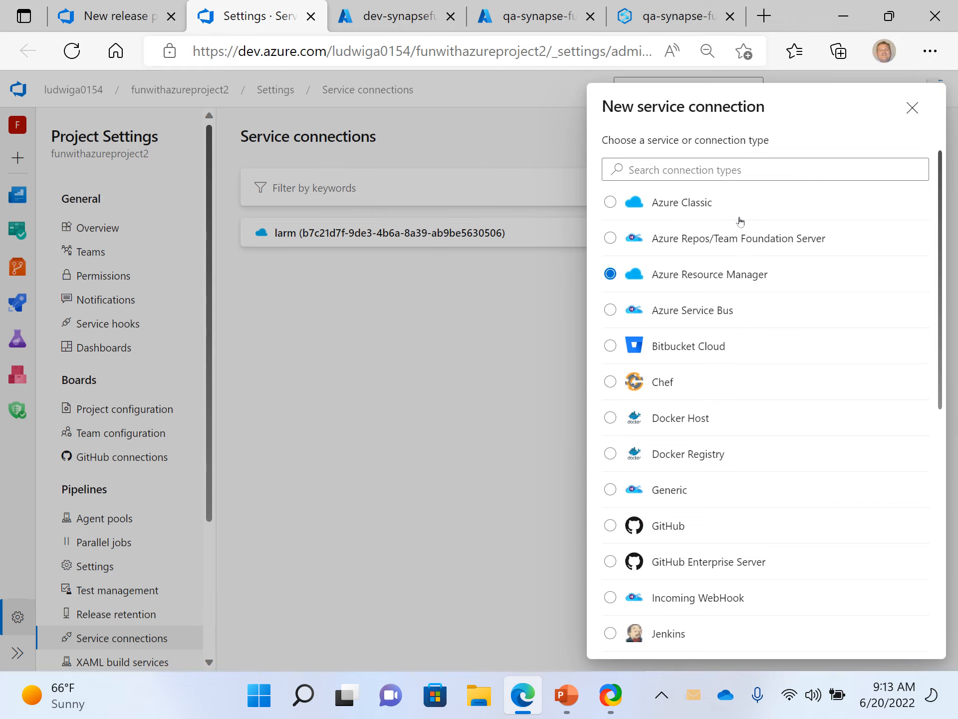
scroll(755, 331, down, 9)
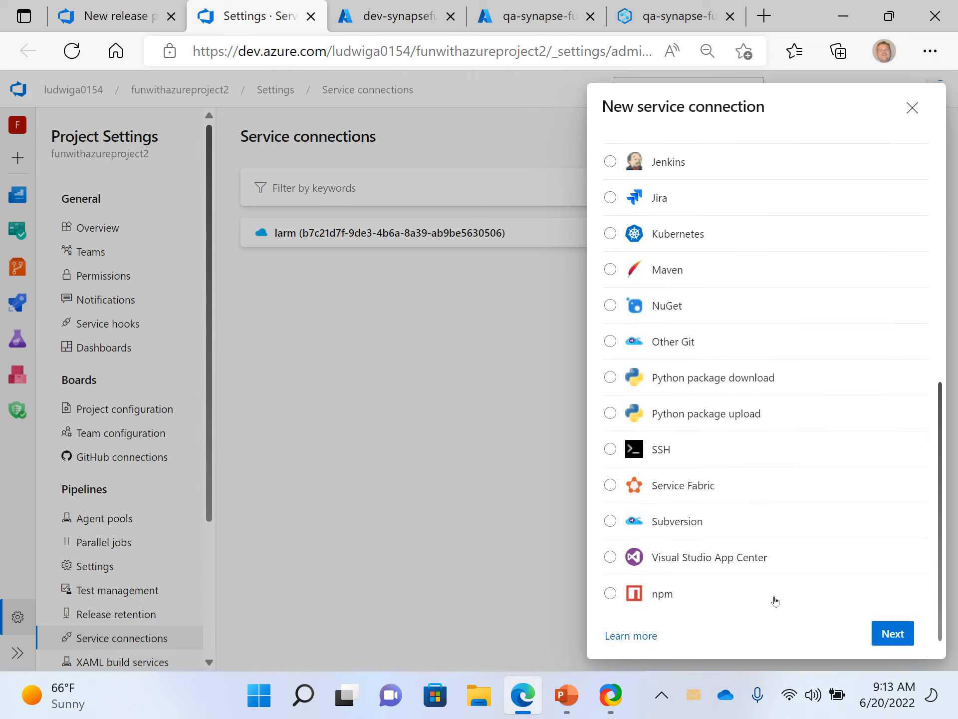
click(893, 634)
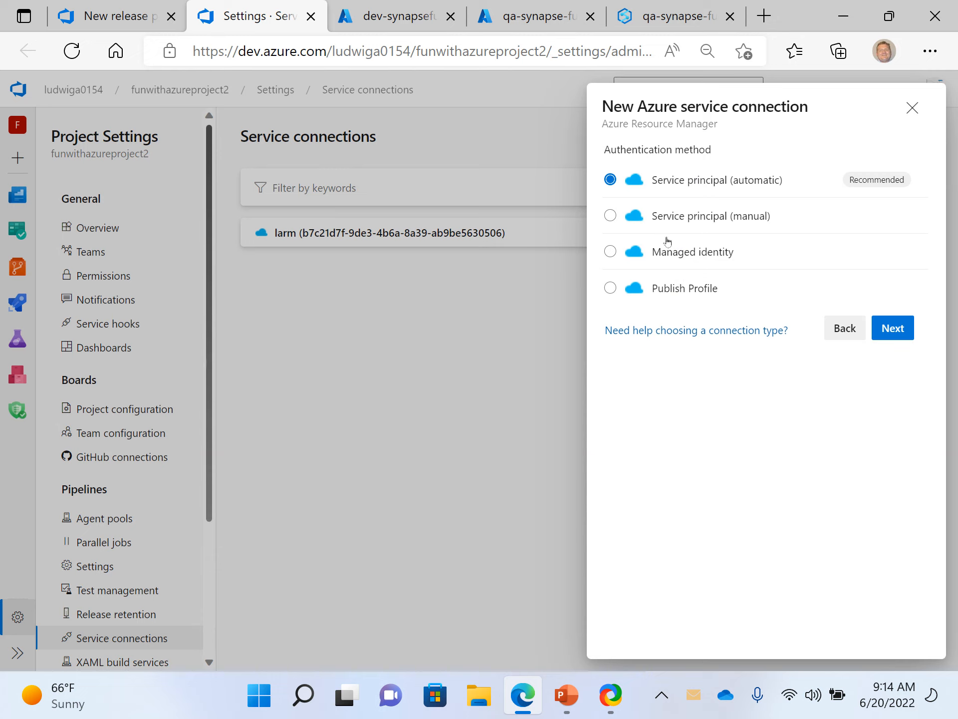
click(912, 110)
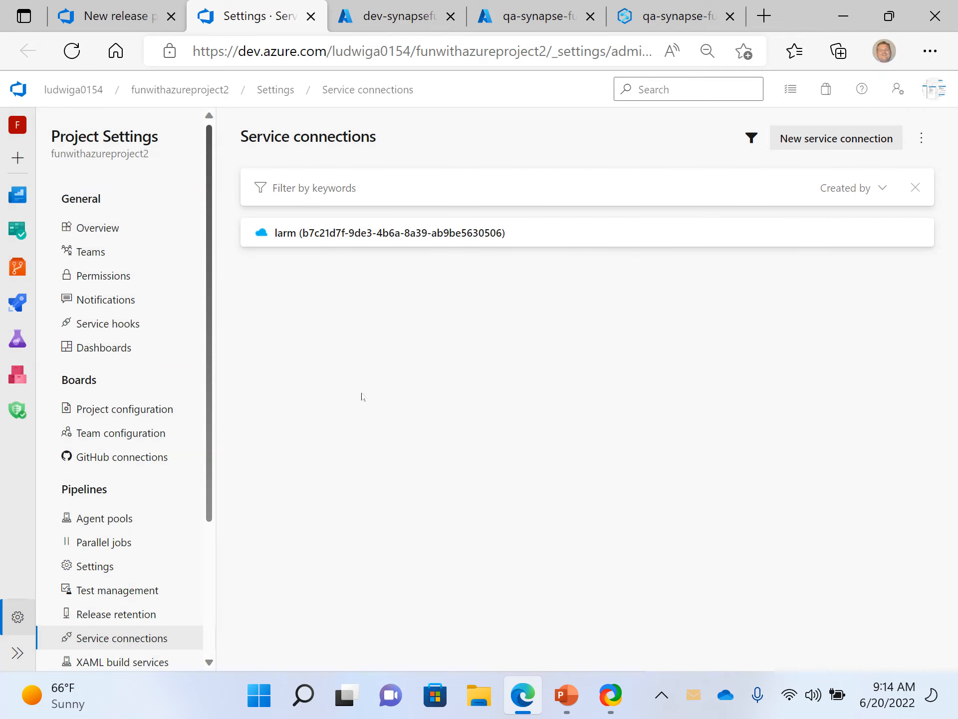
- Switch to PowerPoint and open the Azure Service Principal lab link on Agenda slide 5
click(567, 687)
click(68, 482)
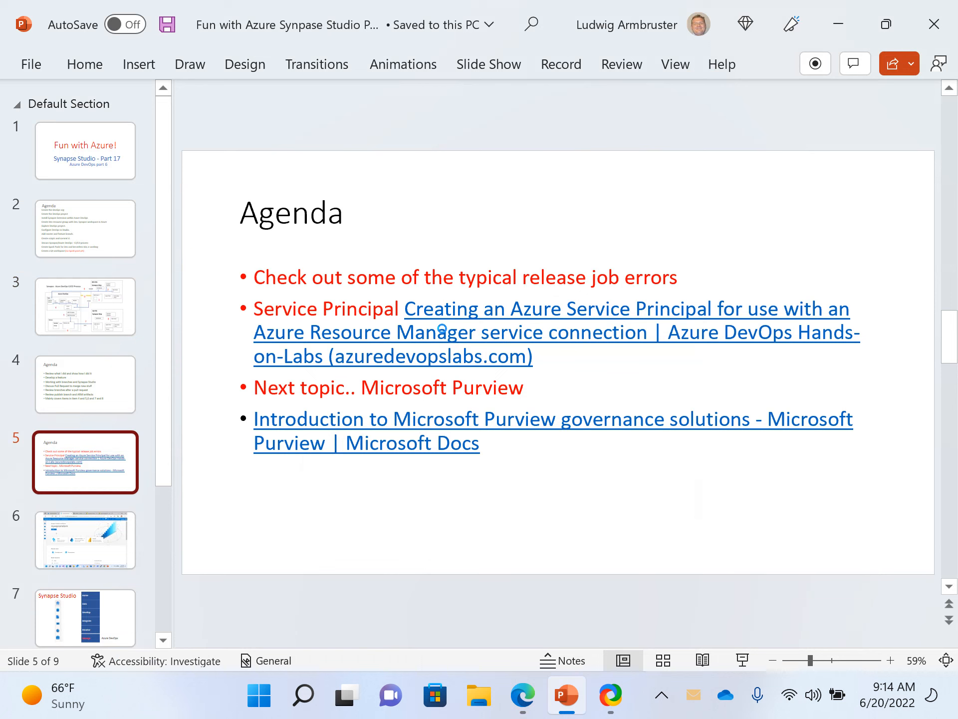
ctrl+click(441, 330)
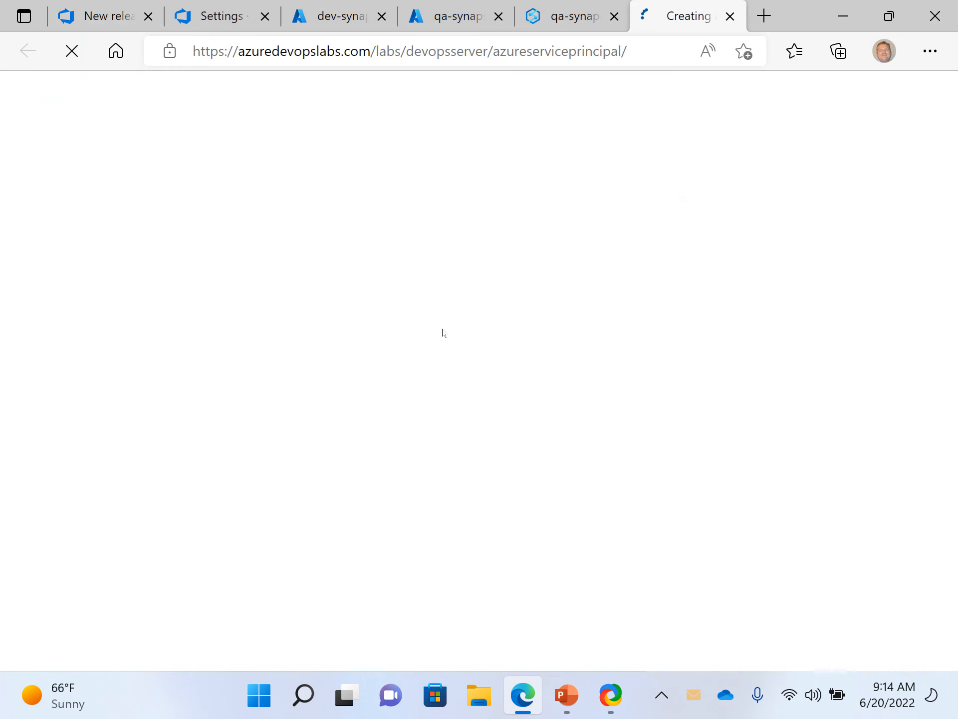
- Read through the lab's tasks on creating an Azure Resource Manager service connection and an Azure service principal
scroll(379, 345, down, 3)
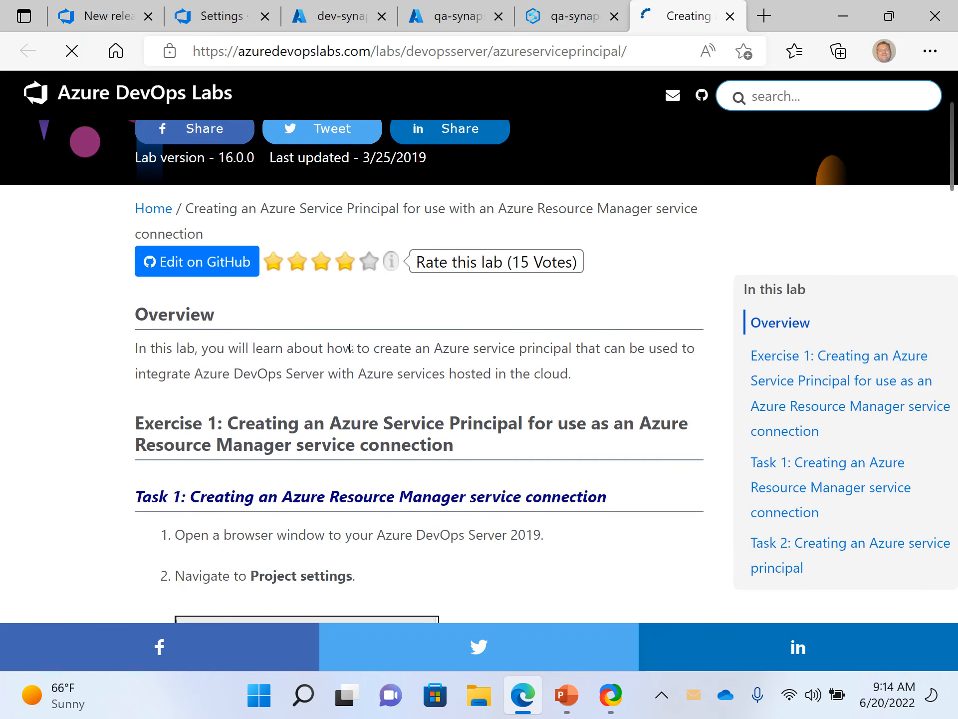
scroll(351, 343, down, 2)
scroll(350, 344, down, 2)
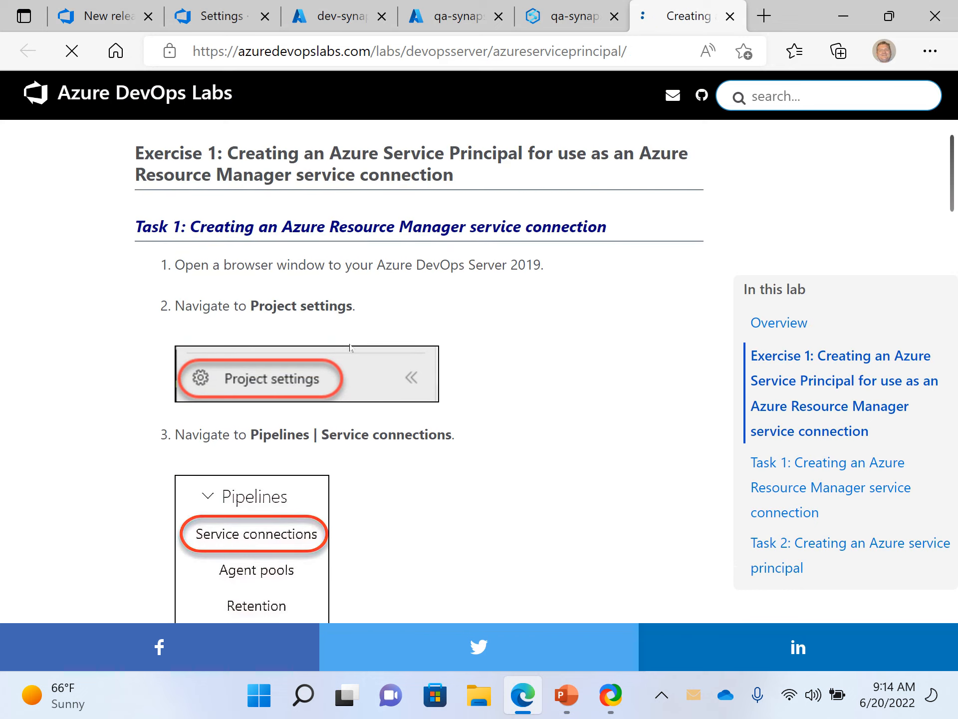
scroll(350, 347, down, 3)
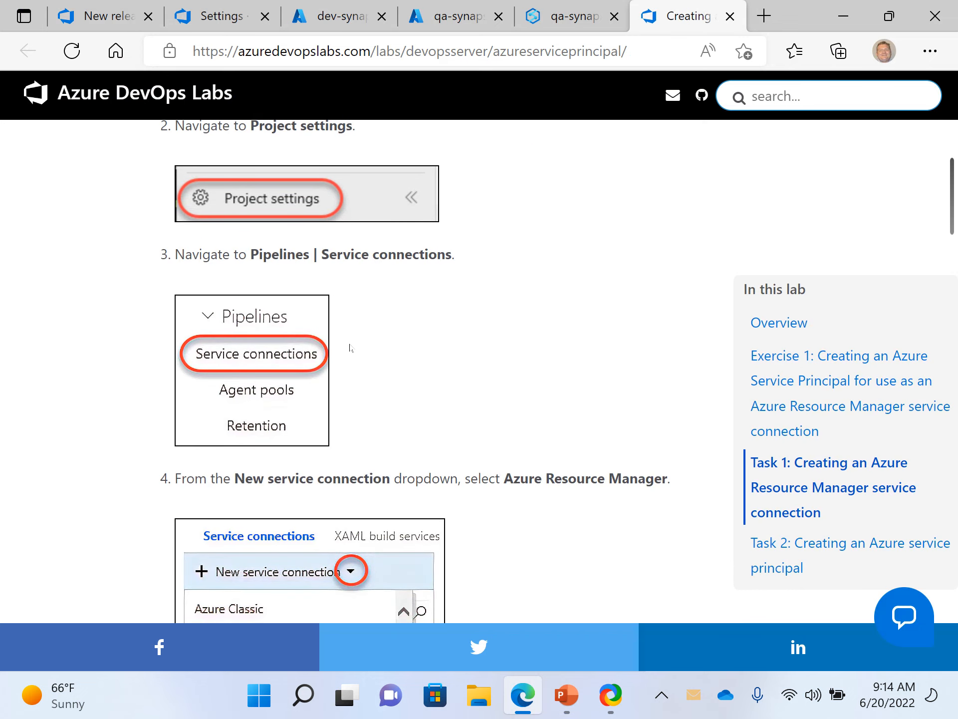
scroll(351, 348, up, 10)
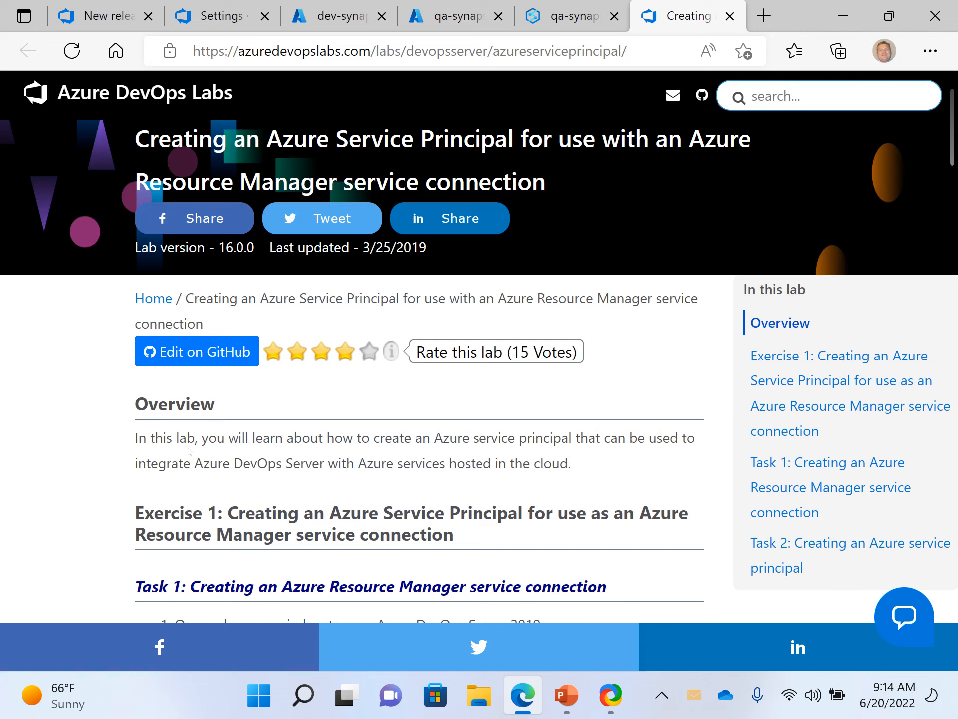
scroll(188, 451, down, 2)
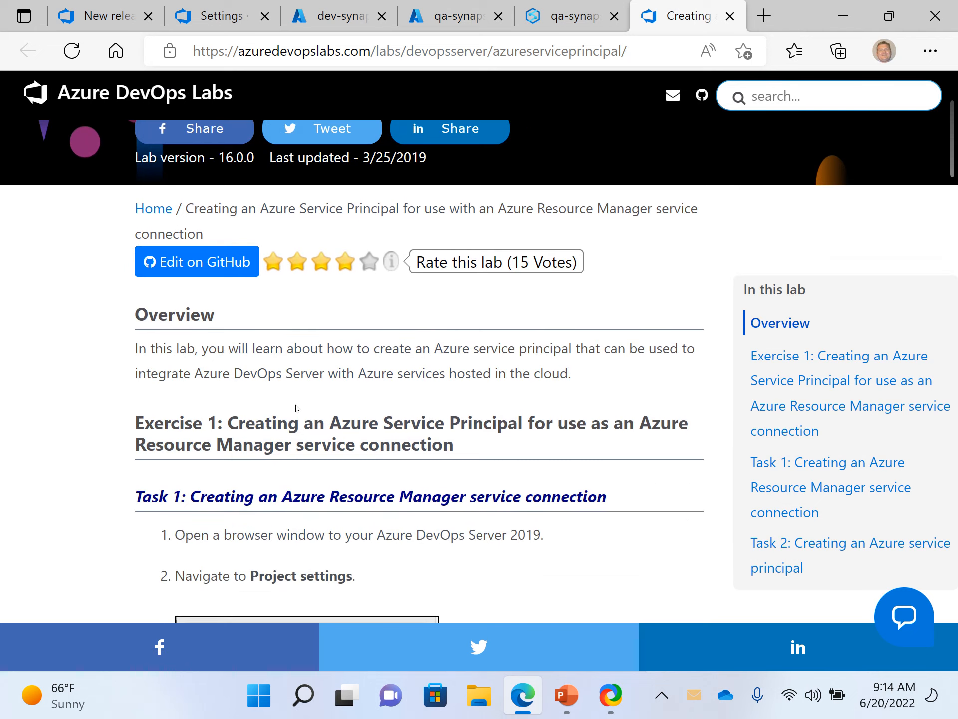
scroll(189, 139, up, 2)
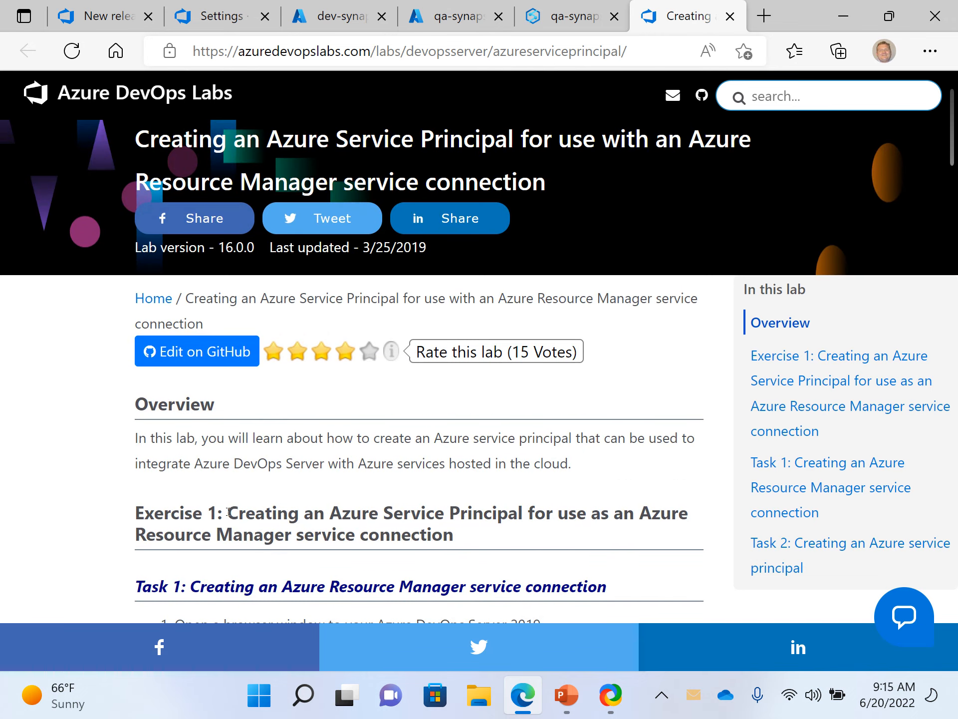
scroll(227, 512, down, 2)
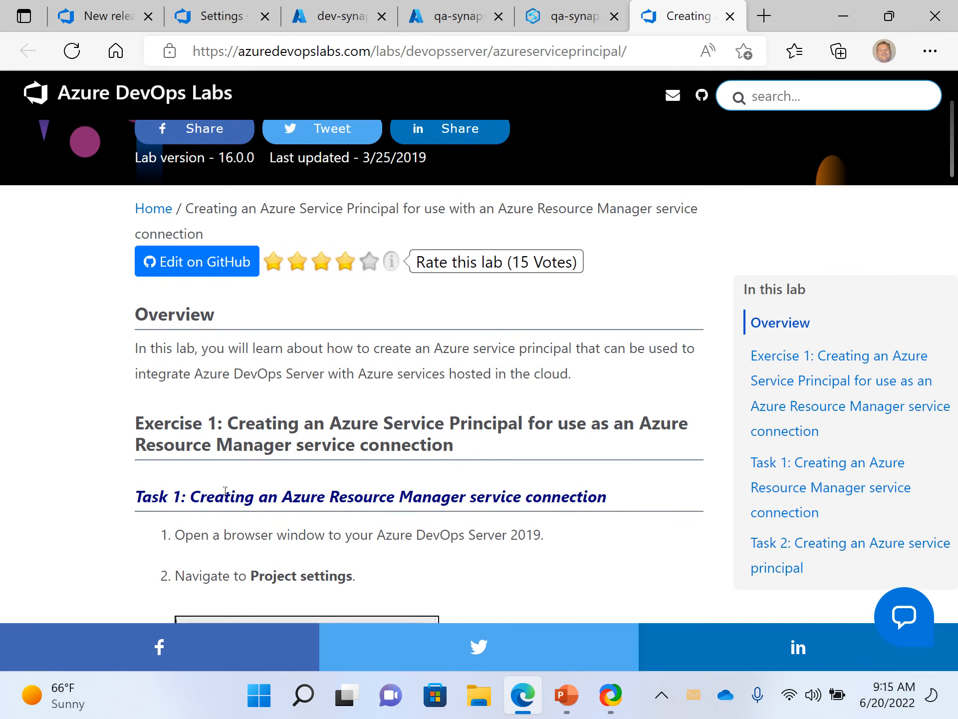
scroll(225, 492, up, 2)
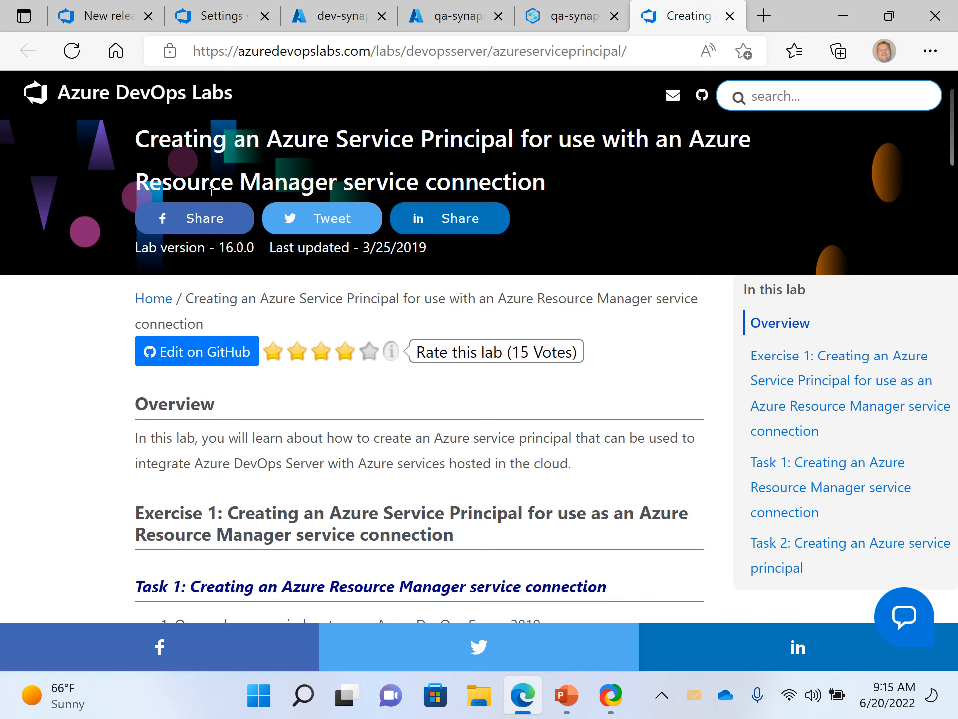
scroll(308, 401, down, 15)
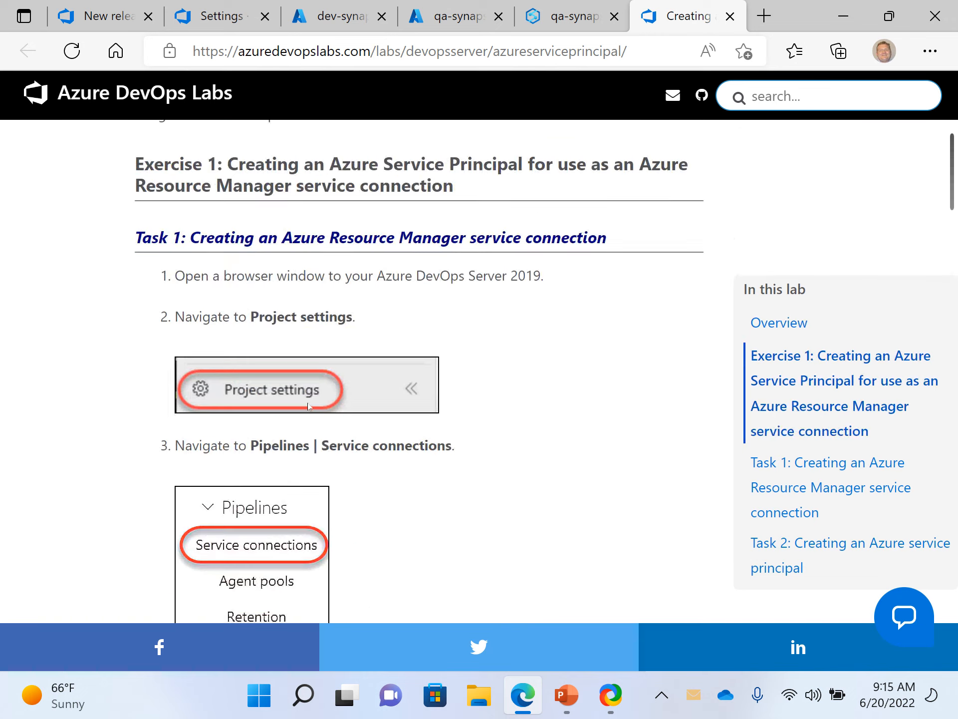
scroll(309, 406, down, 15)
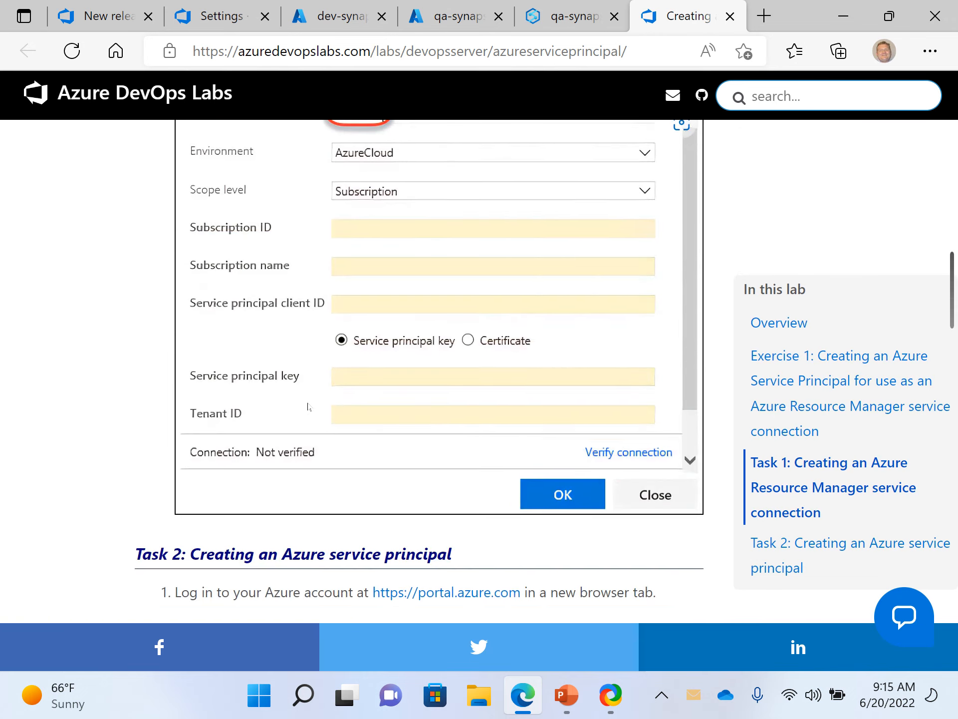
scroll(309, 406, down, 20)
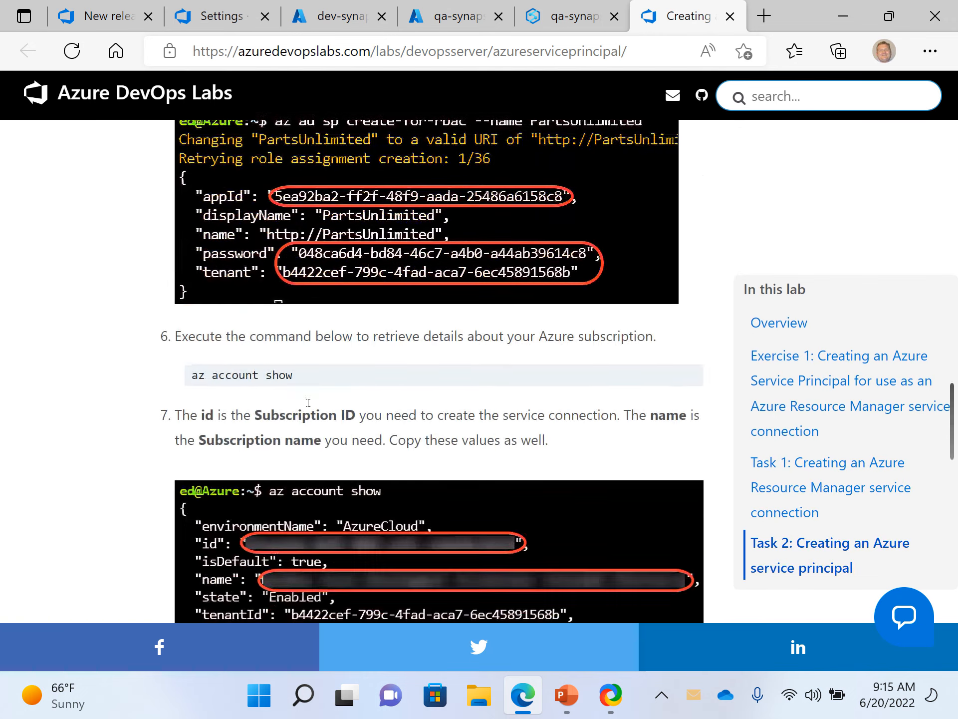
scroll(308, 406, down, 5)
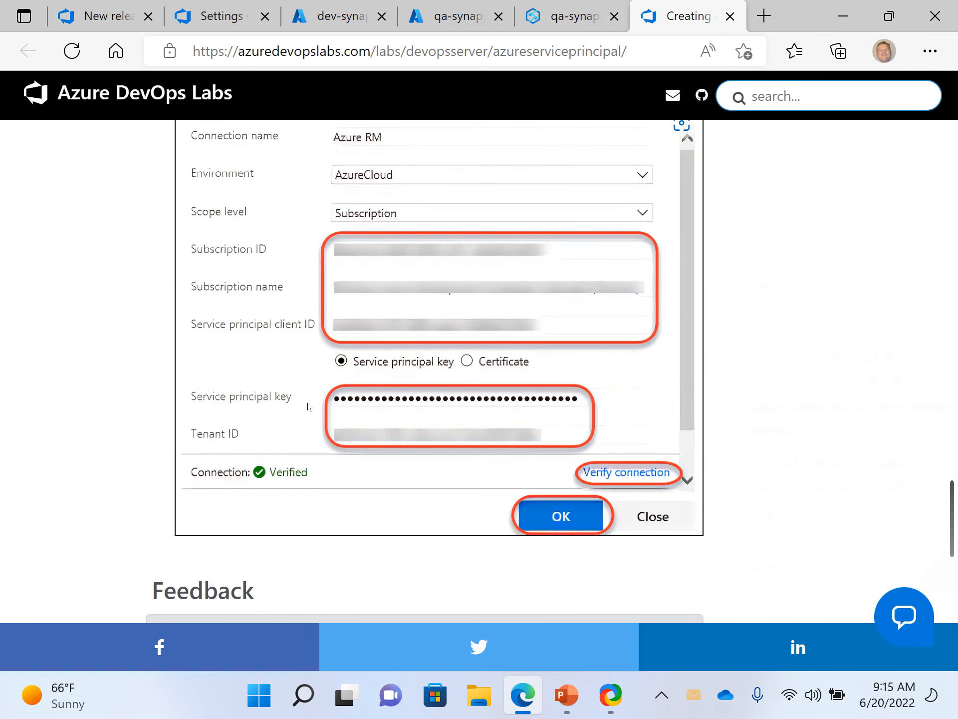
- Return to the unsaved New release pipeline (1) and leave it for the releases list, discarding its changes
click(451, 11)
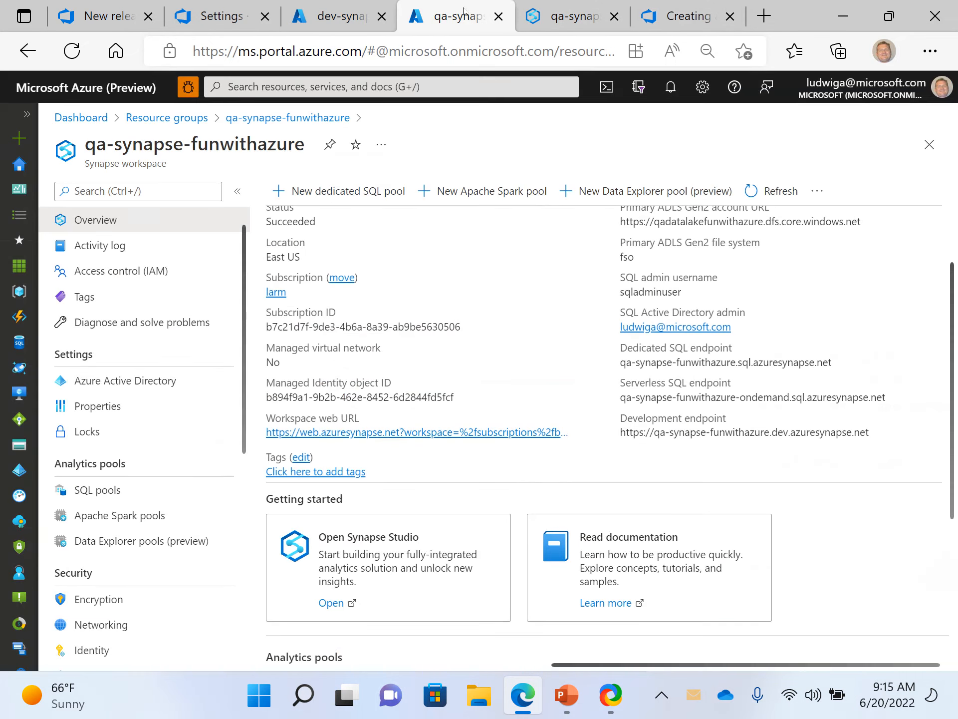
click(335, 8)
click(216, 25)
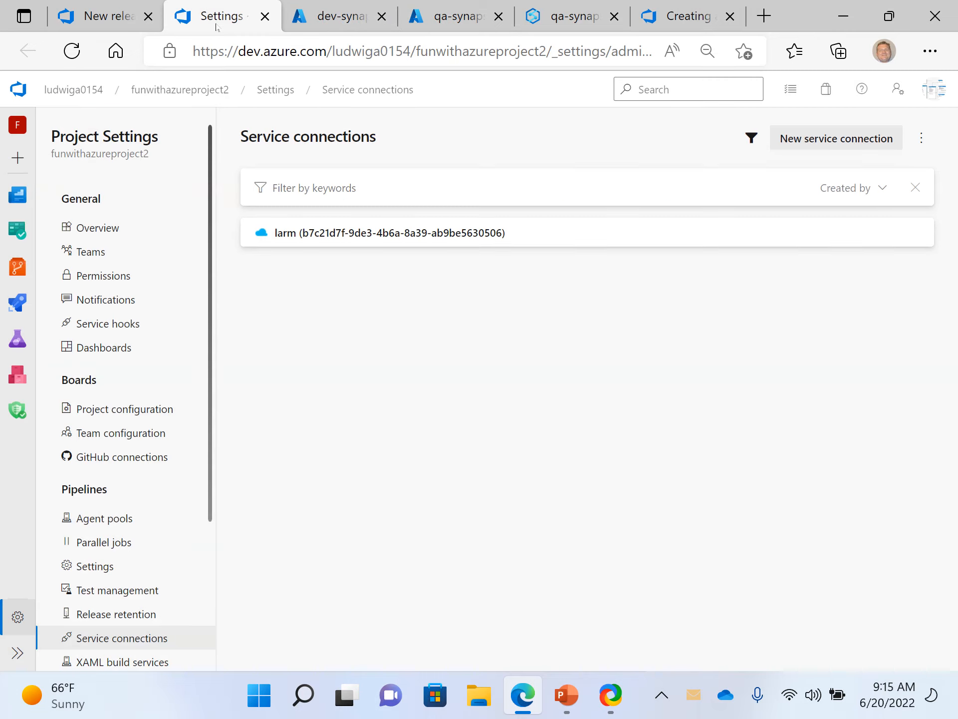
click(106, 15)
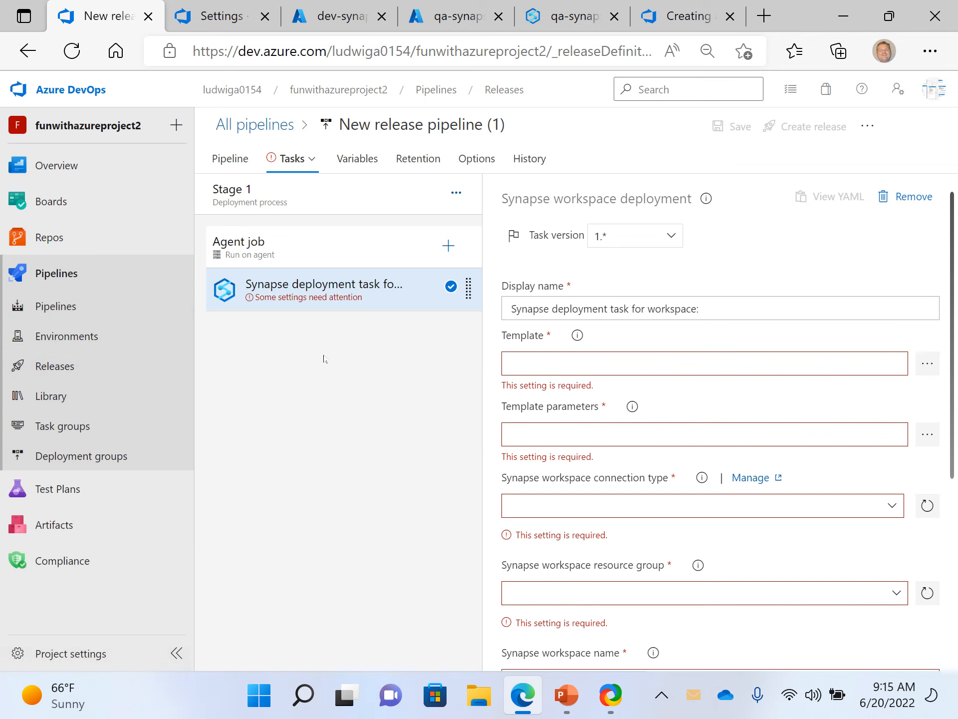
click(66, 365)
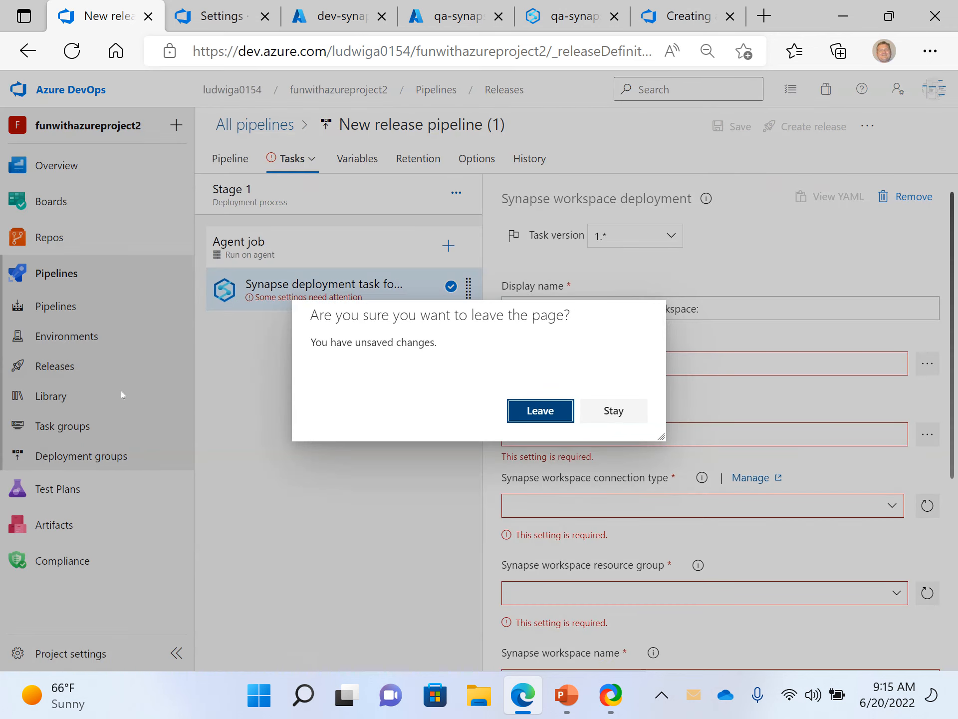
click(547, 412)
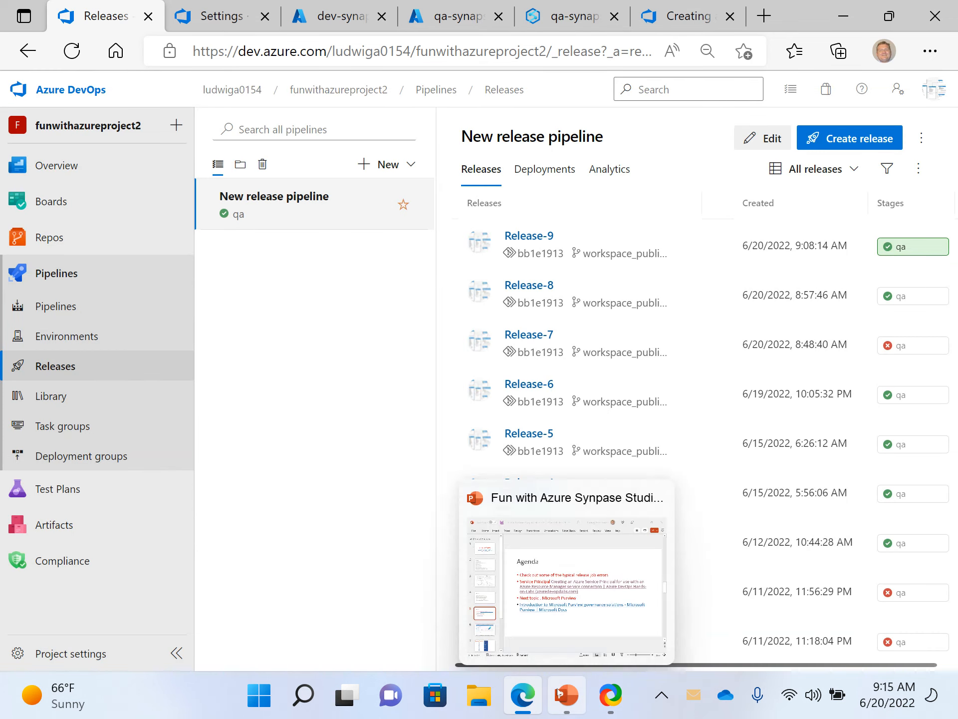
- Switch to PowerPoint and view the title slide and the Agenda on slide 5
click(577, 560)
click(577, 559)
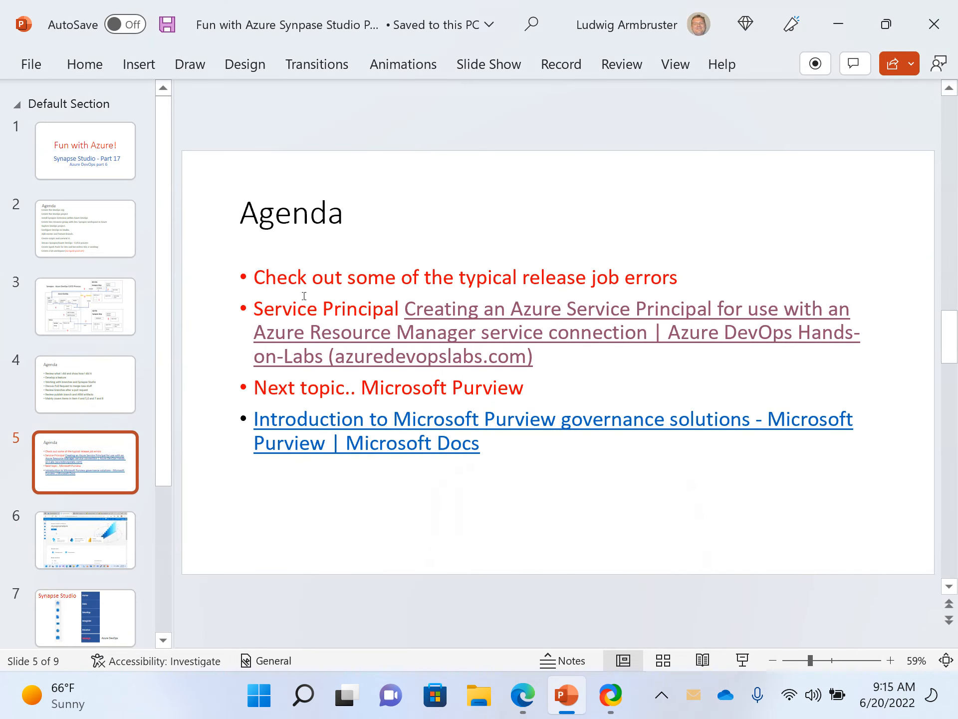
click(101, 170)
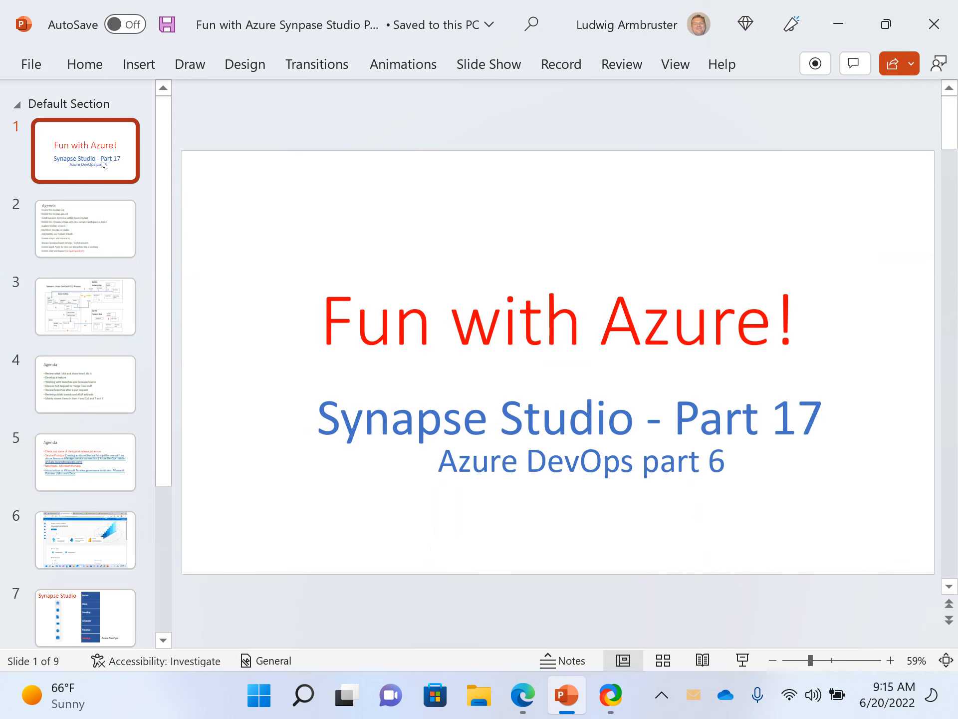
click(85, 465)
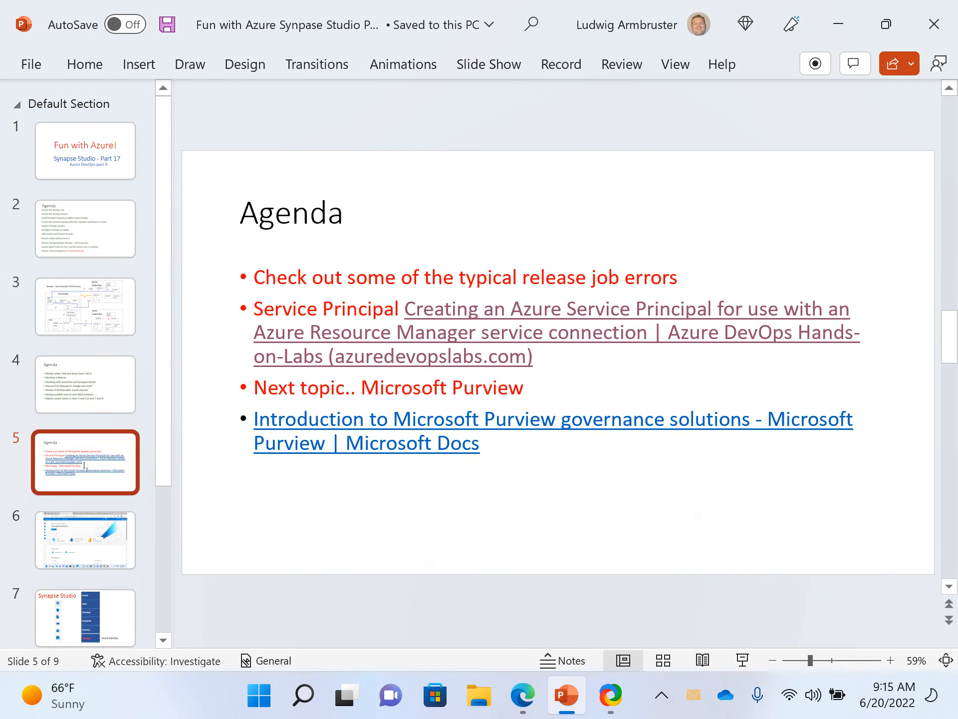